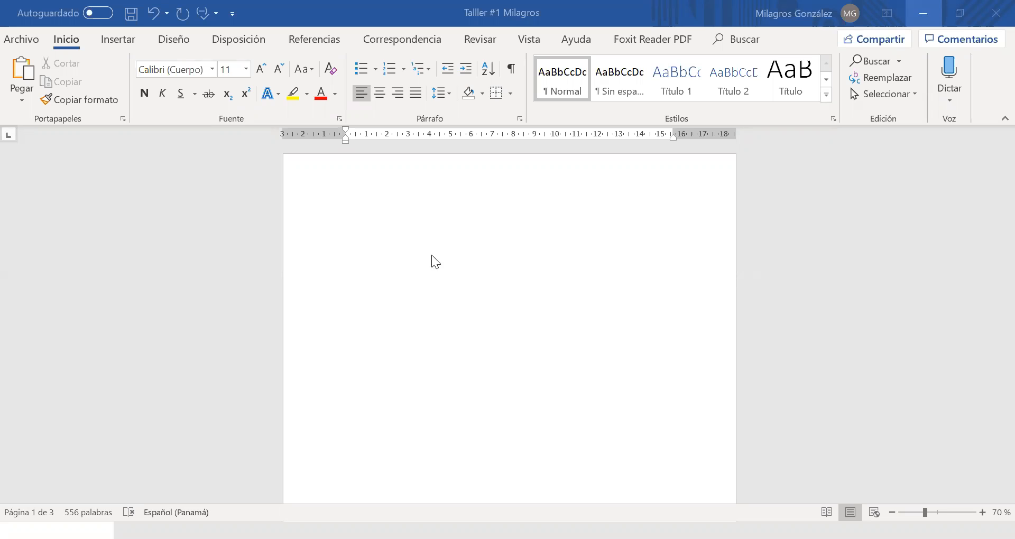
# Step: Delete the "Ilustración 1 Imagen 1" caption line on the last page
pyautogui.scroll(-5, 345, 360)
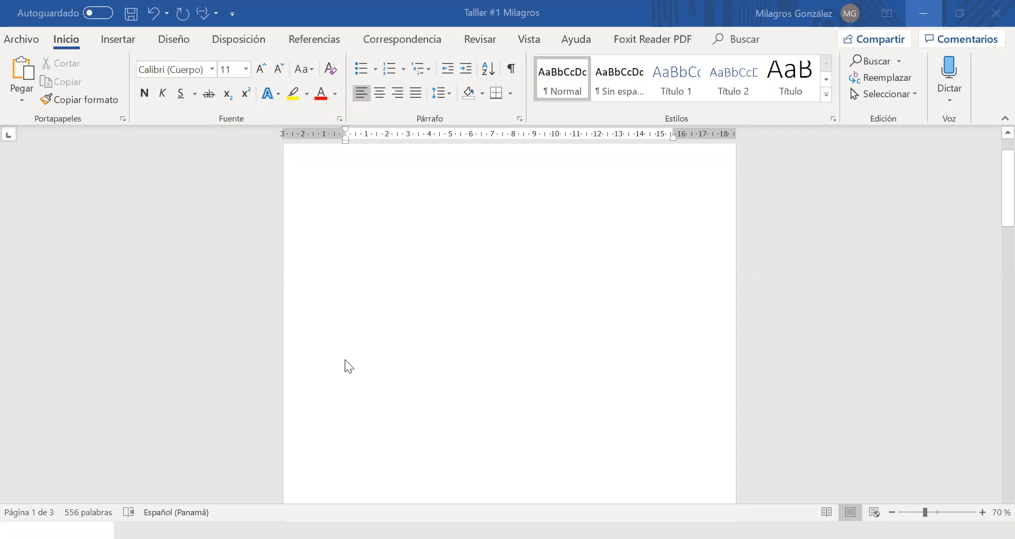
pyautogui.scroll(-4, 354, 366)
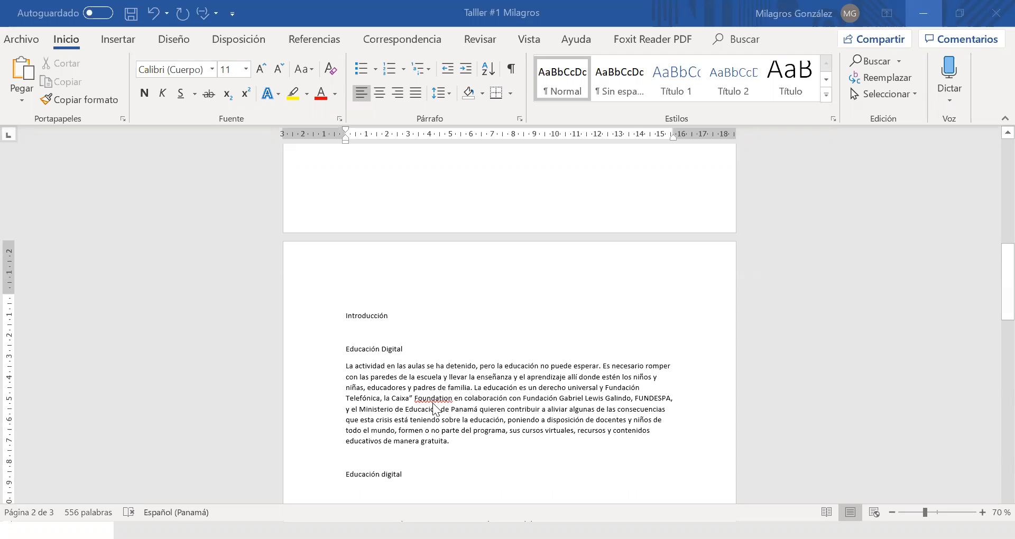
pyautogui.scroll(-4, 430, 406)
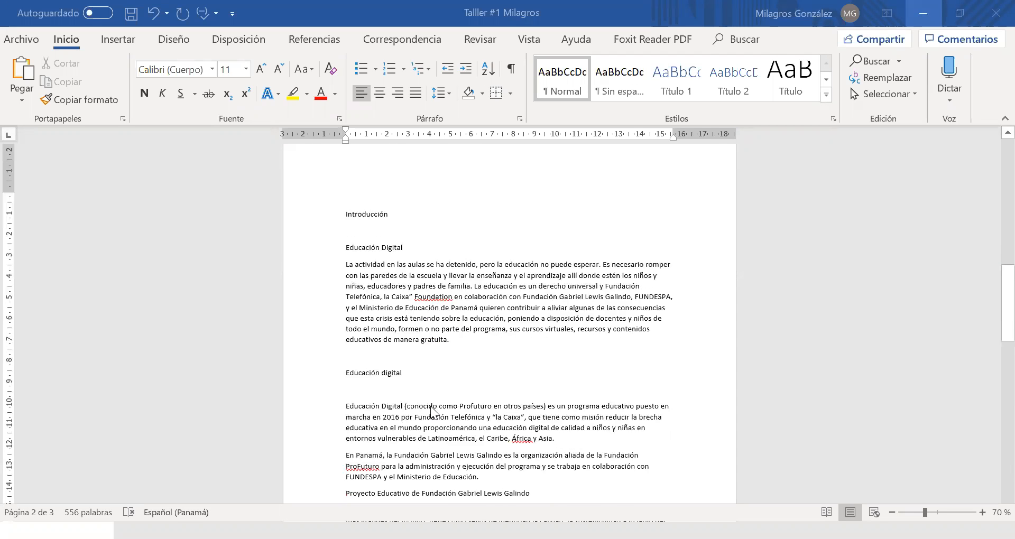
pyautogui.scroll(-3, 413, 416)
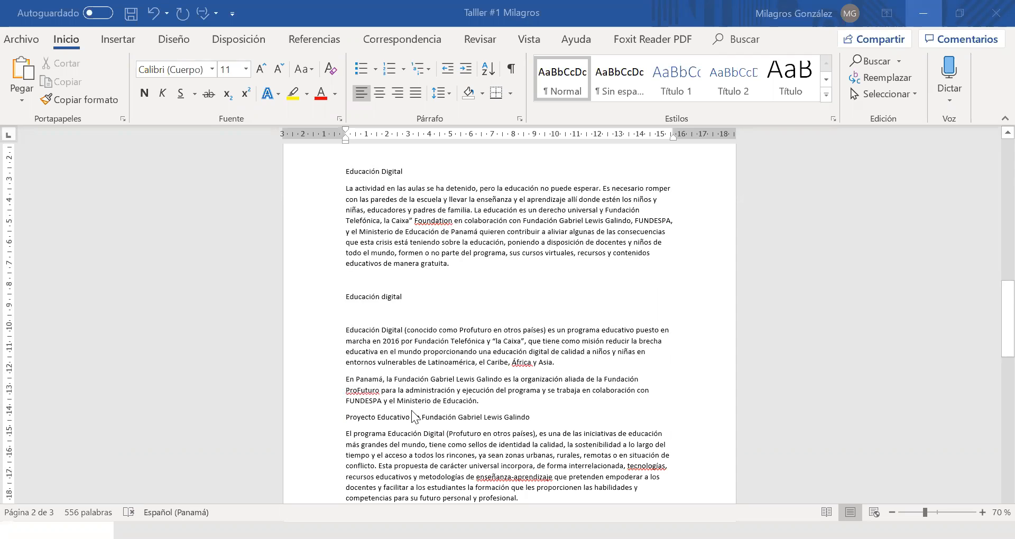
pyautogui.scroll(-6, 457, 341)
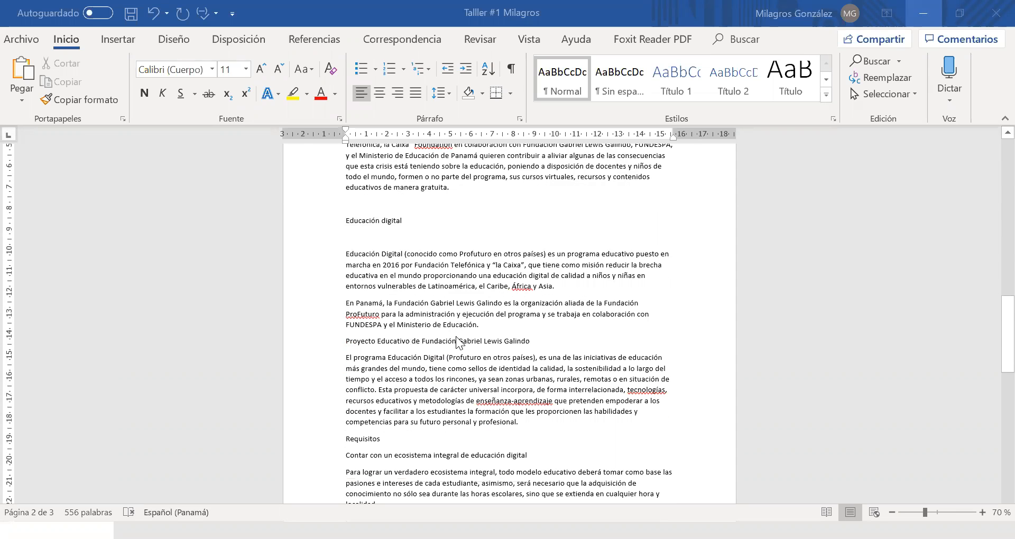
pyautogui.scroll(-10, 455, 336)
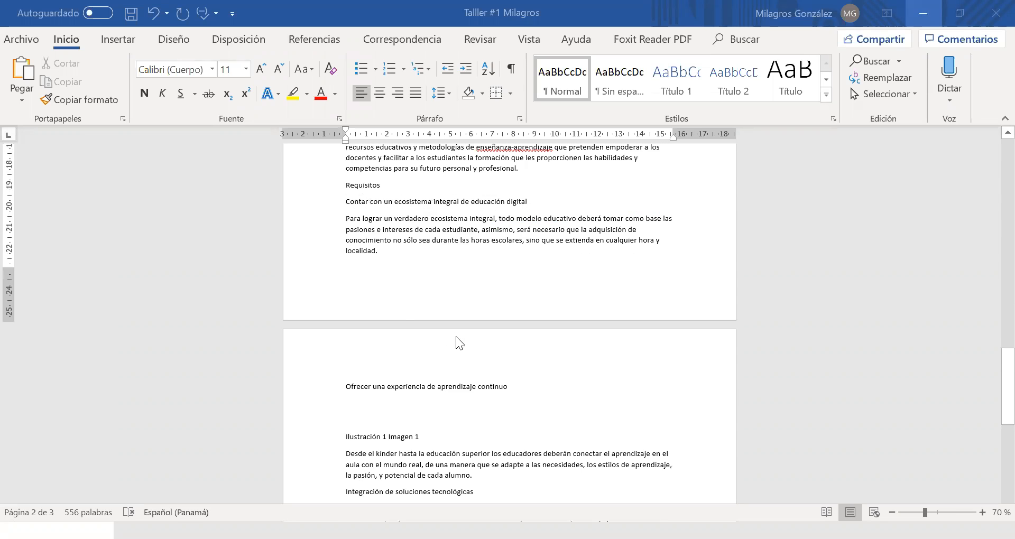
pyautogui.scroll(-6, 456, 336)
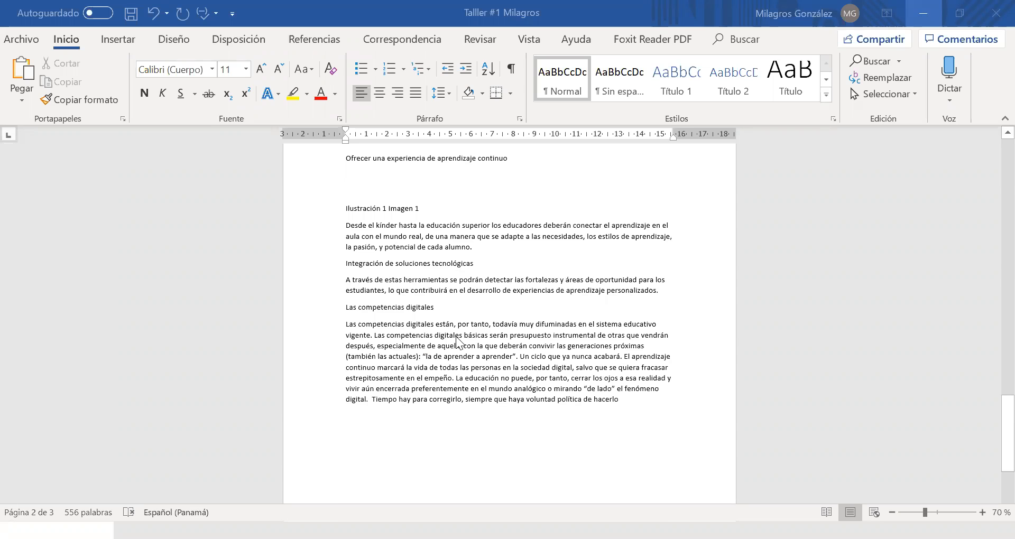
pyautogui.tripleClick(380, 208)
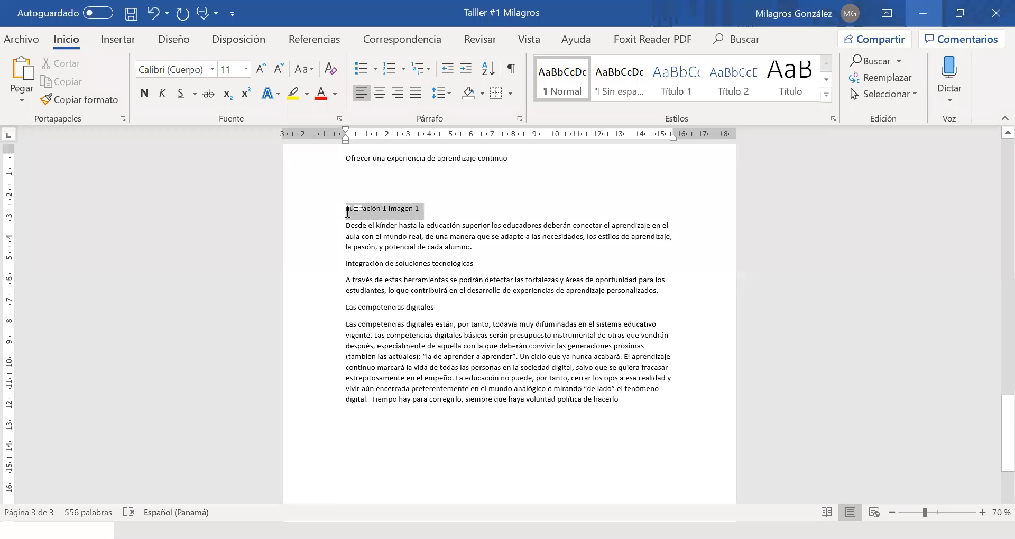
pyautogui.press('BackSpace')
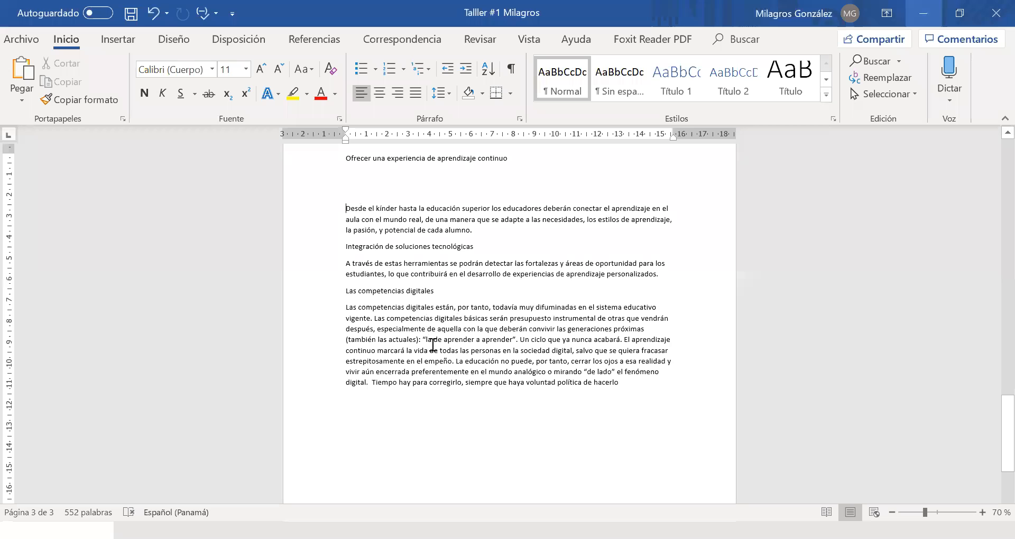
pyautogui.scroll(8, 478, 335)
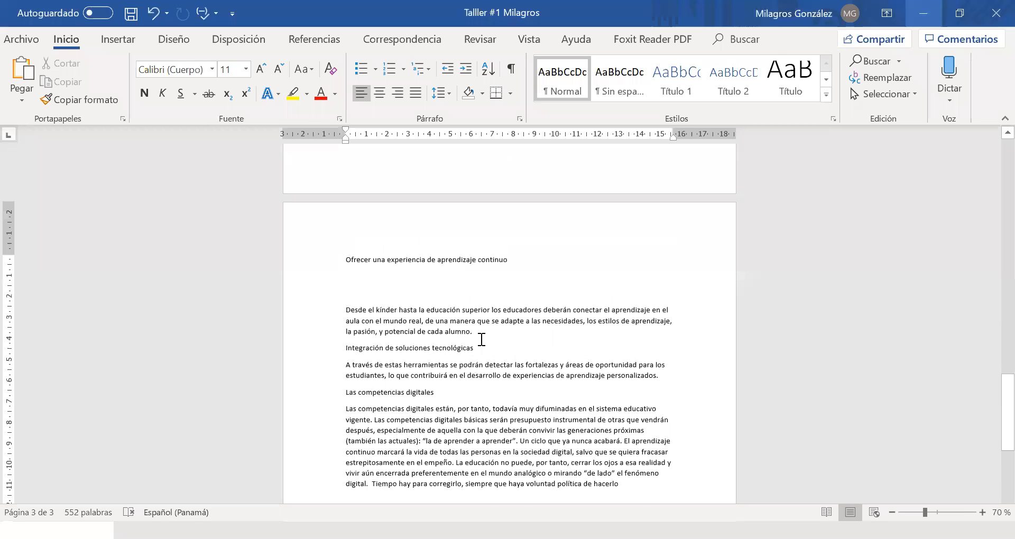
pyautogui.scroll(14, 489, 341)
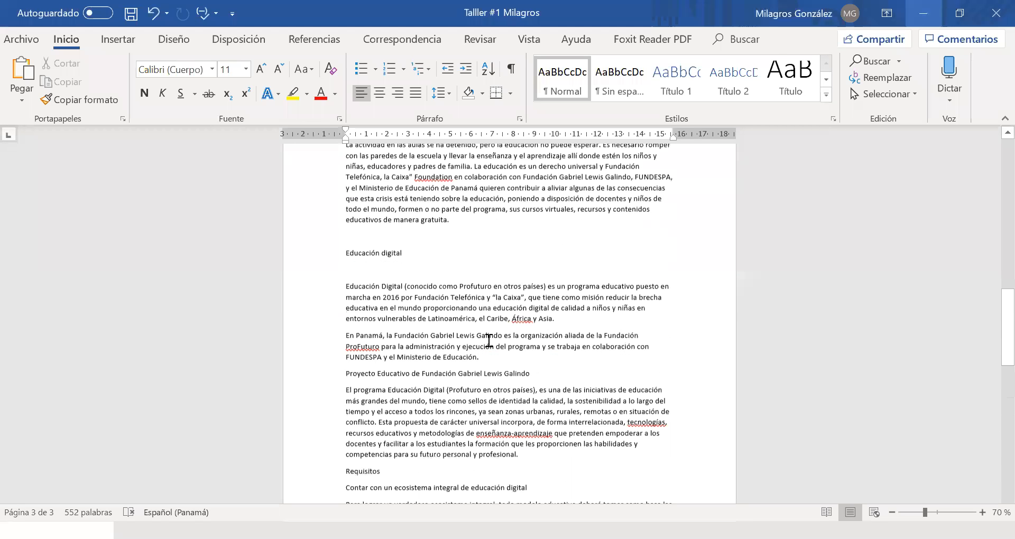
pyautogui.scroll(-2, 488, 340)
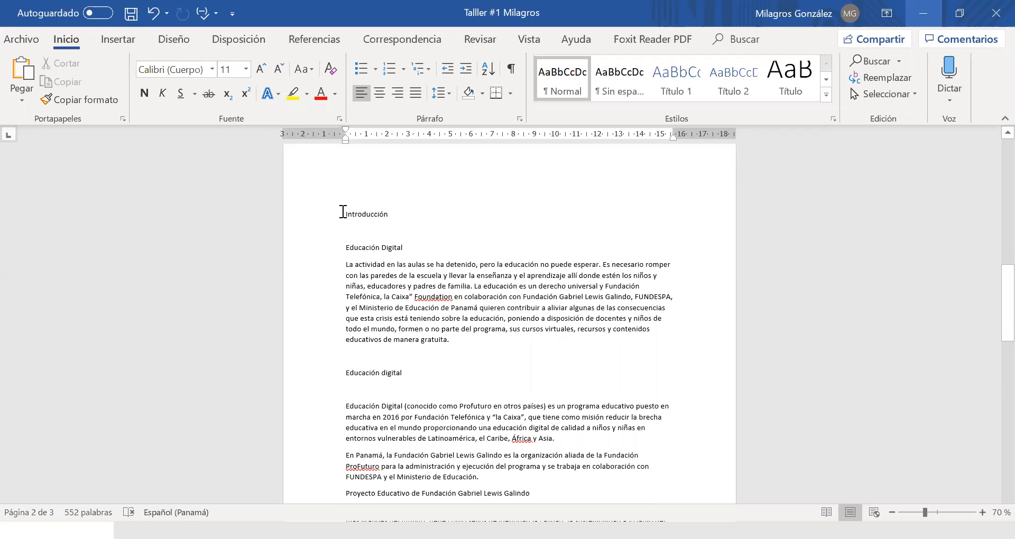
pyautogui.moveTo(345, 220); pyautogui.dragTo(381, 507)
pyautogui.click(616, 209)
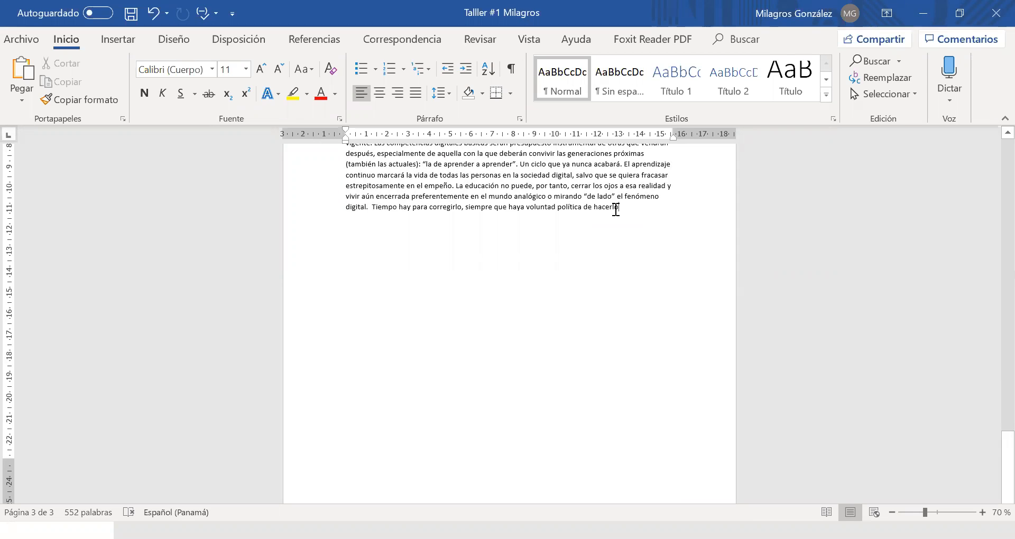
# Step: Set the text of the whole document to Arial, size 12
pyautogui.hotkey('ctrl', 'a')
pyautogui.scroll(6, 673, 293)
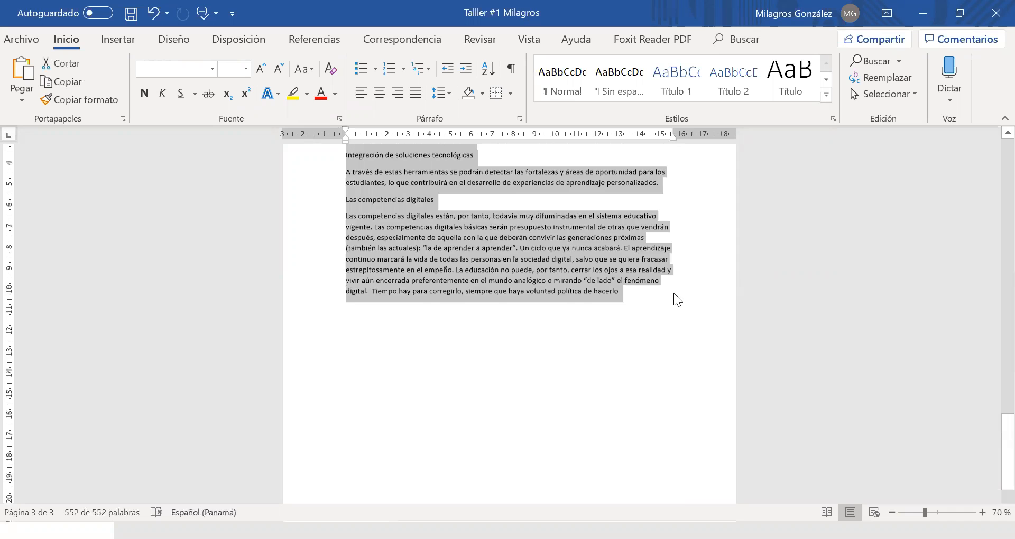
pyautogui.scroll(5, 679, 281)
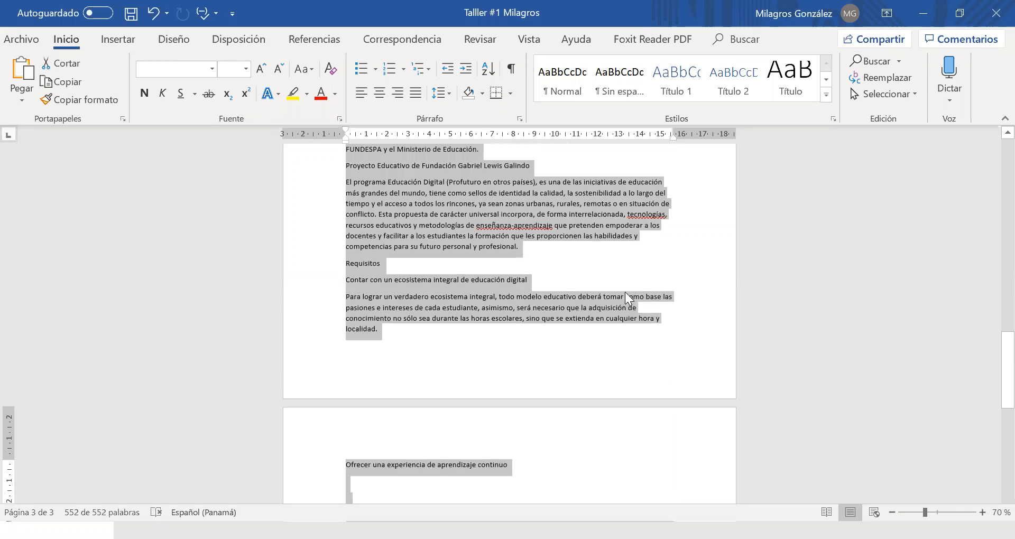
pyautogui.scroll(2, 482, 360)
pyautogui.scroll(8, 483, 360)
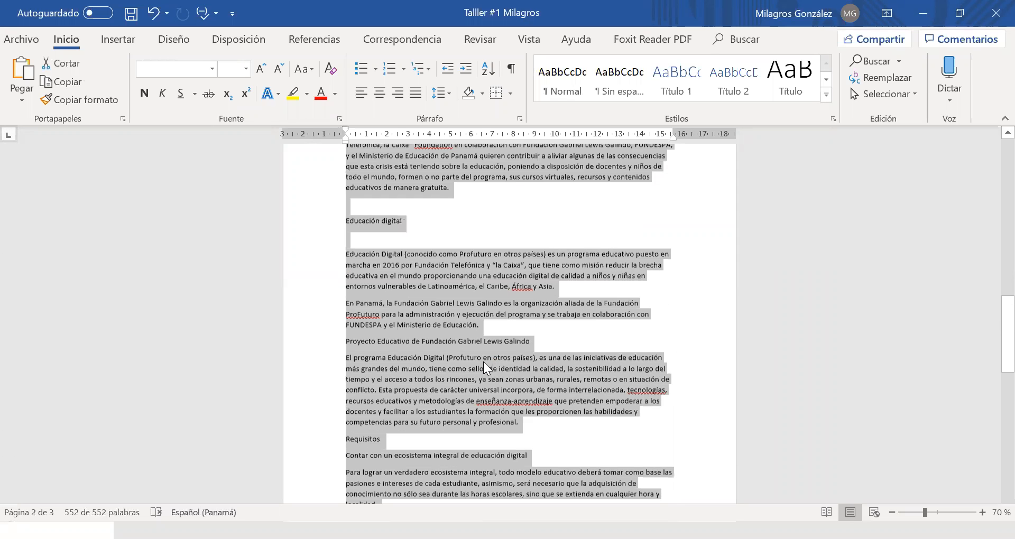
pyautogui.scroll(3, 492, 365)
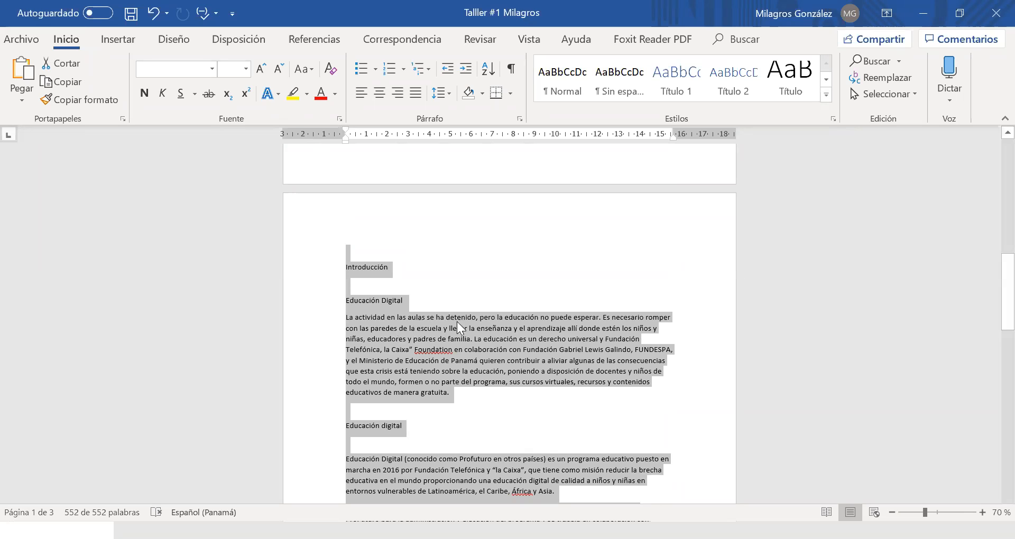
pyautogui.scroll(1, 427, 341)
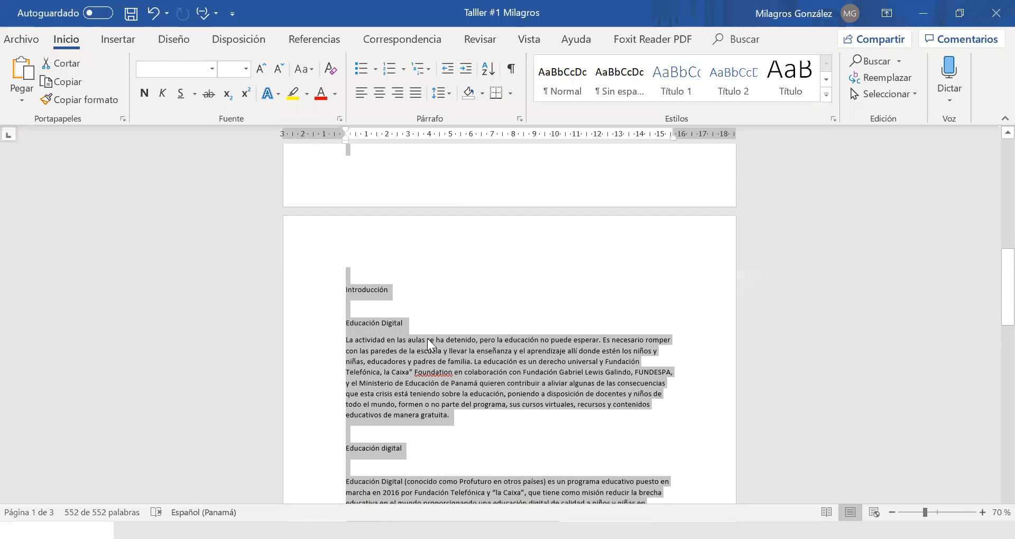
pyautogui.scroll(-3, 477, 338)
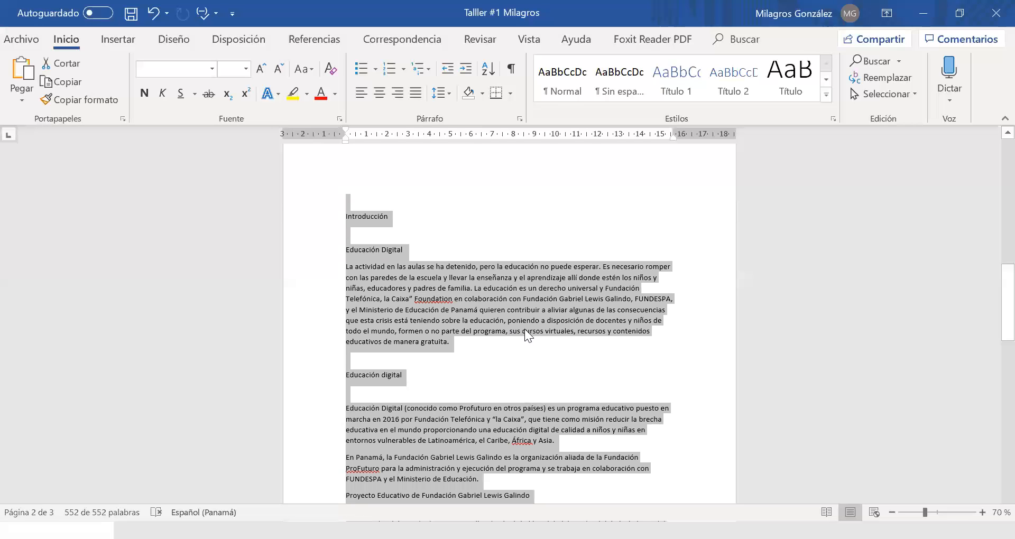
pyautogui.click(214, 70)
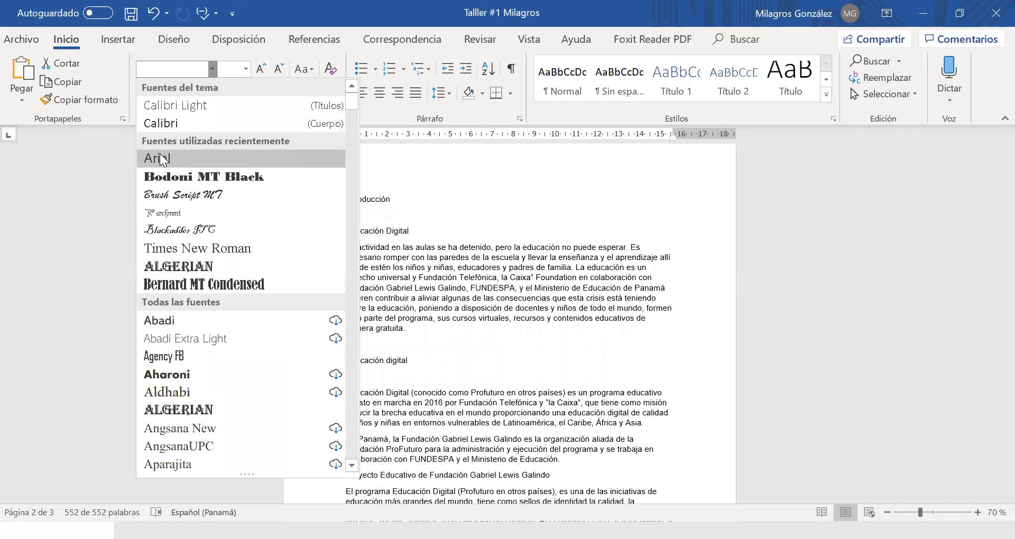
pyautogui.click(160, 158)
pyautogui.click(246, 69)
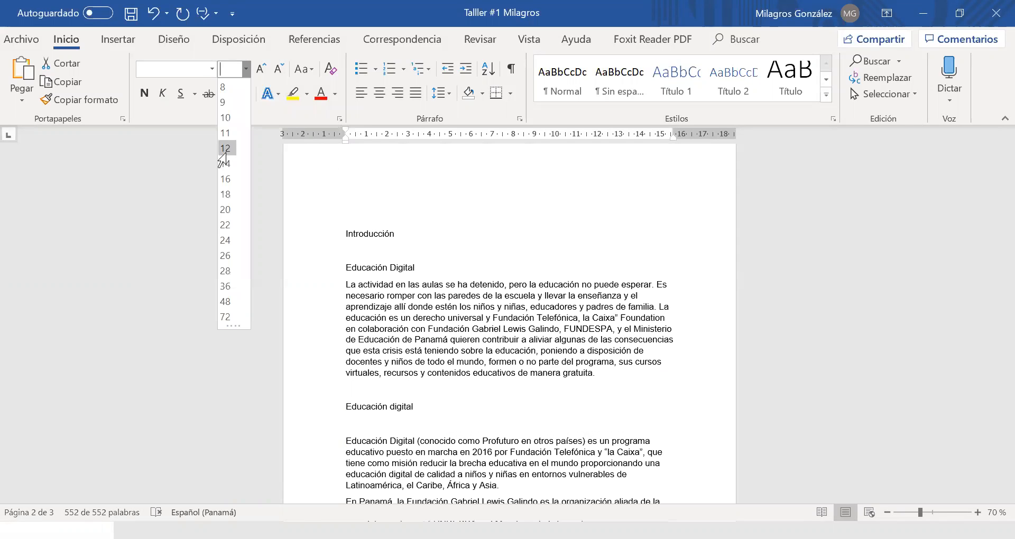
pyautogui.click(228, 148)
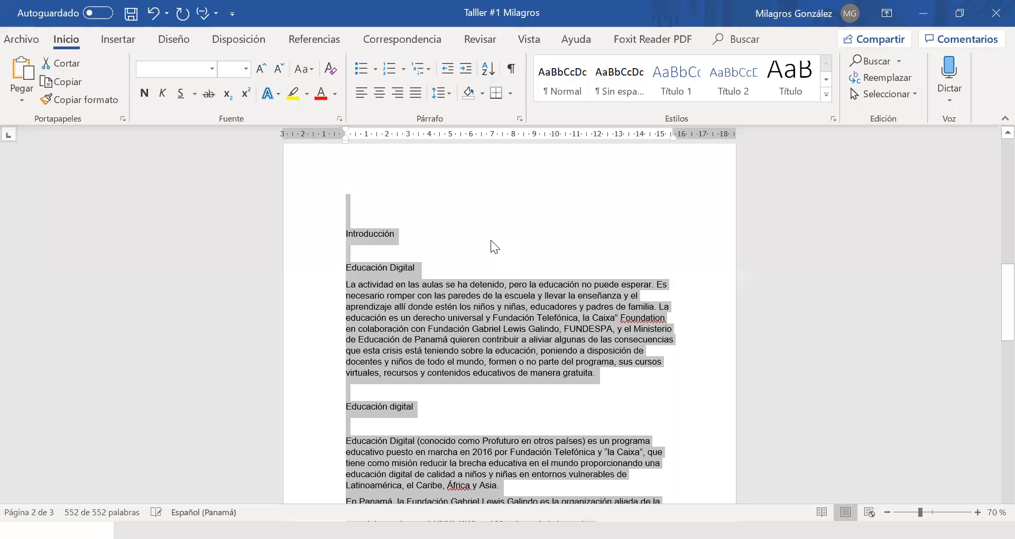
# Step: Justify the whole document's text and set its line spacing to 1.5
pyautogui.click(416, 99)
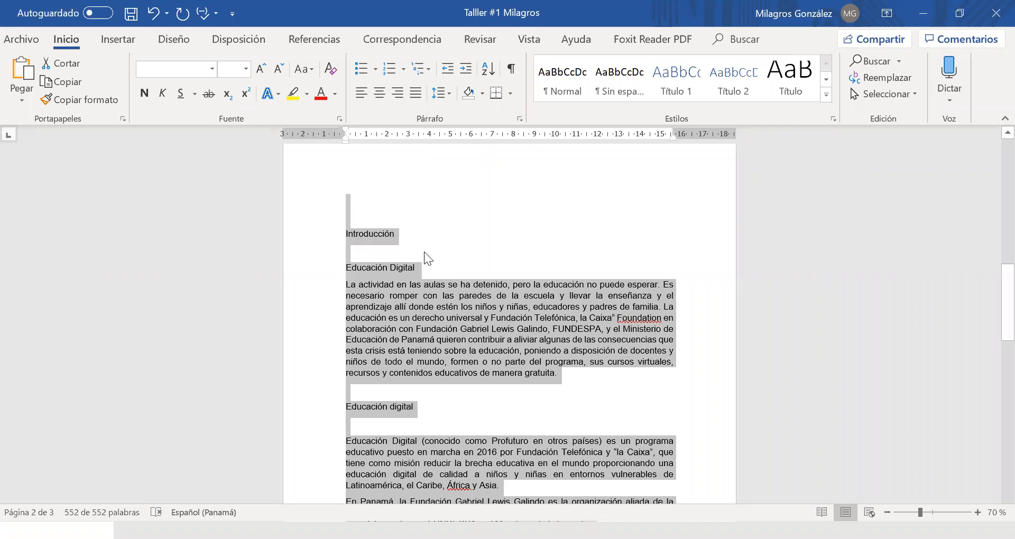
pyautogui.click(447, 93)
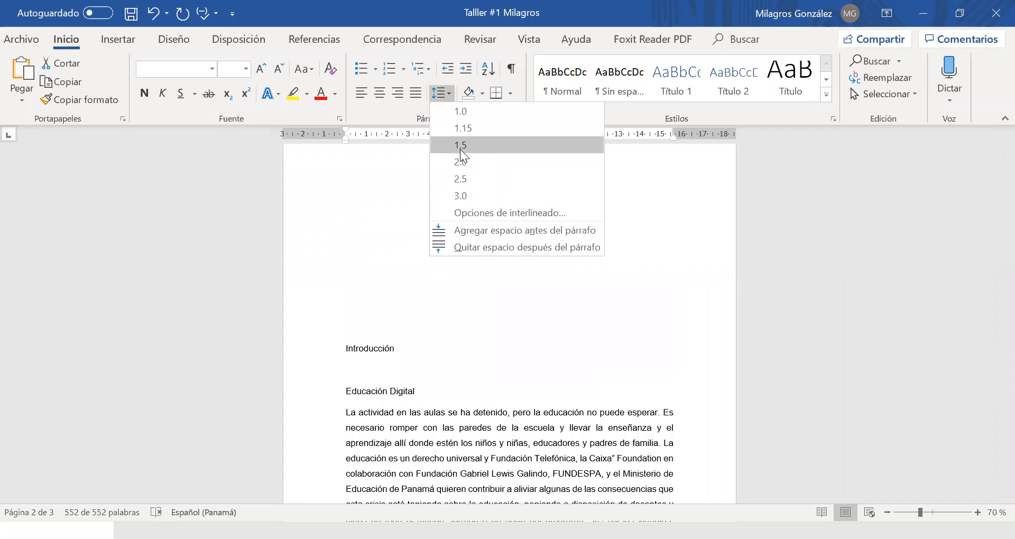
pyautogui.click(460, 149)
# Step: Remove the blank lines above "Introducción" on page 2 and look through the reformatted pages
pyautogui.scroll(3, 406, 314)
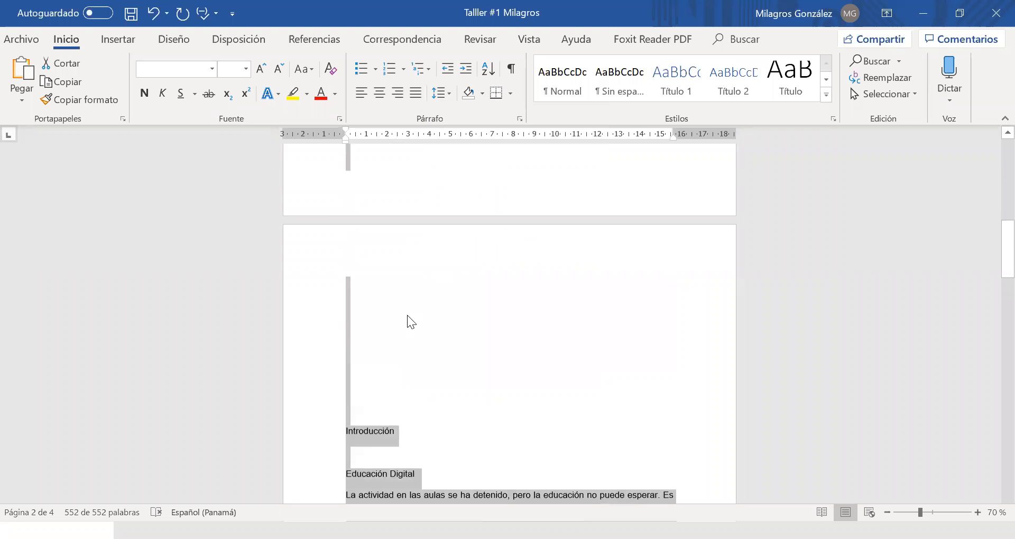
pyautogui.click(360, 409)
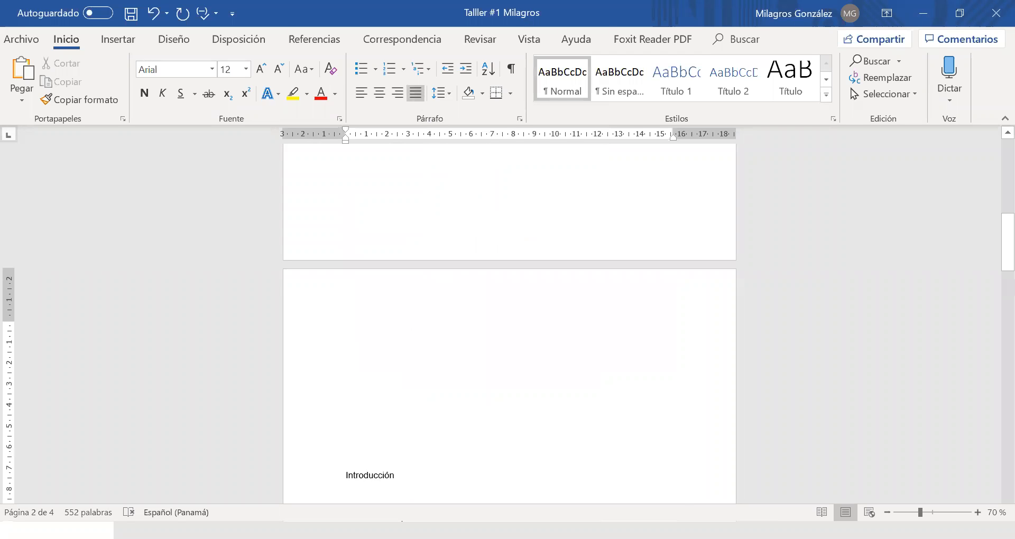
pyautogui.scroll(-5, 465, 340)
pyautogui.scroll(-6, 475, 340)
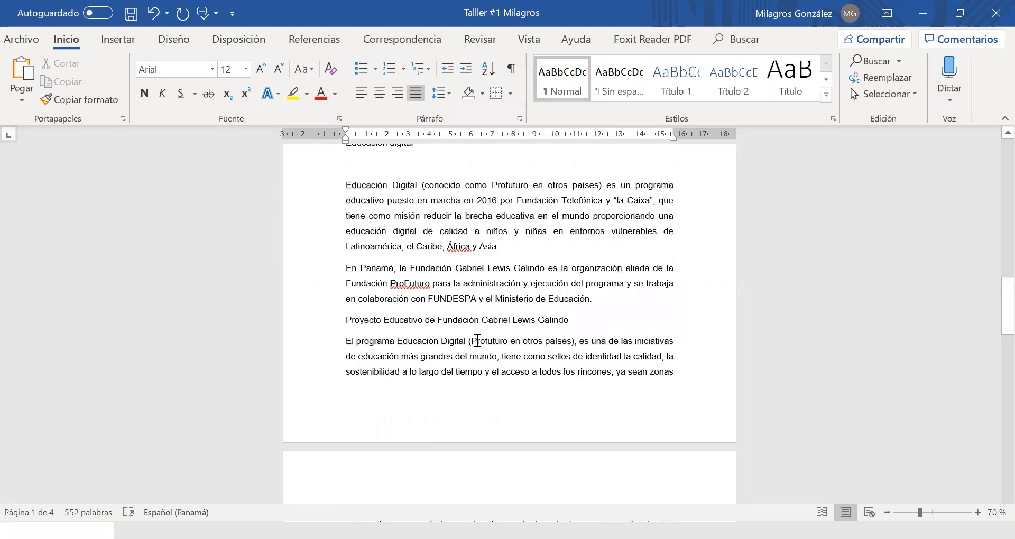
pyautogui.scroll(-2, 478, 340)
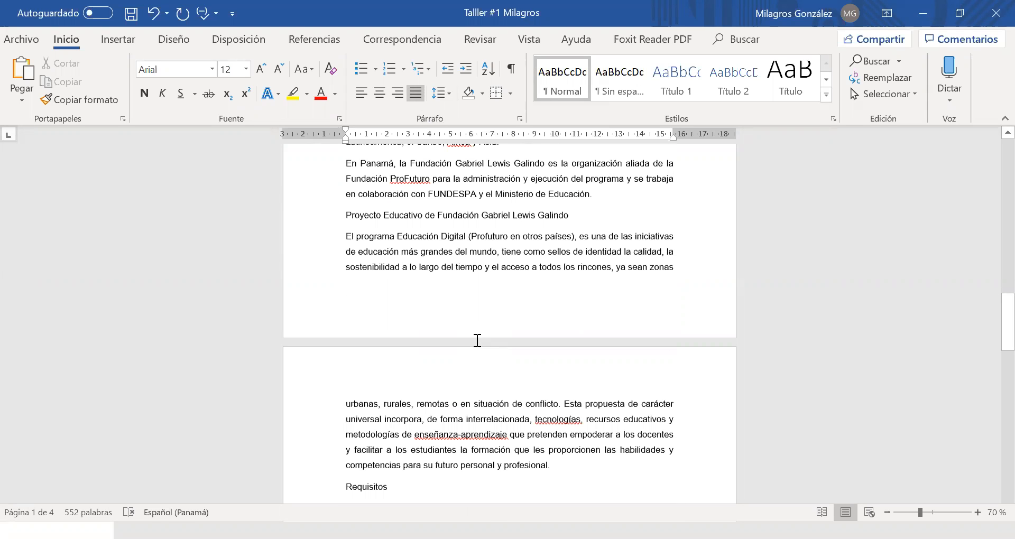
pyautogui.scroll(-12, 478, 341)
pyautogui.scroll(6, 478, 340)
pyautogui.scroll(9, 478, 339)
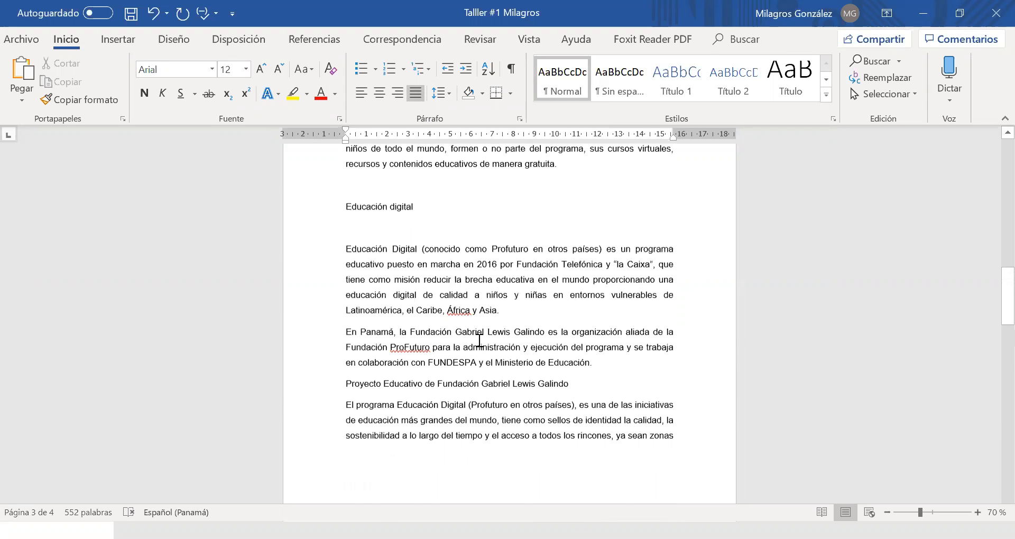
pyautogui.scroll(6, 478, 340)
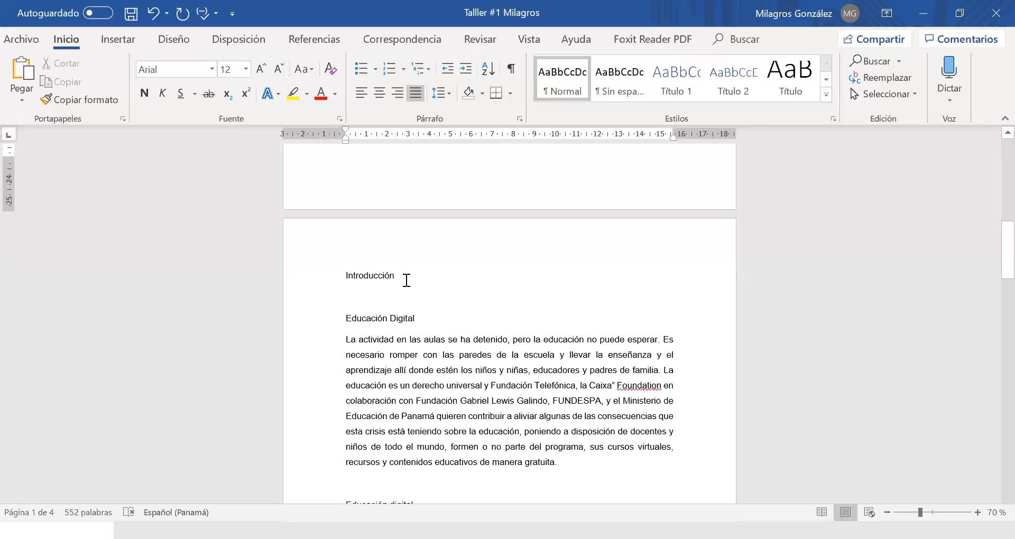
# Step: Apply the Título 1 style to the "Introducción" line on page 2
pyautogui.moveTo(389, 276); pyautogui.dragTo(332, 273)
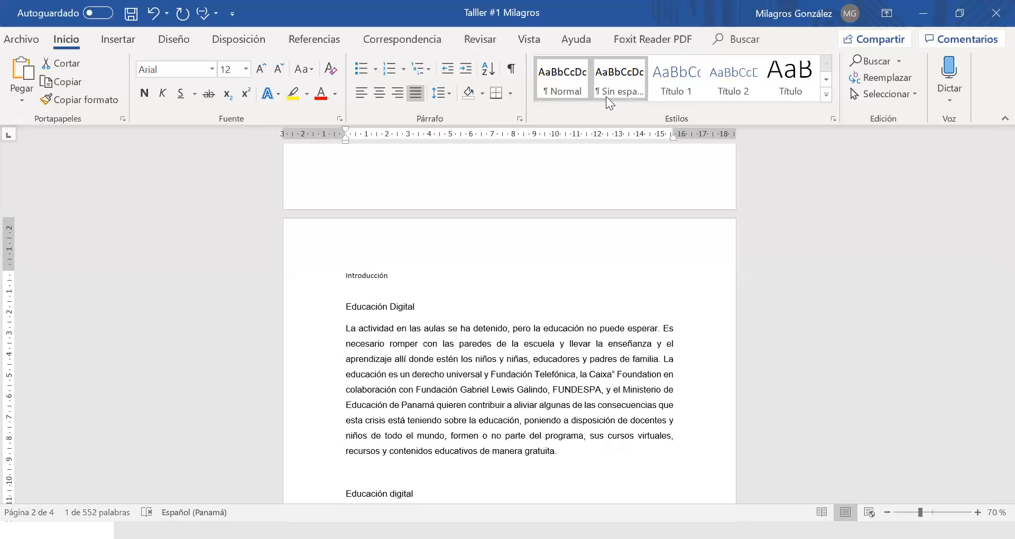
pyautogui.click(685, 90)
pyautogui.click(461, 280)
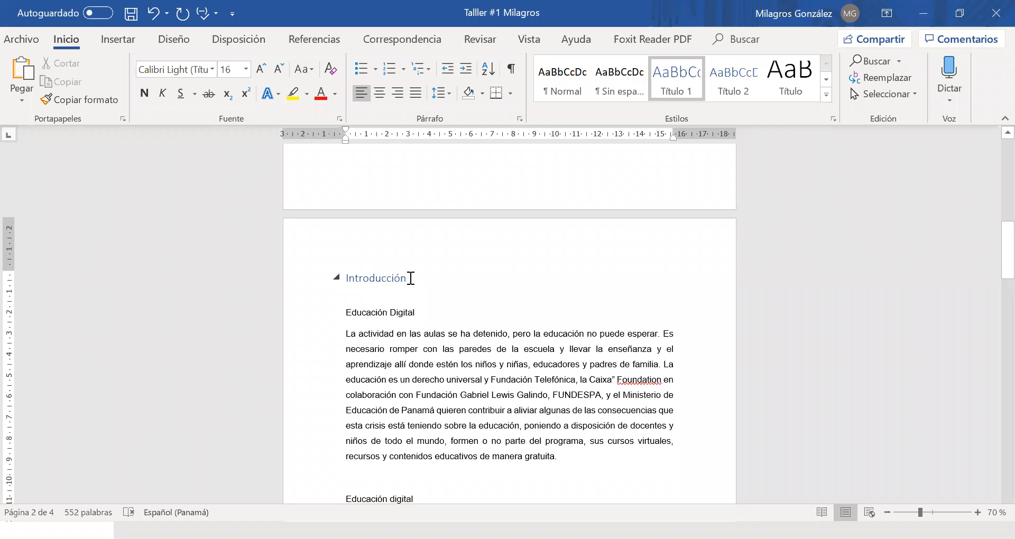
pyautogui.click(392, 280)
pyautogui.click(414, 279)
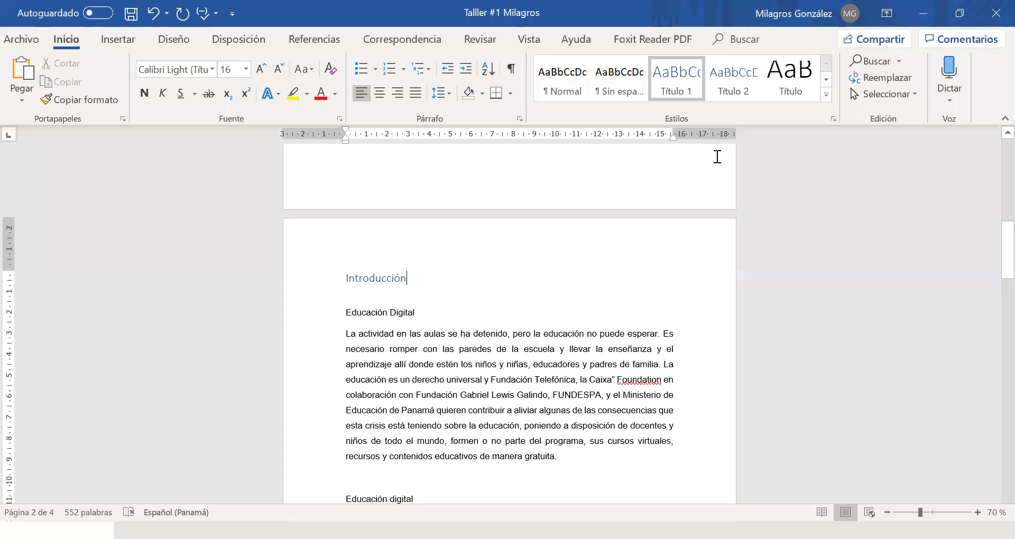
# Step: Modify the Título 1 style to use Arial, size 14, bold, in black
pyautogui.rightClick(689, 74)
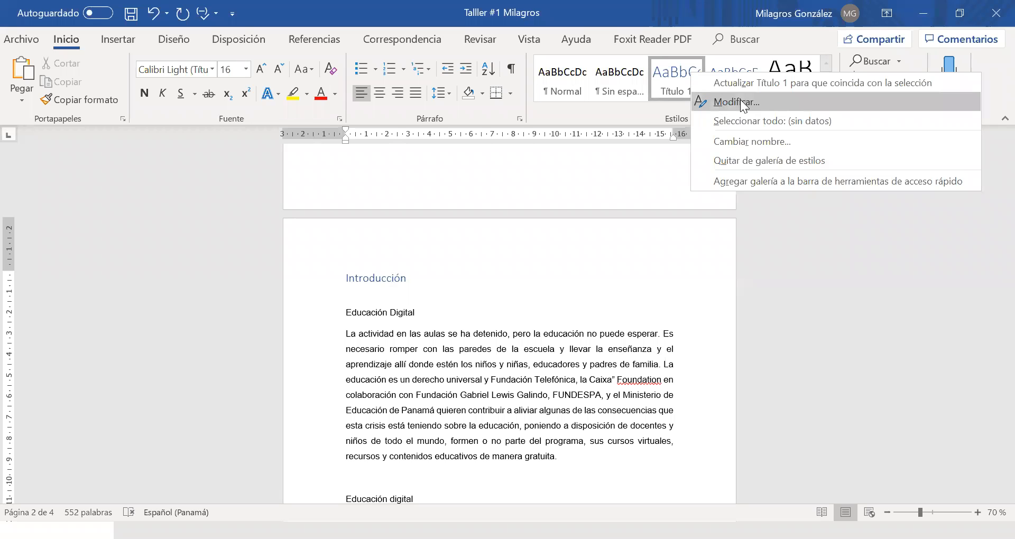
pyautogui.click(722, 100)
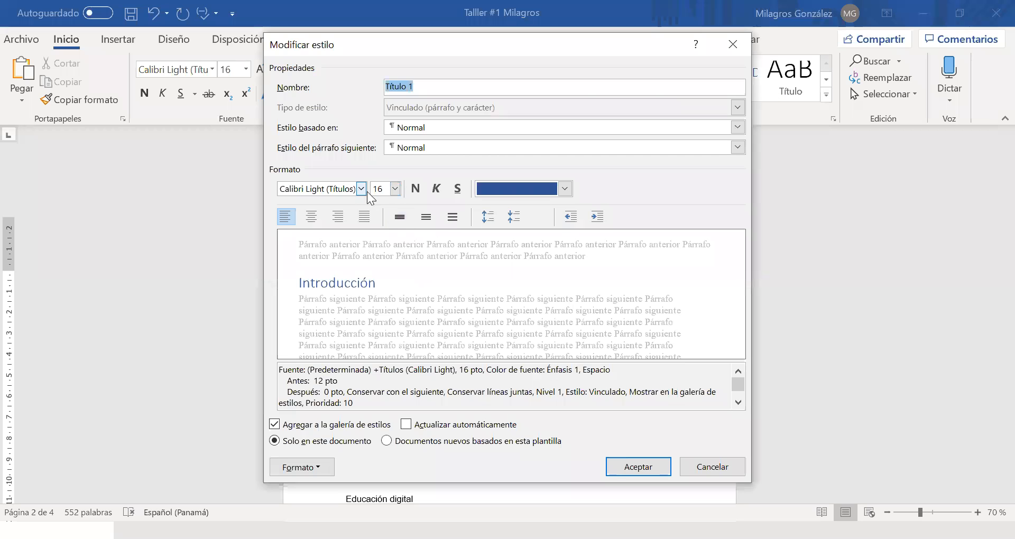
pyautogui.click(361, 189)
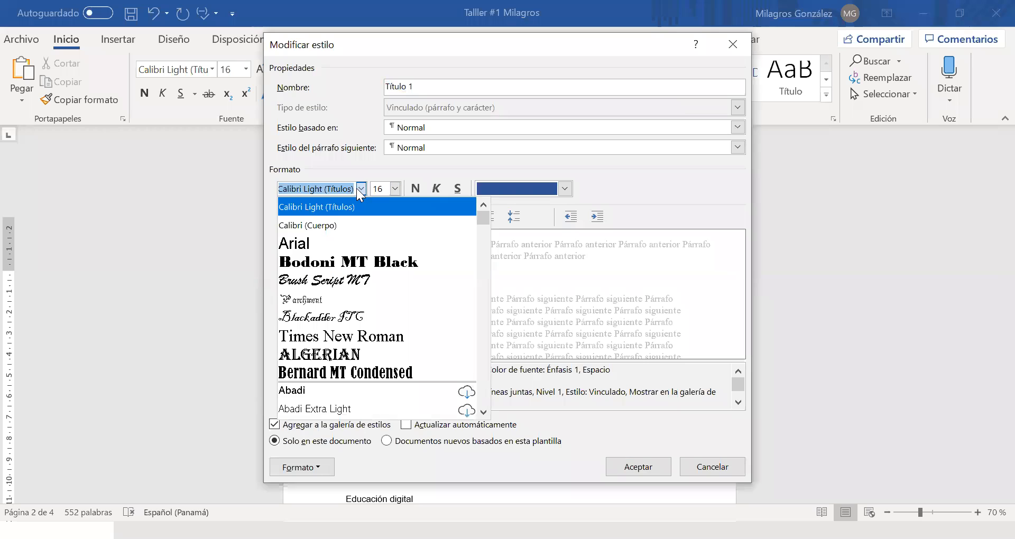
pyautogui.click(313, 243)
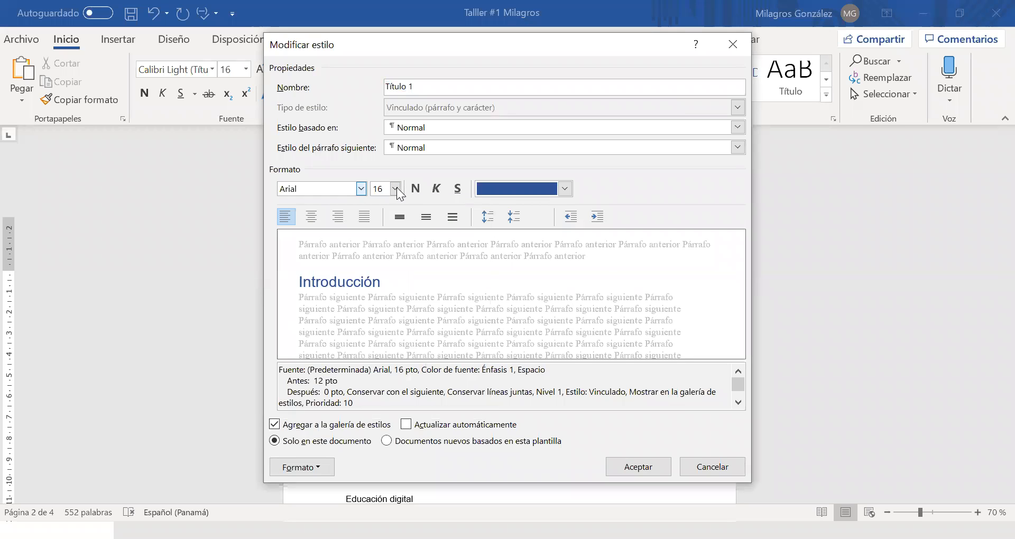
pyautogui.click(397, 189)
pyautogui.click(384, 256)
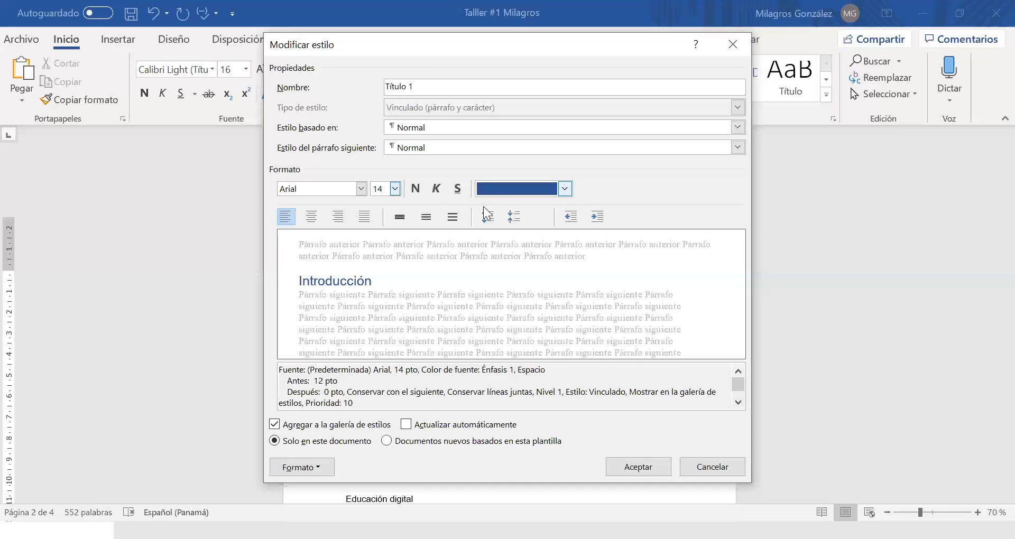
pyautogui.click(564, 189)
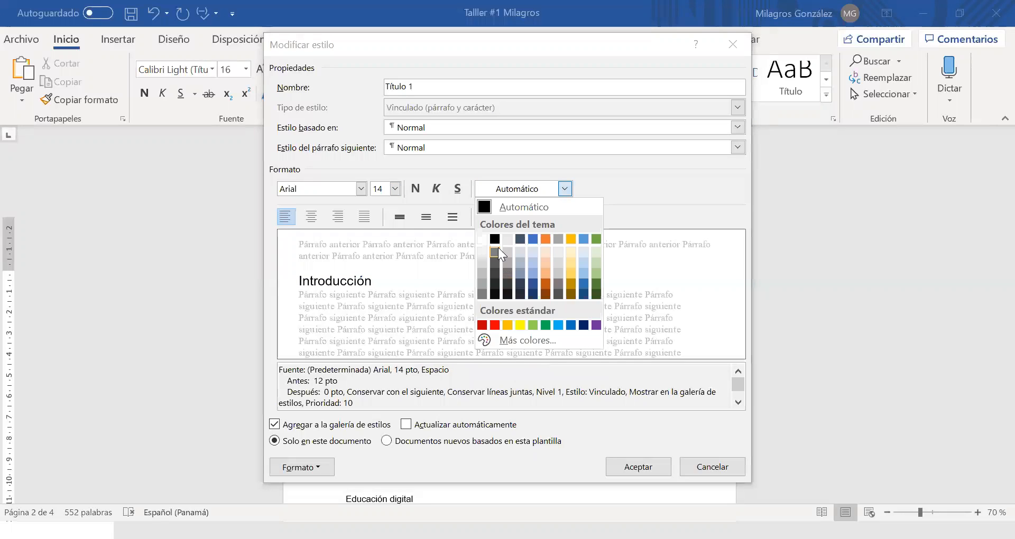
pyautogui.click(495, 240)
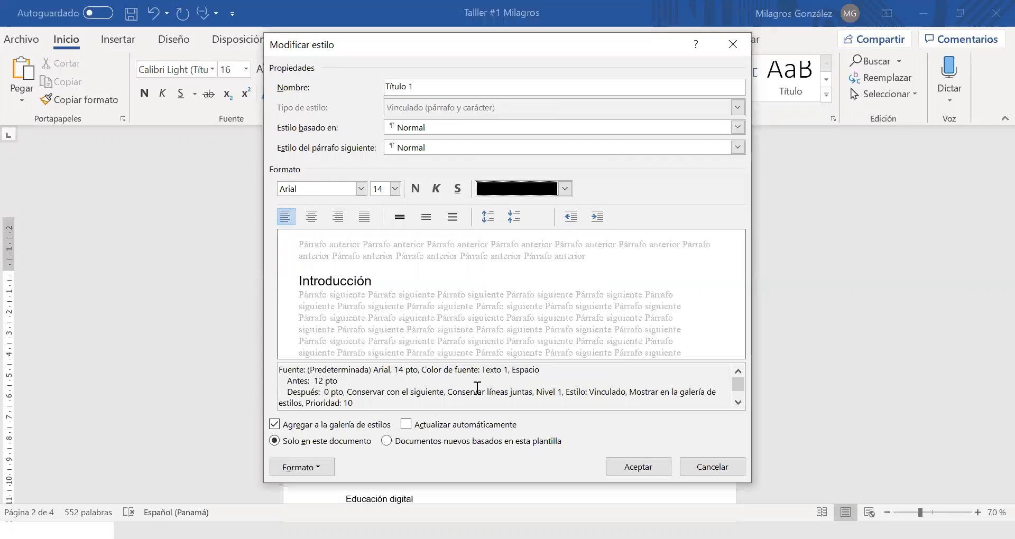
pyautogui.click(416, 189)
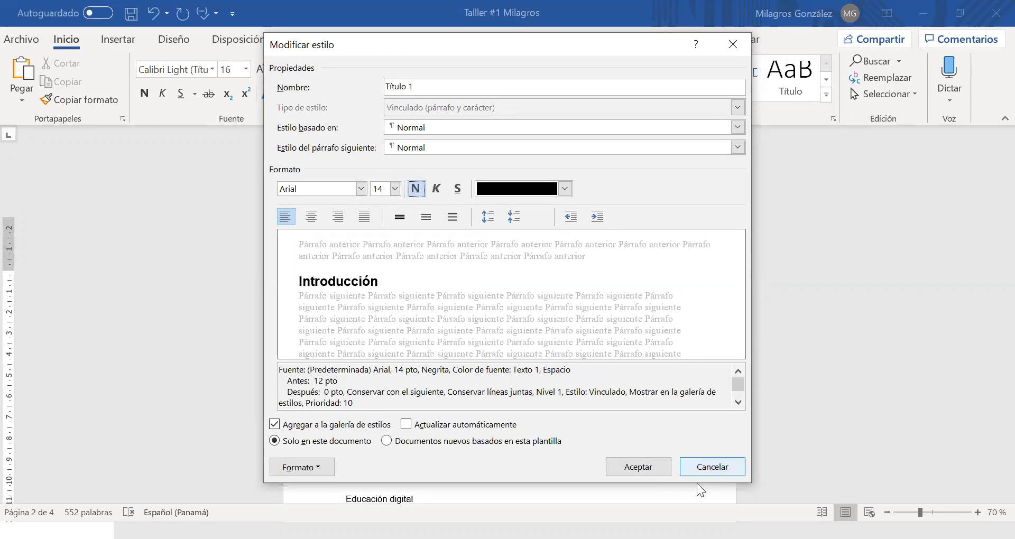
pyautogui.click(653, 472)
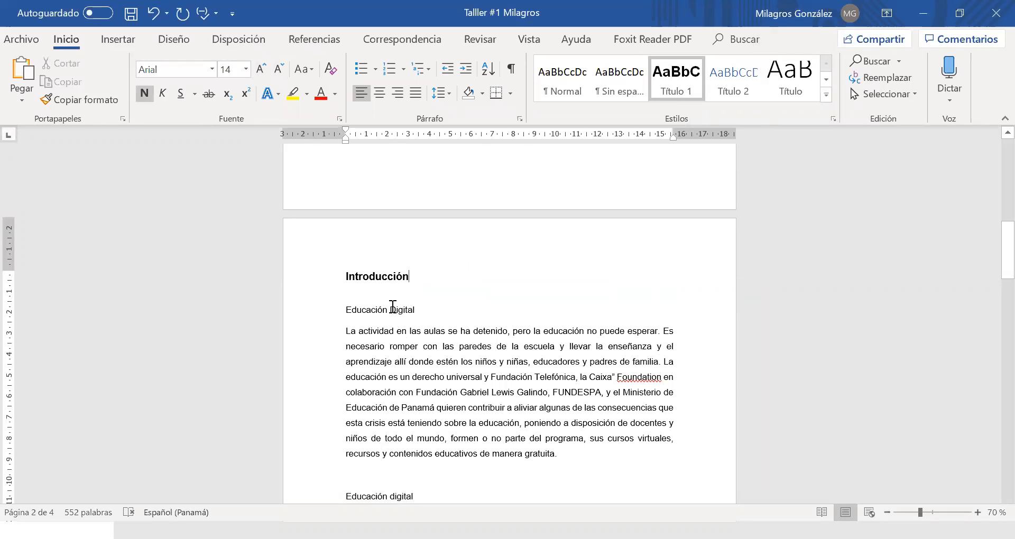
# Step: Apply Título 1 to the "Educación Digital" line directly below "Introducción" and Título 2 to the second "Educación digital" line on page 2
pyautogui.moveTo(426, 312); pyautogui.dragTo(346, 308)
pyautogui.click(674, 94)
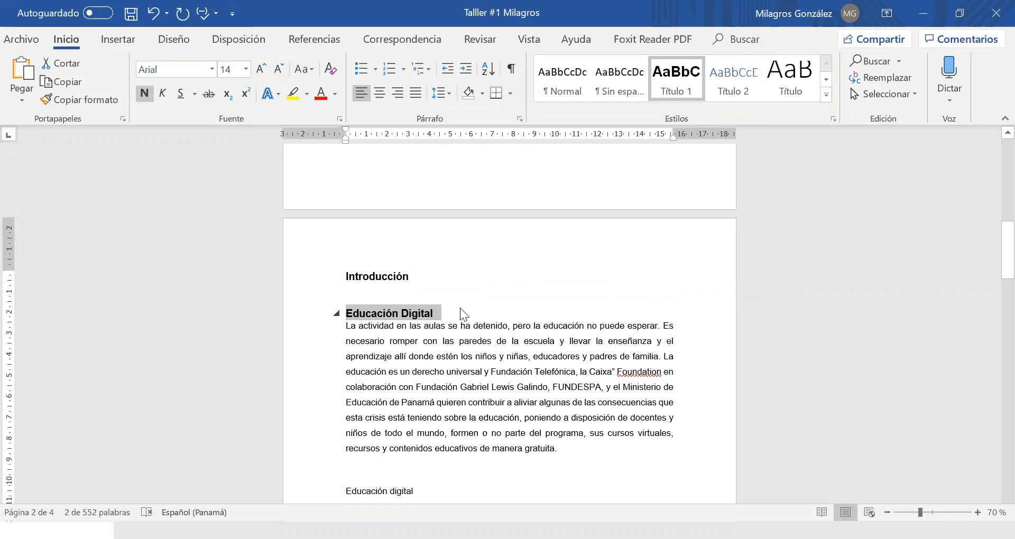
pyautogui.scroll(-2, 465, 327)
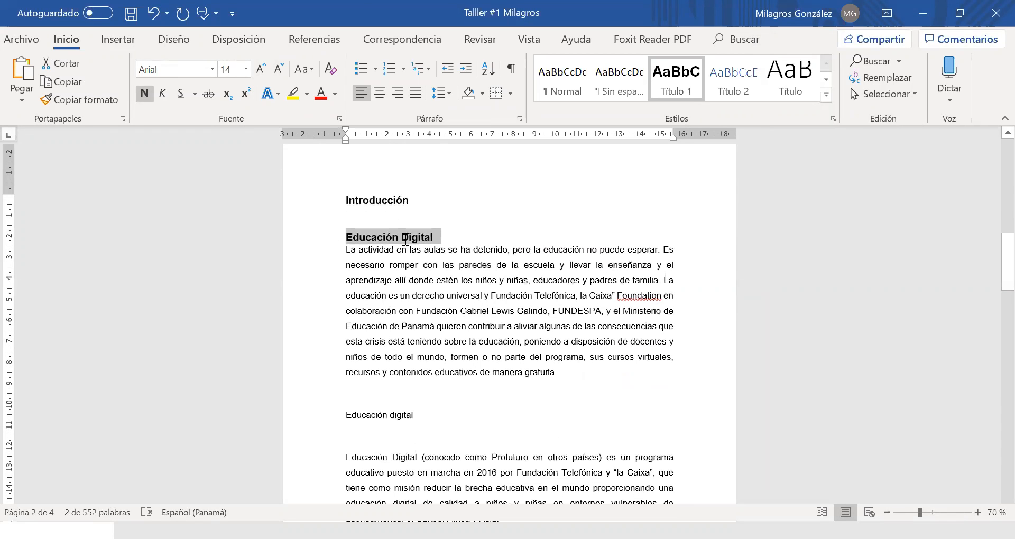
pyautogui.scroll(-1, 380, 382)
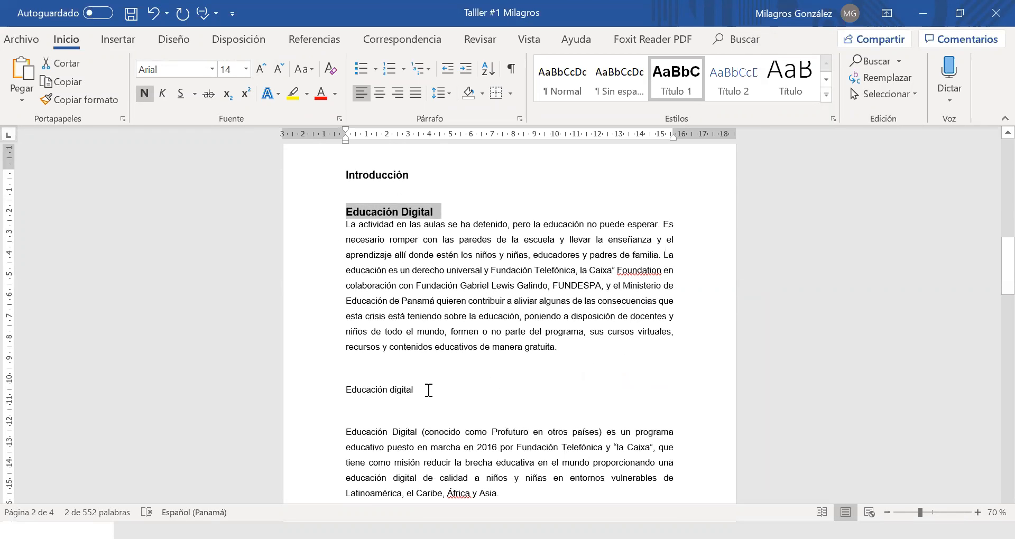
pyautogui.moveTo(423, 390); pyautogui.dragTo(354, 392)
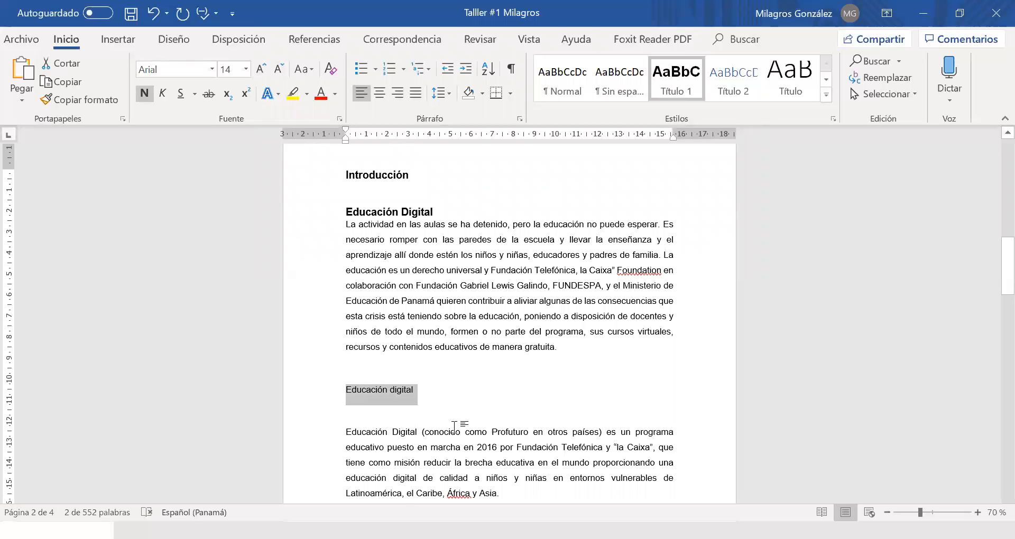
pyautogui.click(734, 84)
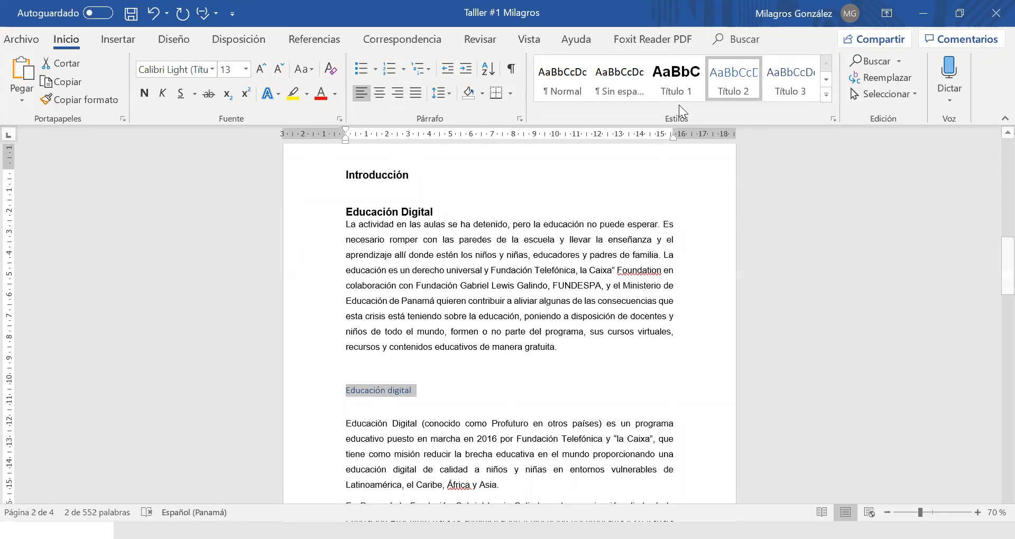
# Step: Modify the Título 2 style to use Arial, size 14, bold, in black
pyautogui.rightClick(717, 89)
pyautogui.click(745, 117)
pyautogui.click(361, 189)
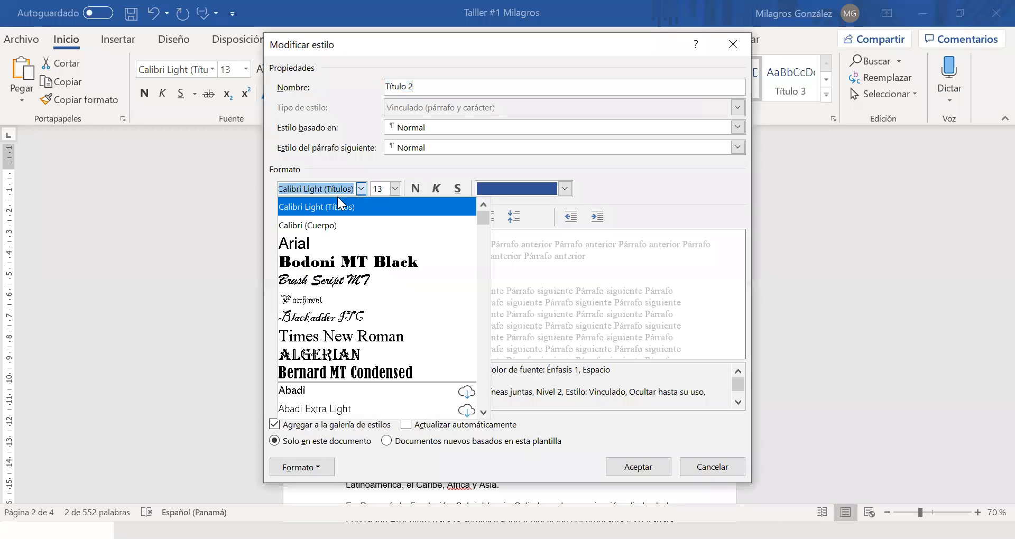
pyautogui.click(298, 244)
pyautogui.click(396, 189)
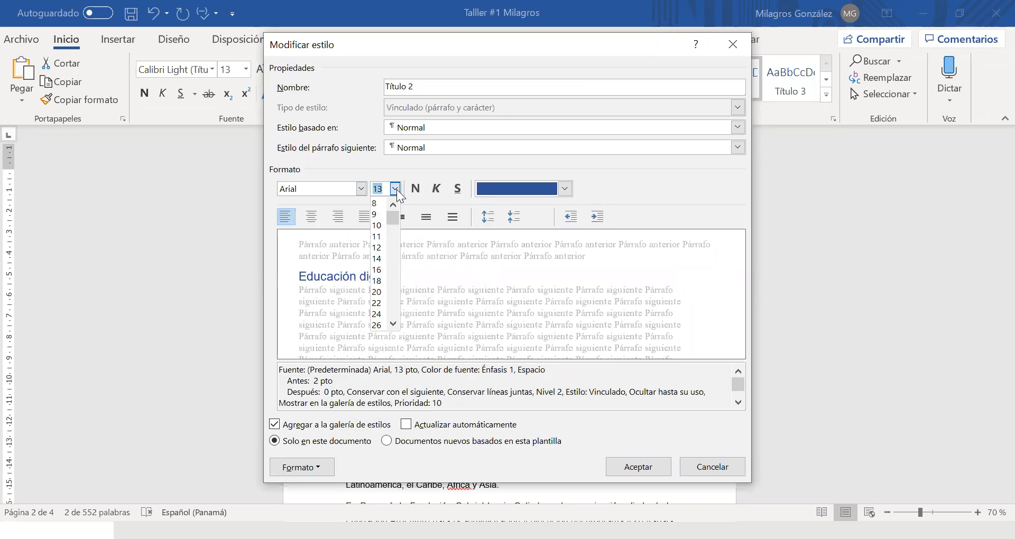
pyautogui.click(377, 259)
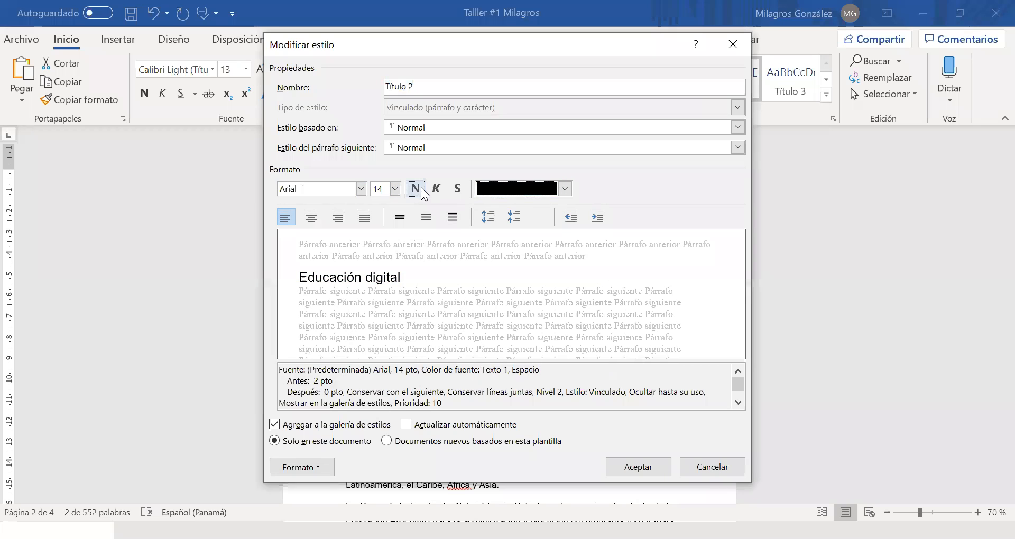
pyautogui.click(417, 189)
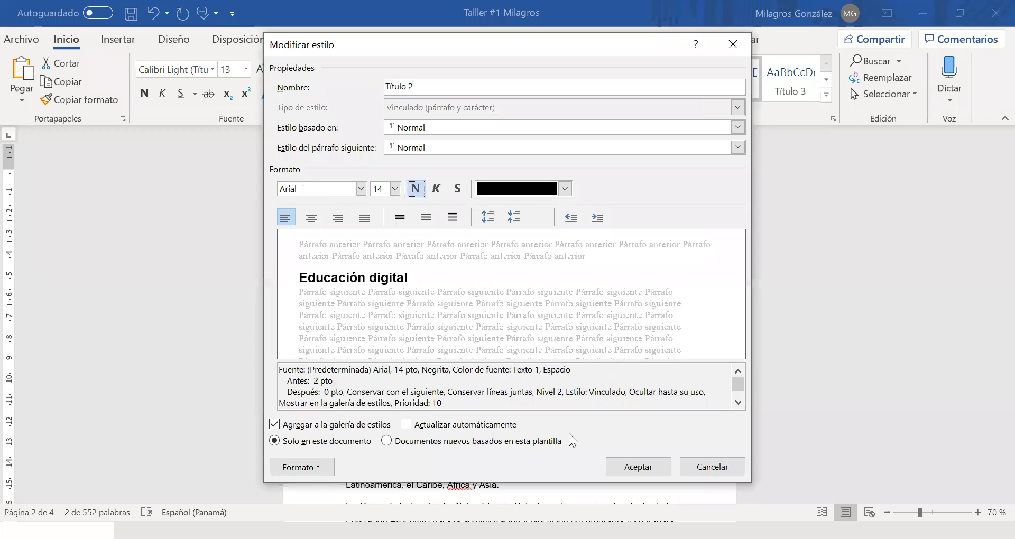
pyautogui.click(650, 467)
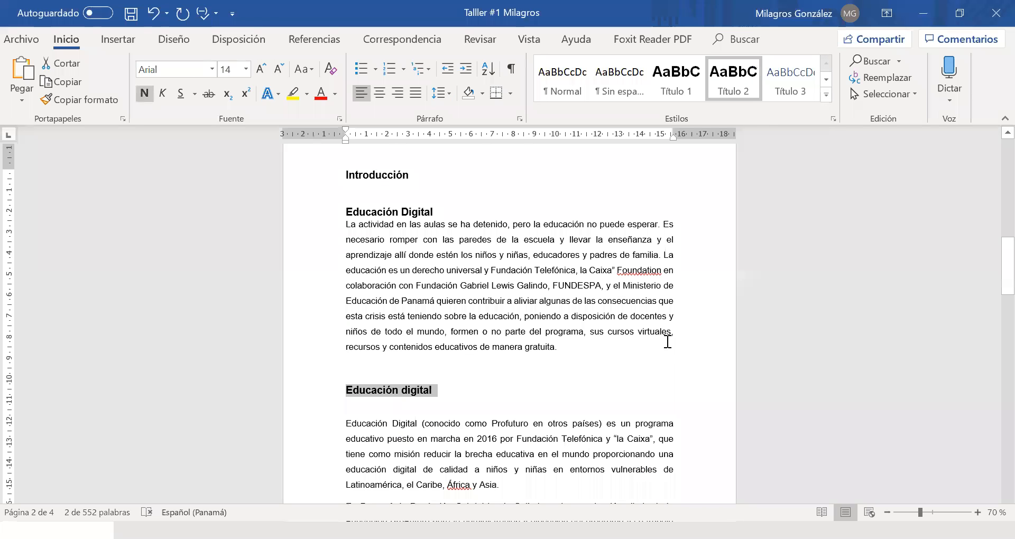
# Step: Apply the Título 2 style to the line starting with "Proyecto Educativo de Fundación" near the end of page 2
pyautogui.scroll(-5, 497, 374)
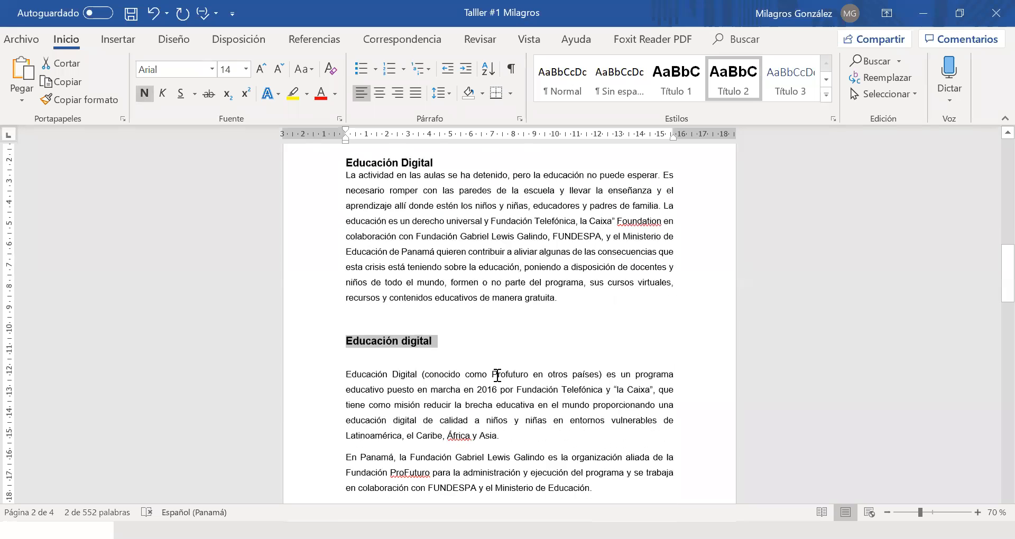
pyautogui.scroll(-2, 497, 393)
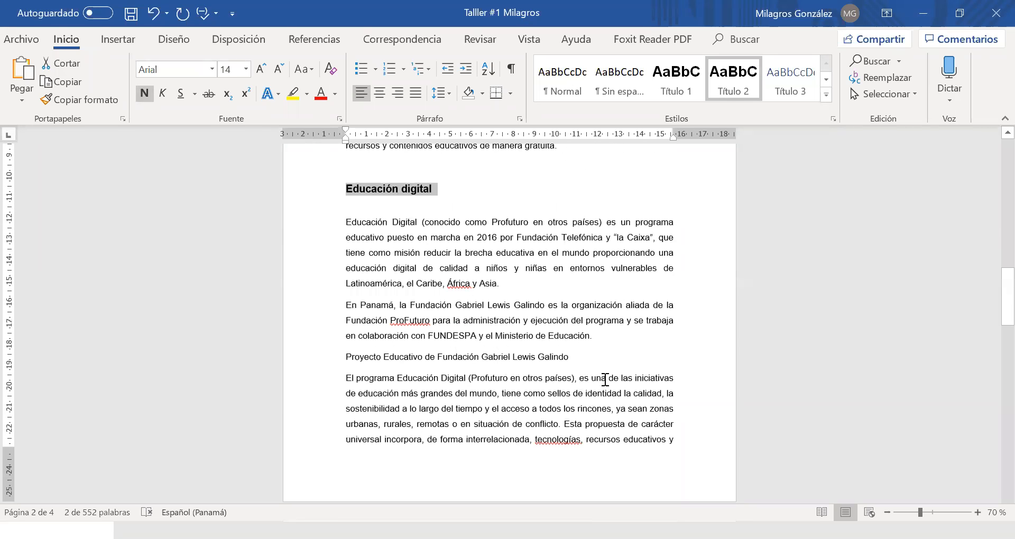
pyautogui.moveTo(571, 357); pyautogui.dragTo(360, 356)
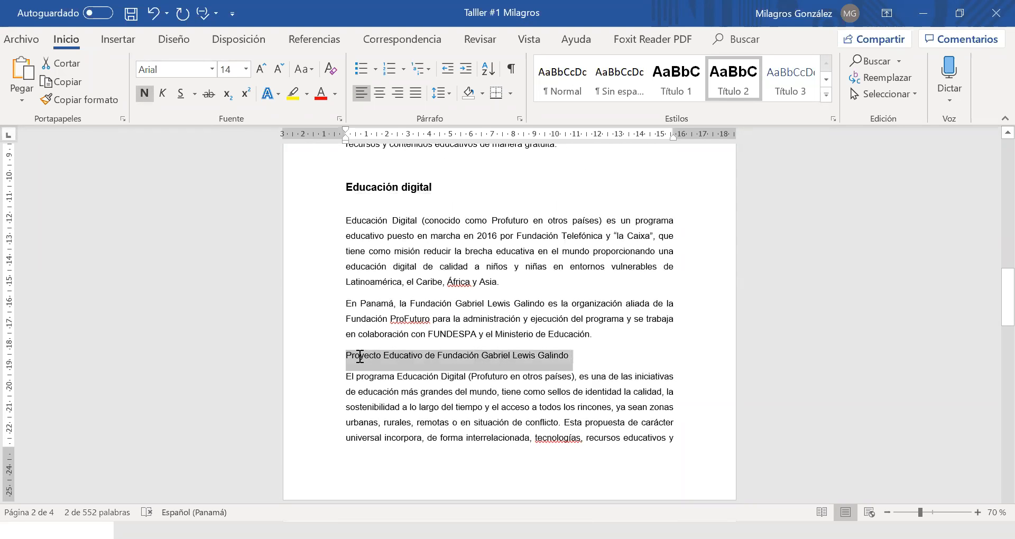
pyautogui.click(734, 85)
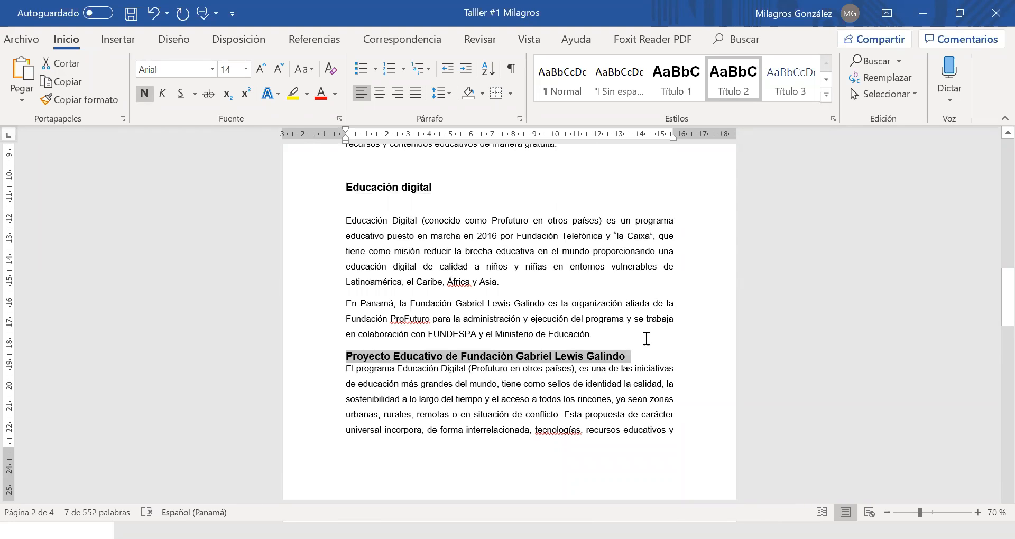
# Step: Apply the Título 3 style to the "Requisitos" line on page 3
pyautogui.scroll(-5, 646, 339)
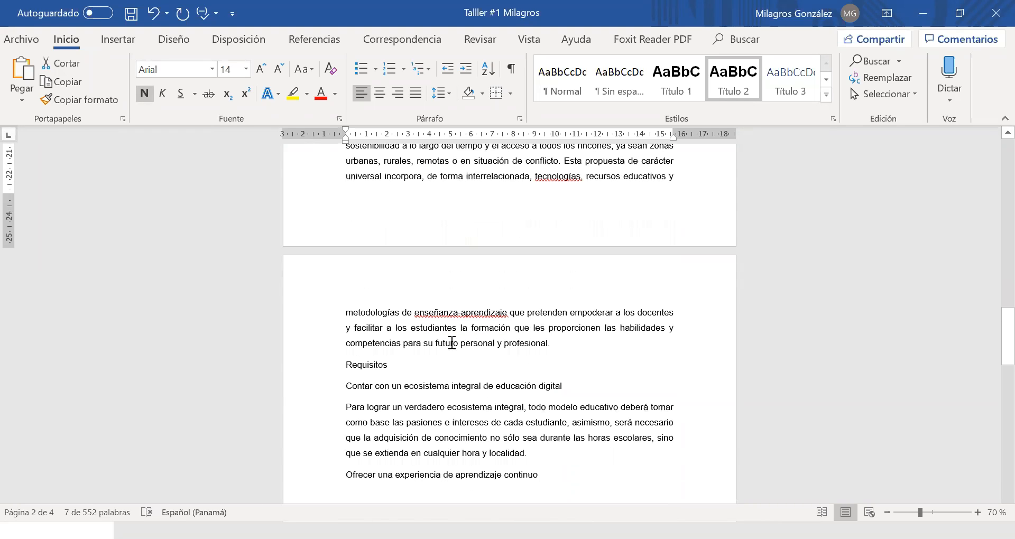
pyautogui.moveTo(393, 370); pyautogui.dragTo(344, 370)
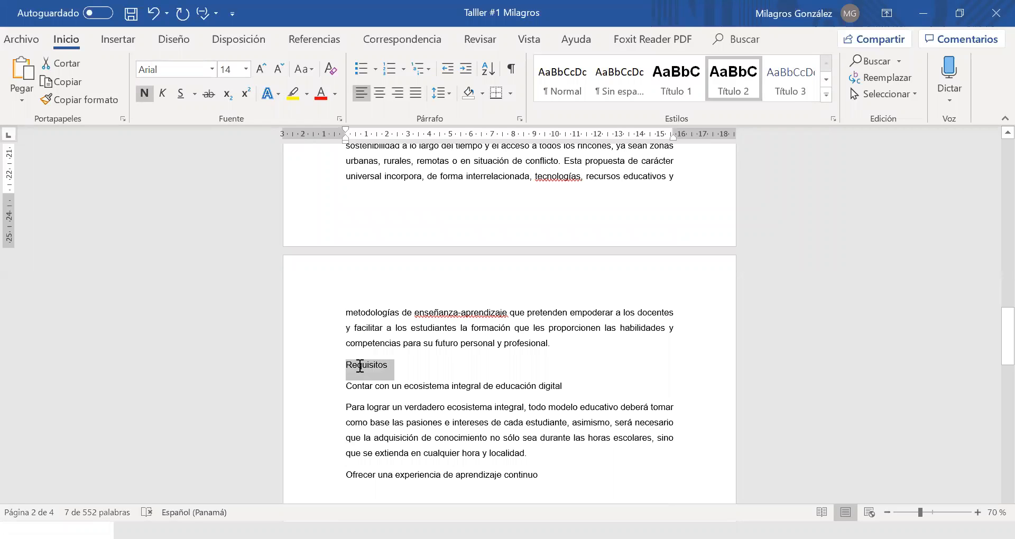
pyautogui.click(799, 89)
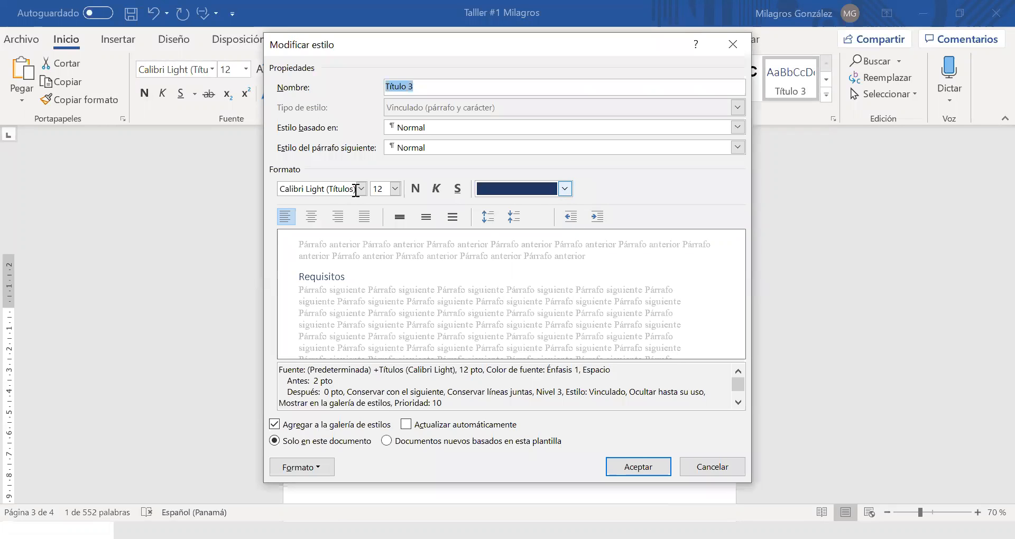
# Step: Modify the Título 3 style to use Arial, size 14, bold, in black
pyautogui.click(361, 189)
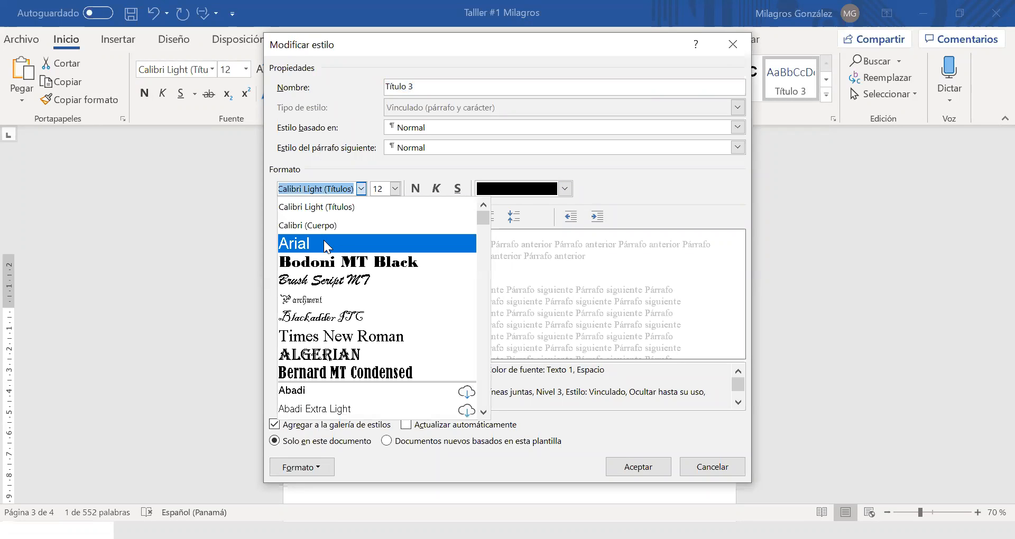
pyautogui.click(327, 244)
pyautogui.click(395, 189)
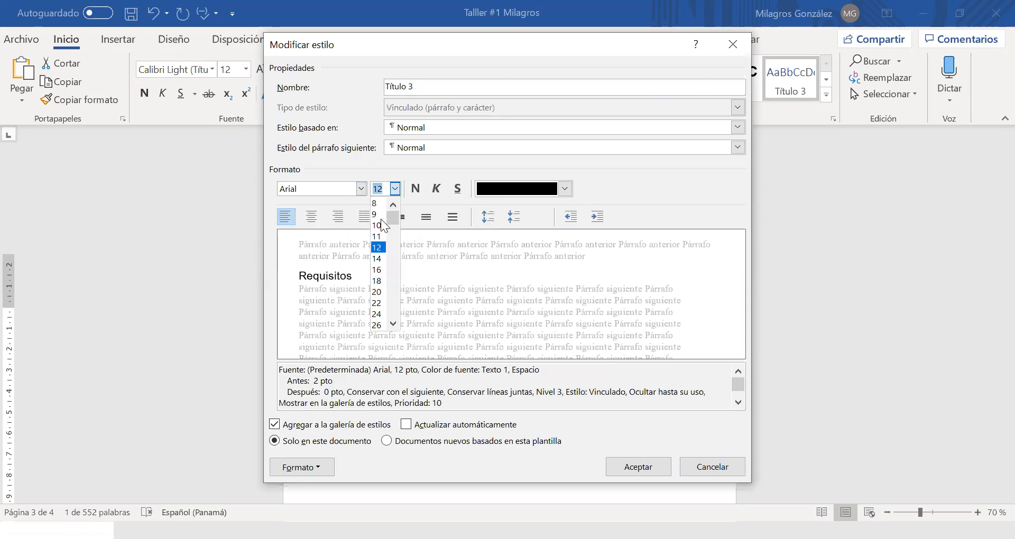
pyautogui.click(379, 247)
pyautogui.click(416, 190)
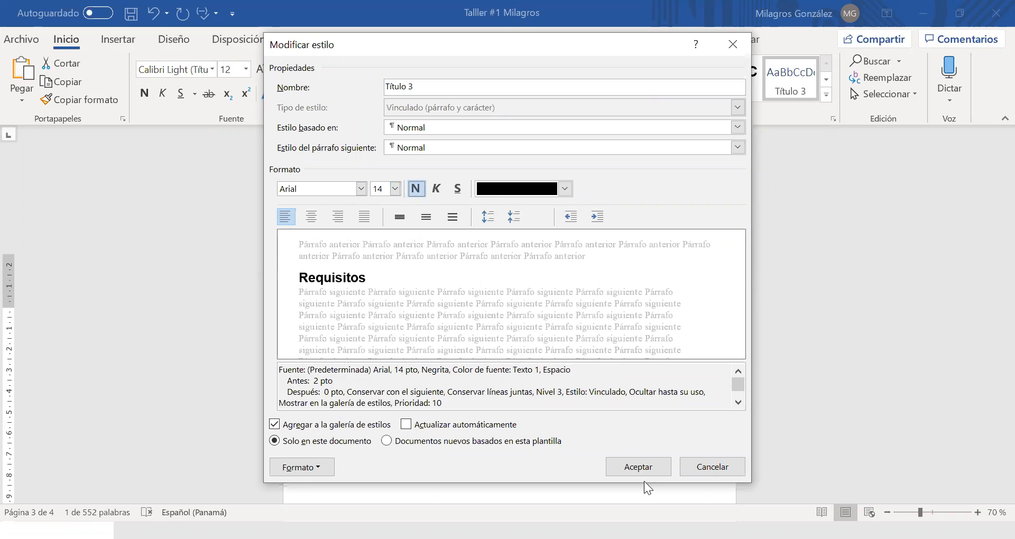
pyautogui.click(653, 464)
# Step: Apply the Título 3 style to the "Ofrecer una experiencia de aprendizaje continuo" line on page 3
pyautogui.scroll(-3, 568, 374)
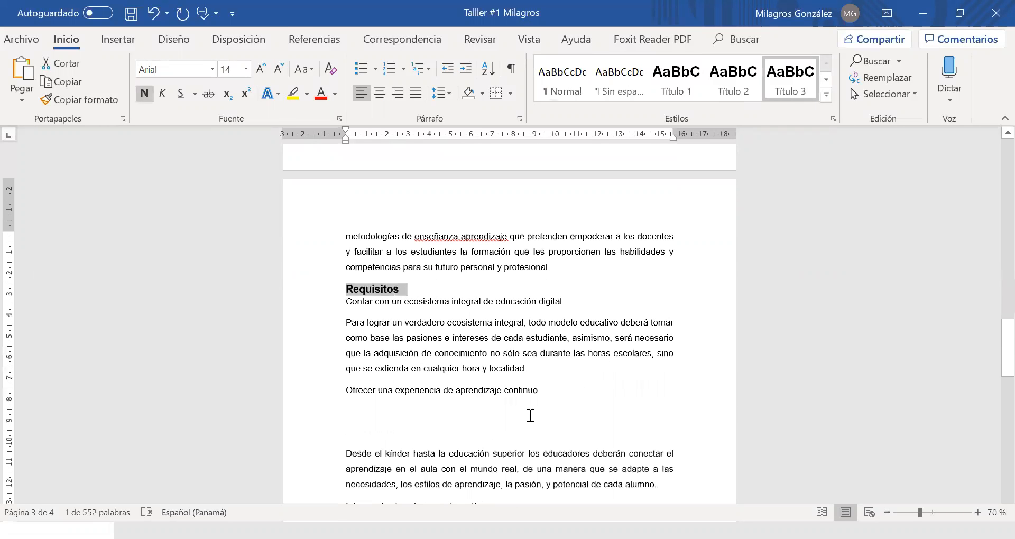
pyautogui.moveTo(549, 386); pyautogui.dragTo(373, 394)
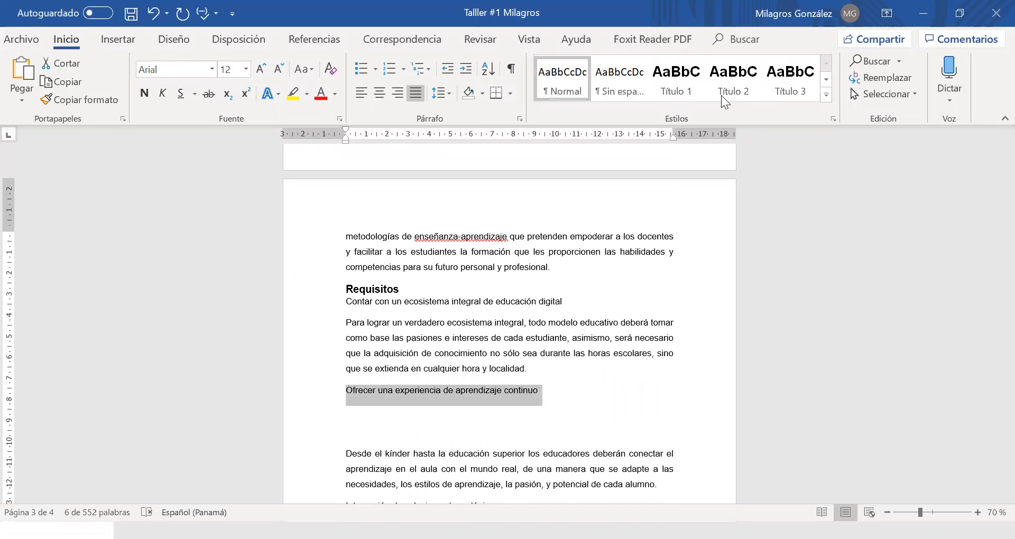
pyautogui.click(782, 89)
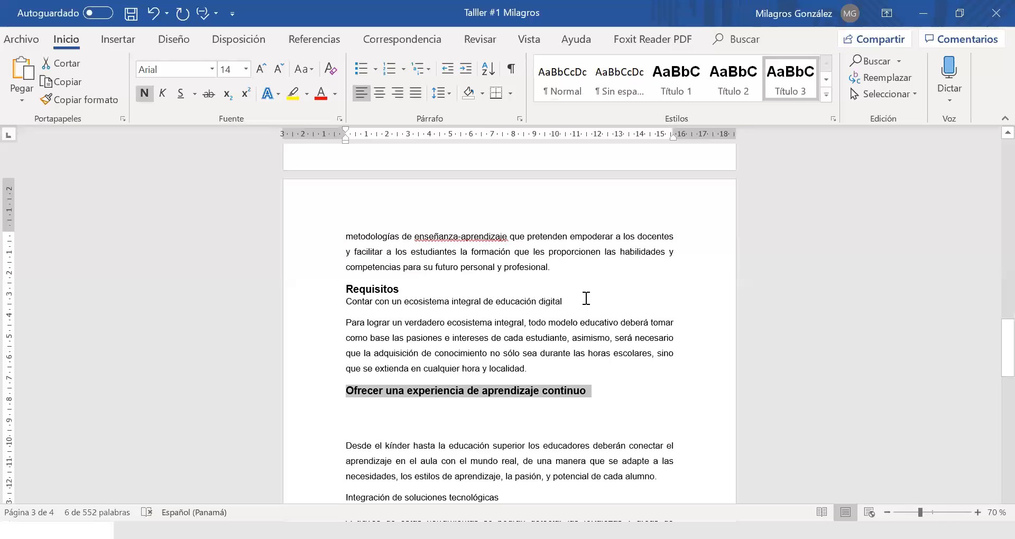
# Step: Apply the Título 3 style to the "Las competencias digitales" line on page 3
pyautogui.moveTo(586, 298); pyautogui.dragTo(556, 297)
pyautogui.scroll(-5, 594, 356)
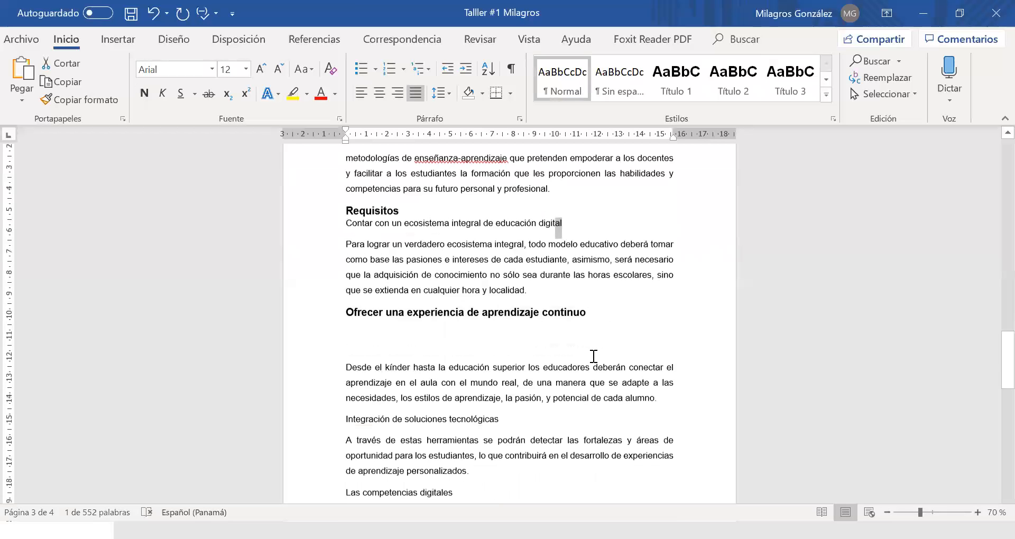
pyautogui.moveTo(461, 375); pyautogui.dragTo(353, 364)
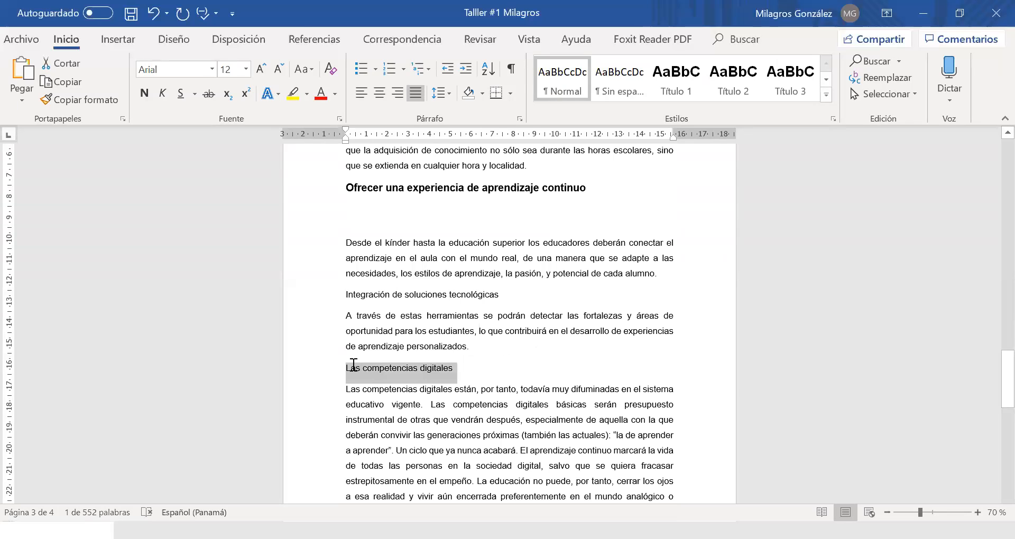
pyautogui.click(788, 79)
pyautogui.scroll(-1, 431, 362)
pyautogui.scroll(-7, 432, 364)
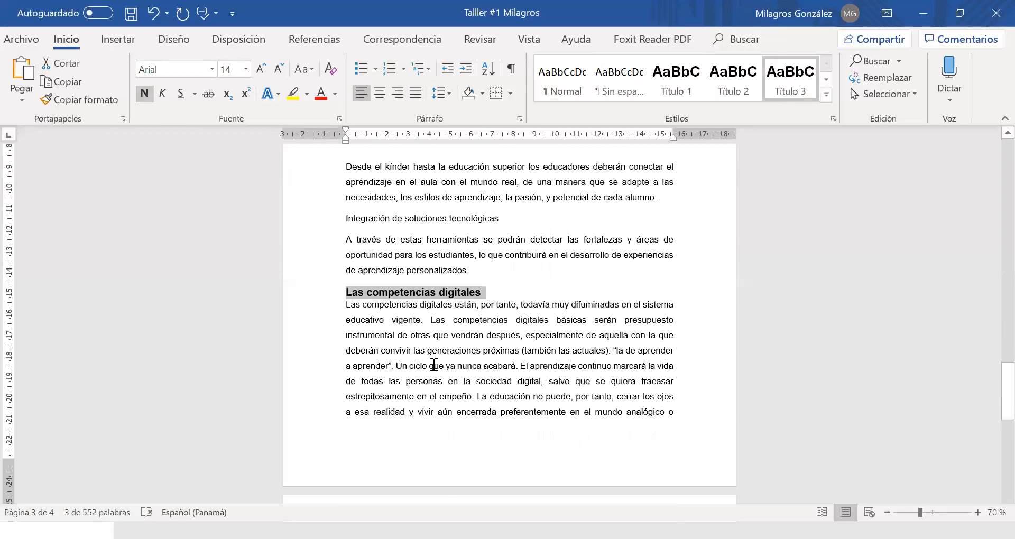
# Step: Add an empty line below the first "Educación Digital" heading on page 2
pyautogui.scroll(2, 468, 363)
pyautogui.scroll(9, 474, 364)
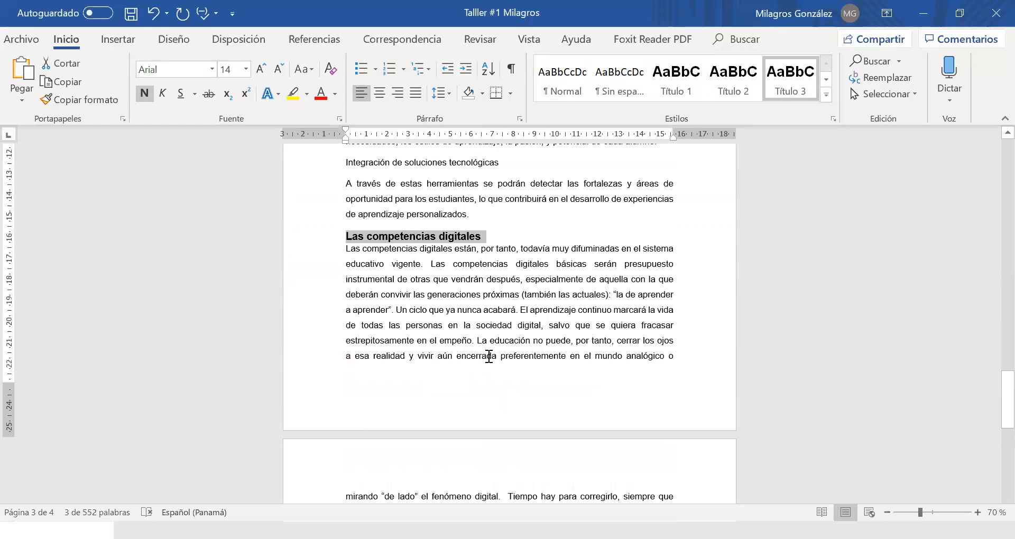
pyautogui.scroll(7, 536, 360)
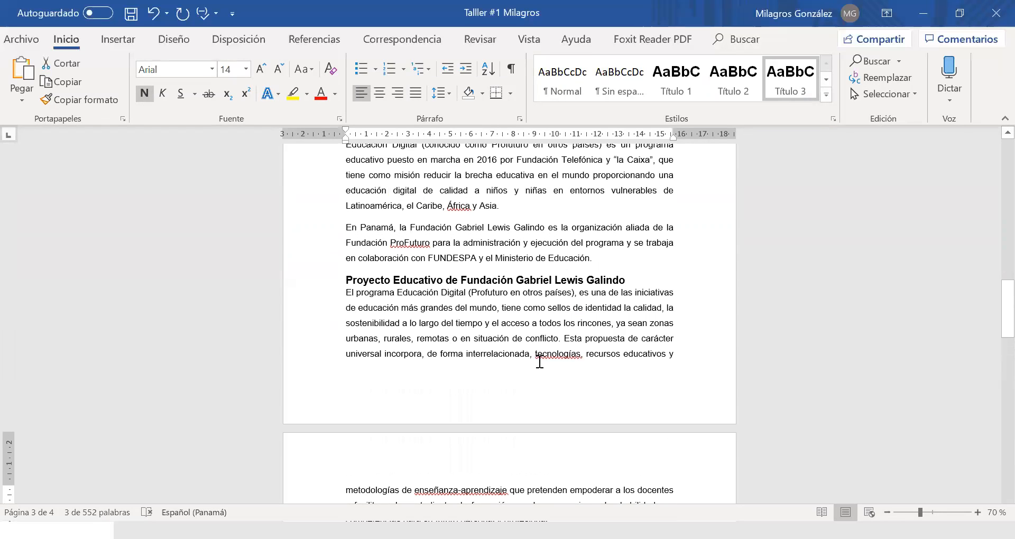
pyautogui.scroll(4, 540, 356)
pyautogui.scroll(5, 558, 338)
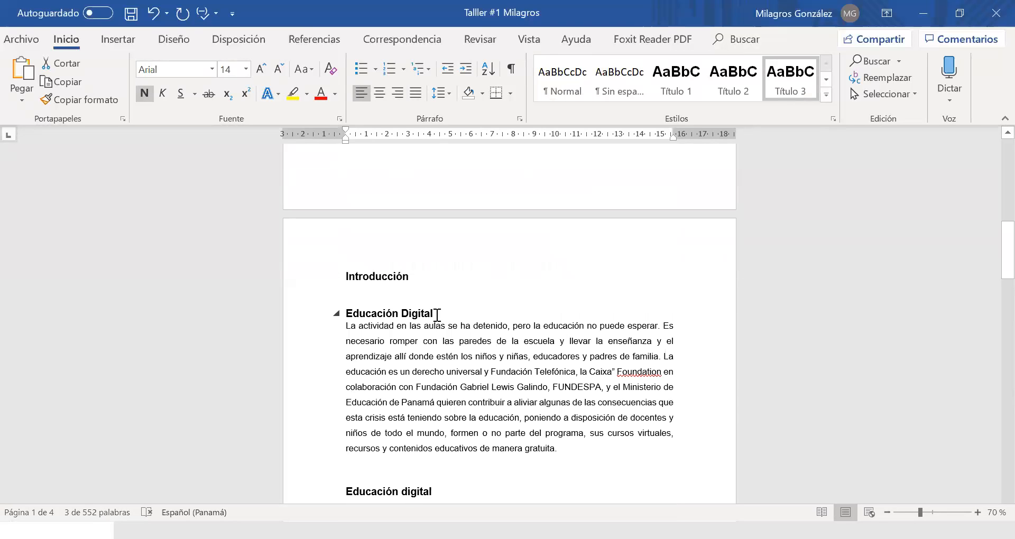
pyautogui.click(441, 314)
pyautogui.press('Return')
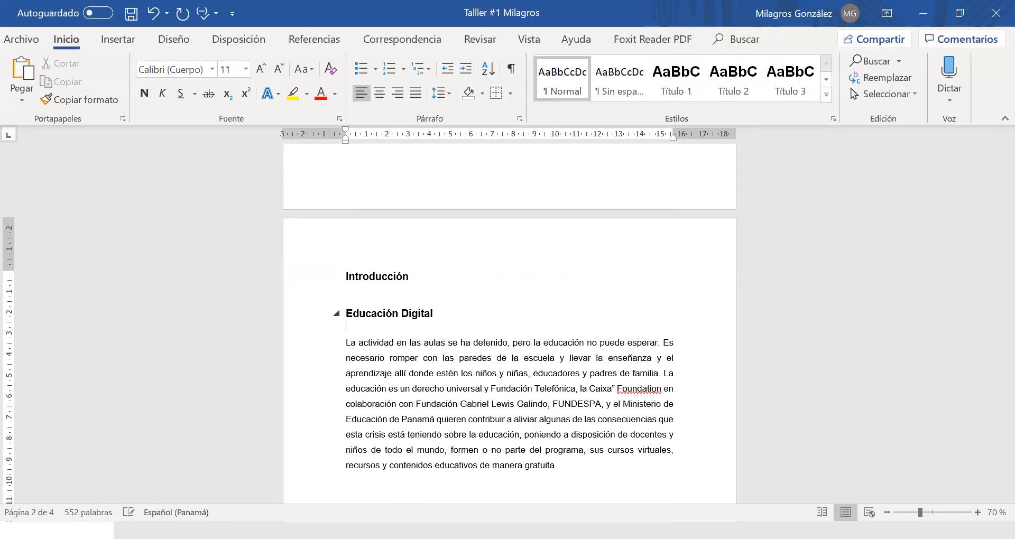
# Step: Insert the picture of a desk with a computer and books from file on the empty line below "Educación Digital"
pyautogui.click(120, 43)
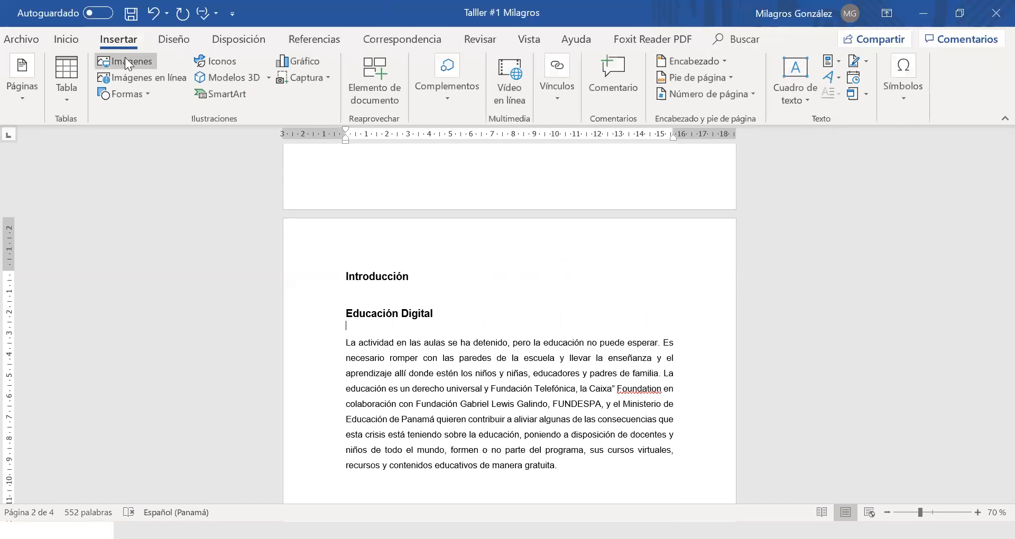
pyautogui.click(123, 63)
pyautogui.click(269, 155)
pyautogui.click(359, 357)
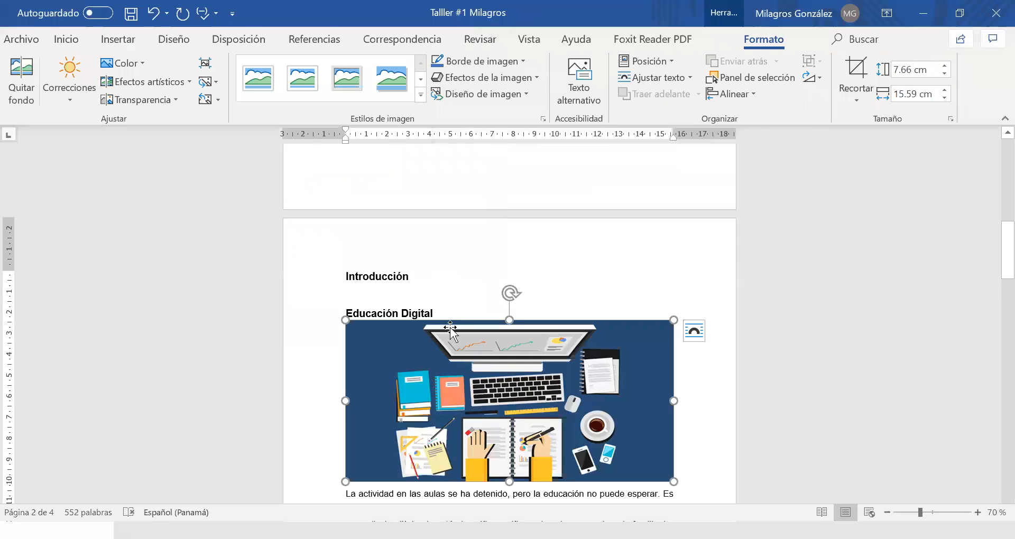
pyautogui.click(443, 316)
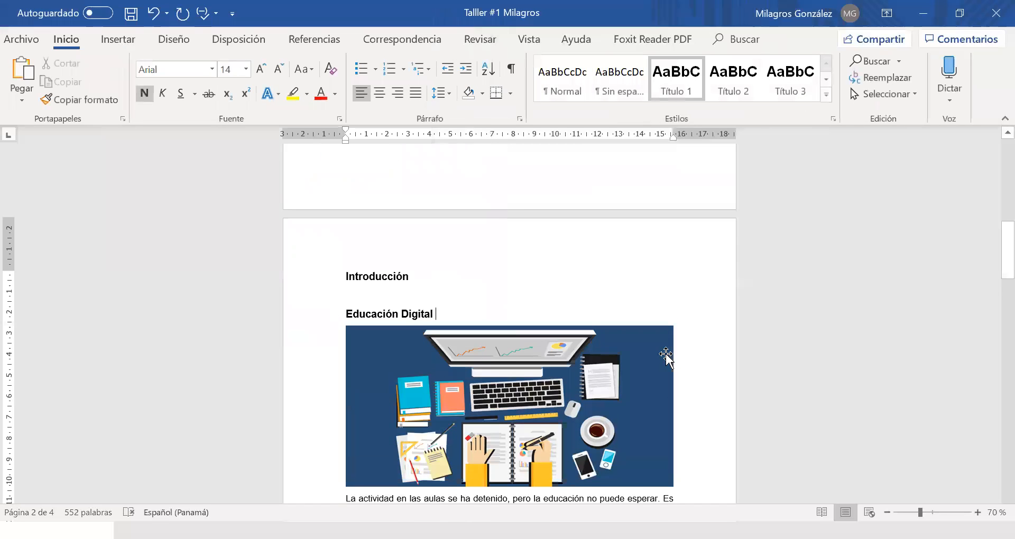
# Step: Shrink the inserted desk picture proportionally to about 9 cm wide and centre it on the page
pyautogui.scroll(-1, 668, 356)
pyautogui.click(629, 365)
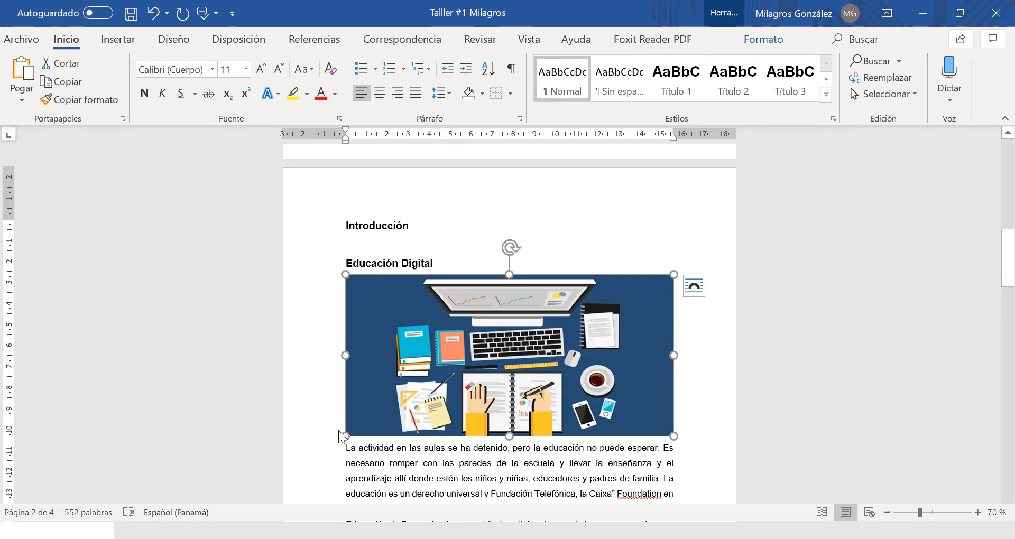
pyautogui.moveTo(674, 437); pyautogui.dragTo(539, 370)
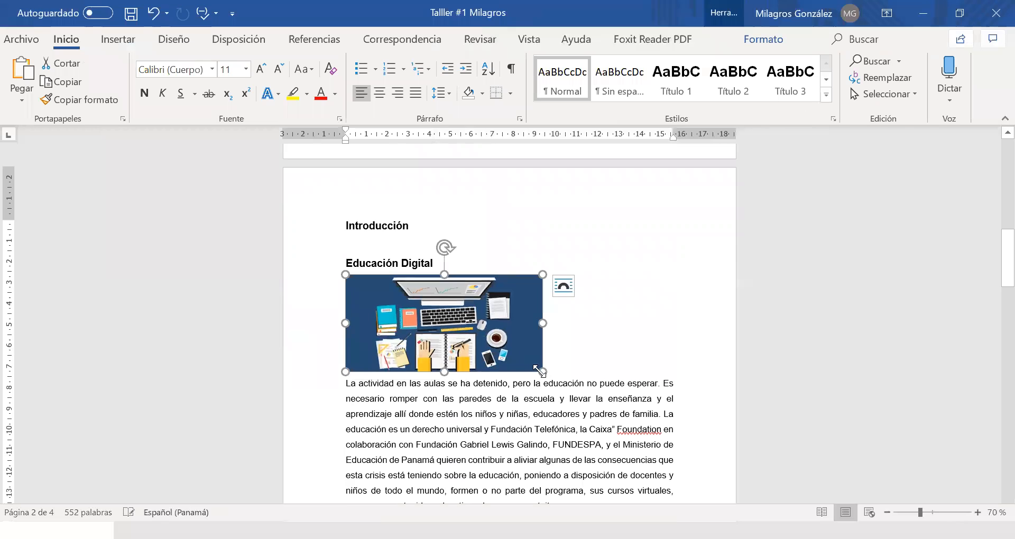
pyautogui.click(381, 93)
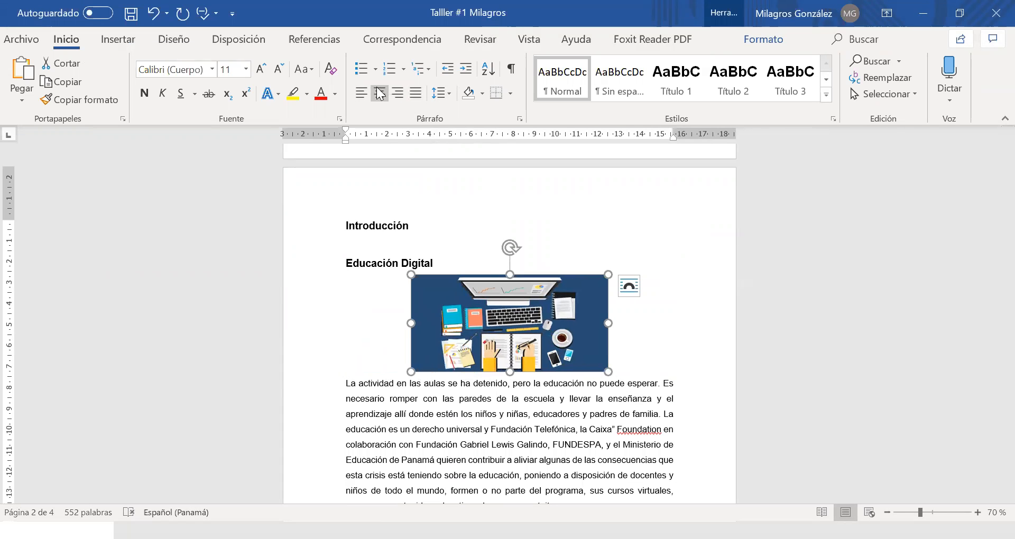
pyautogui.click(416, 94)
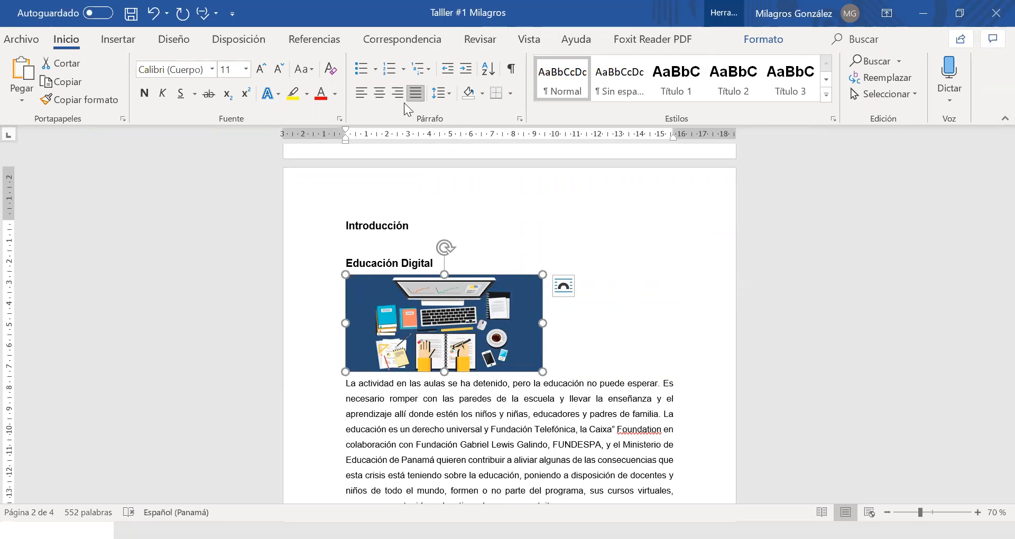
pyautogui.click(380, 94)
pyautogui.click(641, 347)
# Step: Insert the built-in Filigrana cover page at the start of the document
pyautogui.scroll(-5, 628, 381)
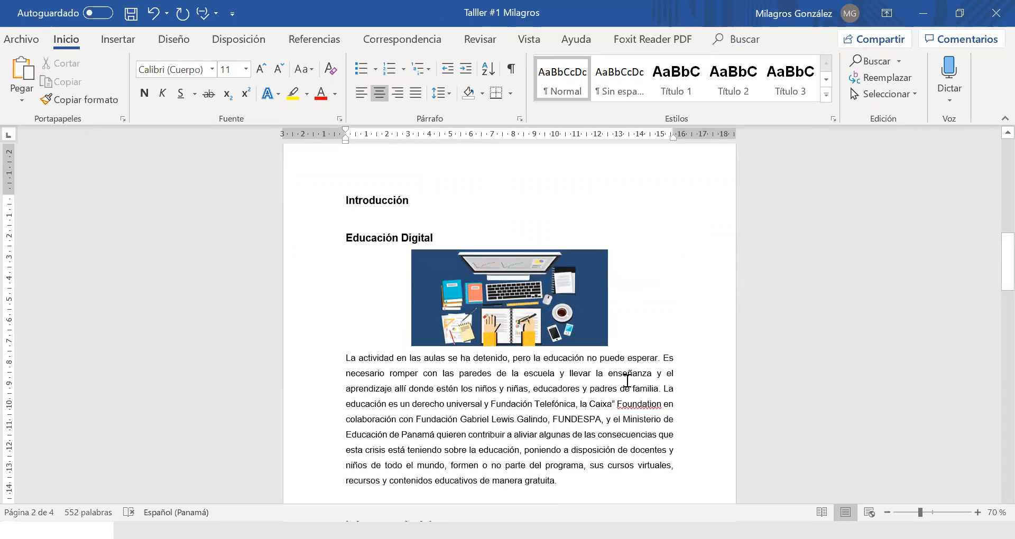
pyautogui.scroll(3, 627, 381)
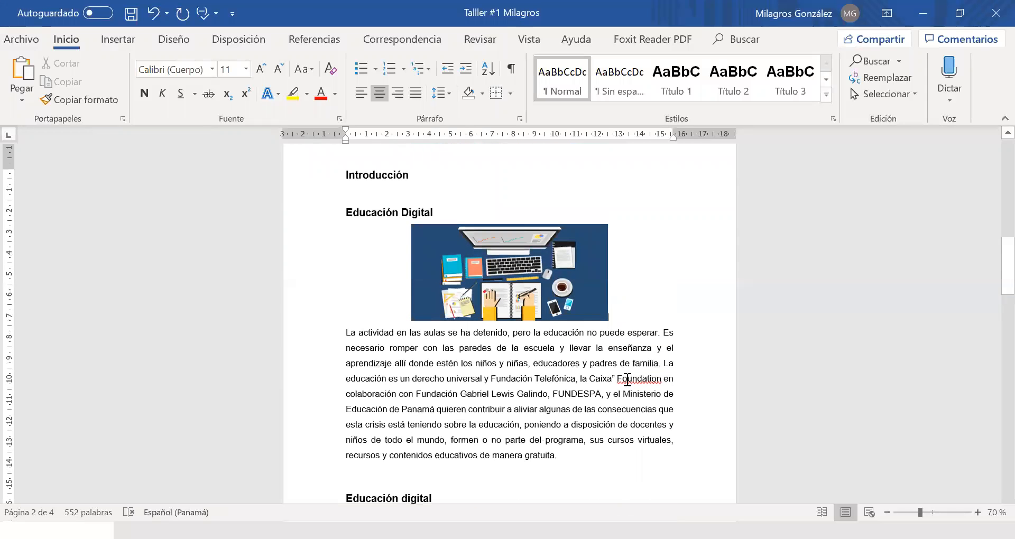
pyautogui.scroll(10, 626, 379)
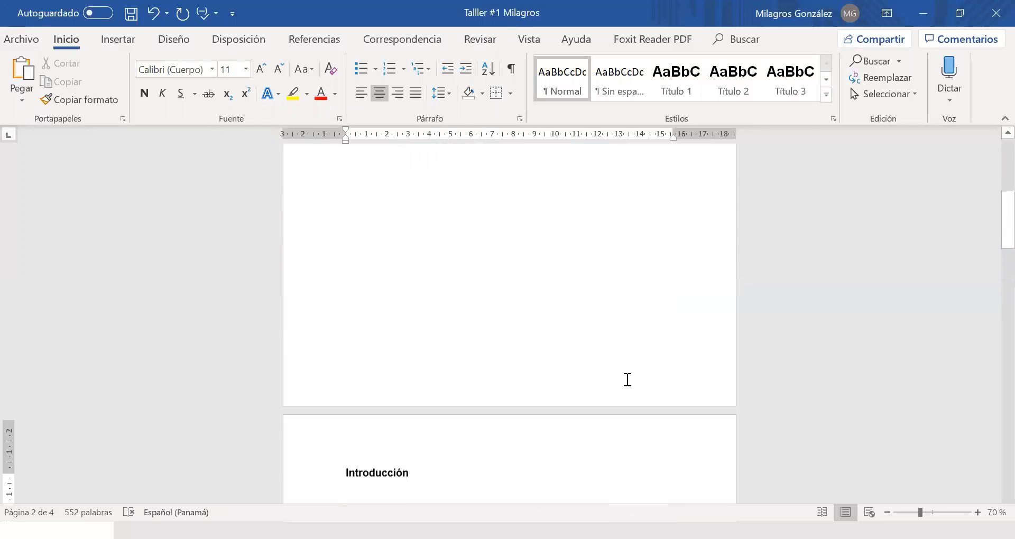
pyautogui.scroll(5, 628, 380)
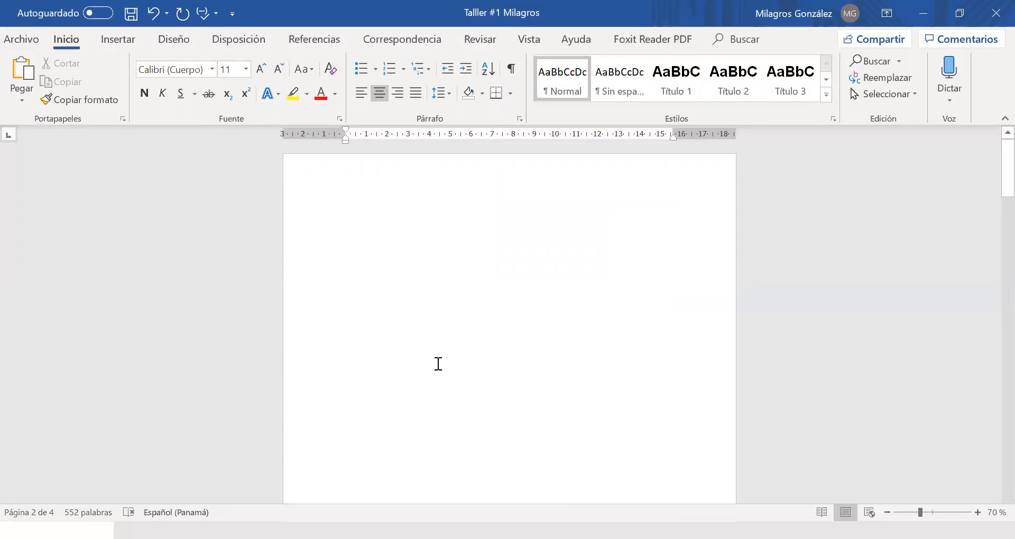
pyautogui.click(340, 197)
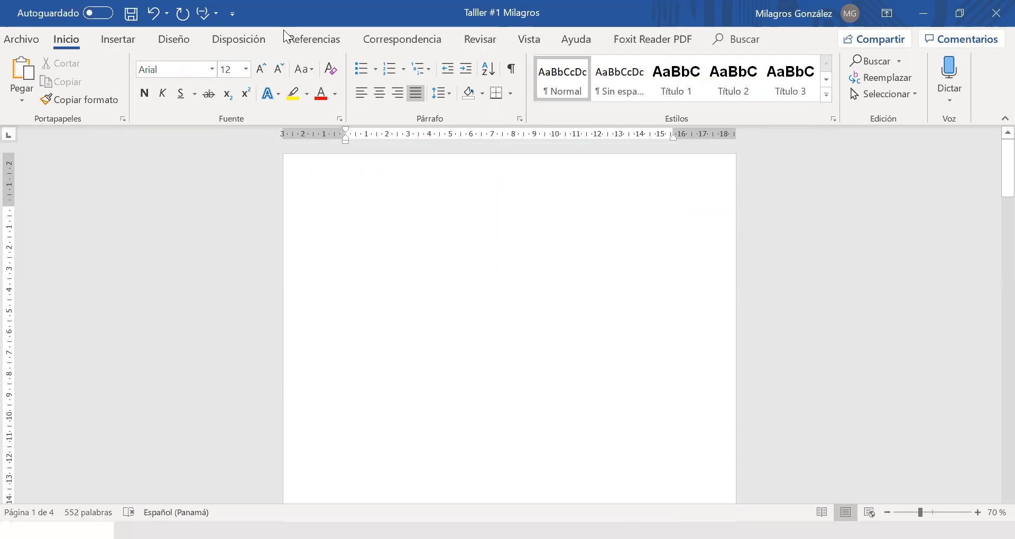
pyautogui.click(125, 38)
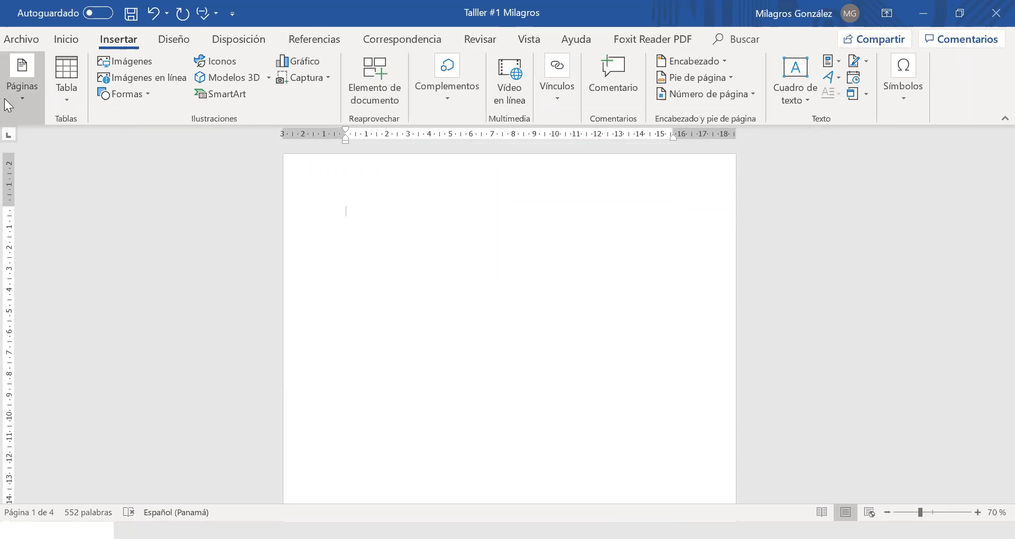
pyautogui.click(23, 98)
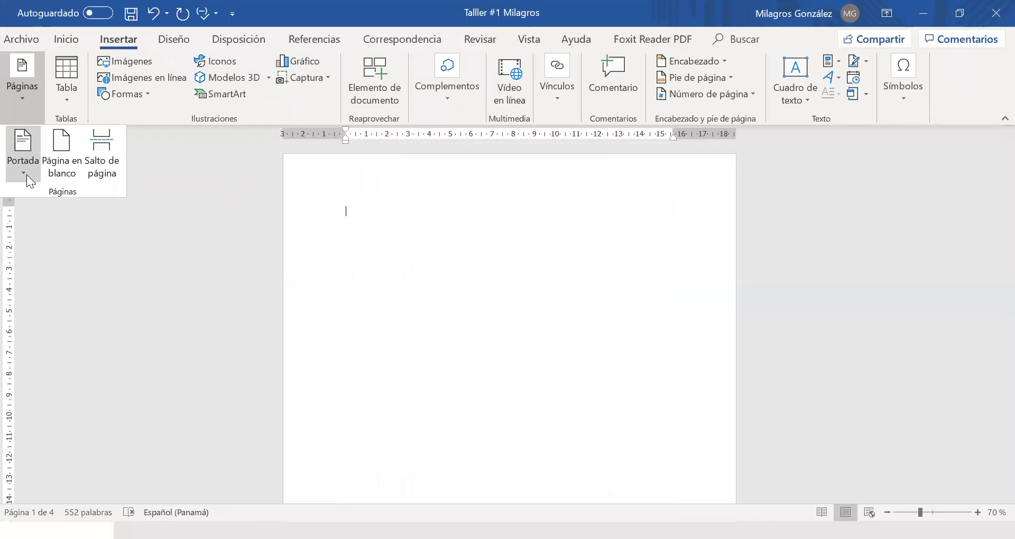
pyautogui.click(28, 168)
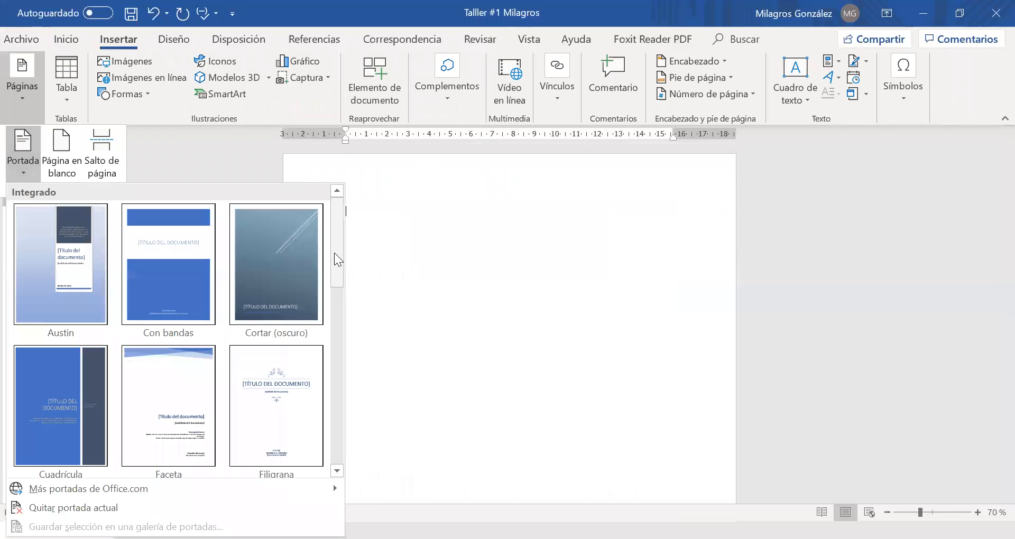
pyautogui.moveTo(334, 252); pyautogui.dragTo(339, 215)
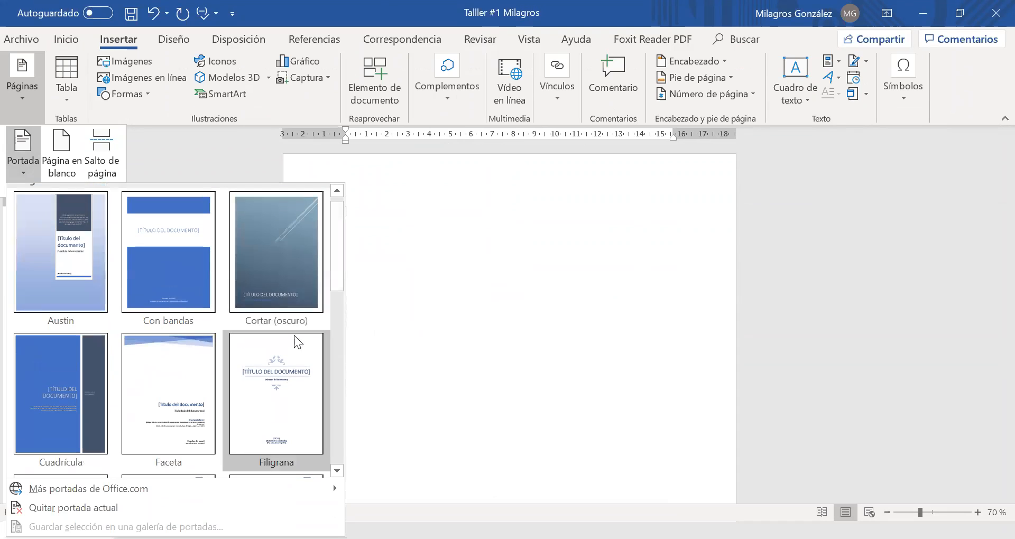
pyautogui.click(293, 367)
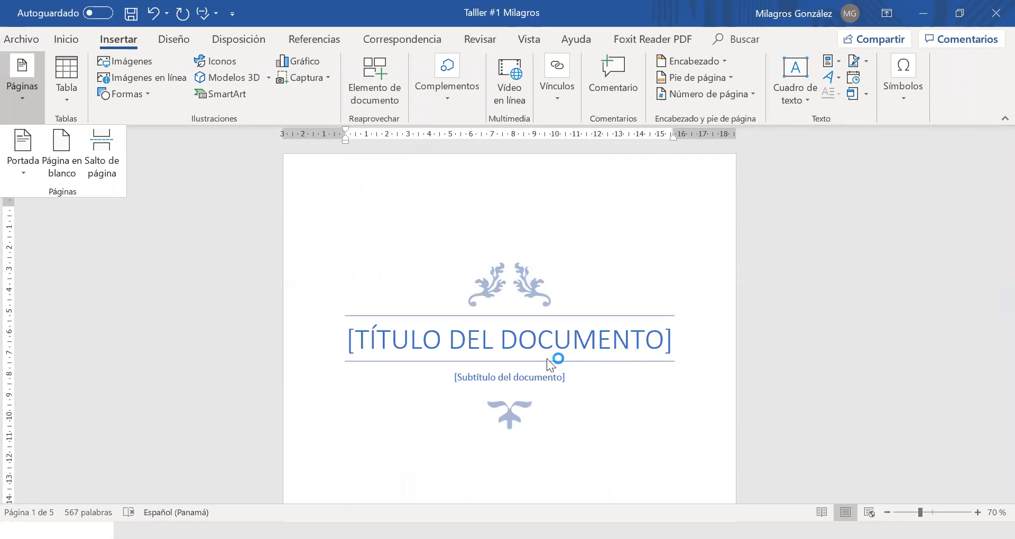
# Step: Enter "TALLER BÁSICO" as the document title on the cover page
pyautogui.click(511, 346)
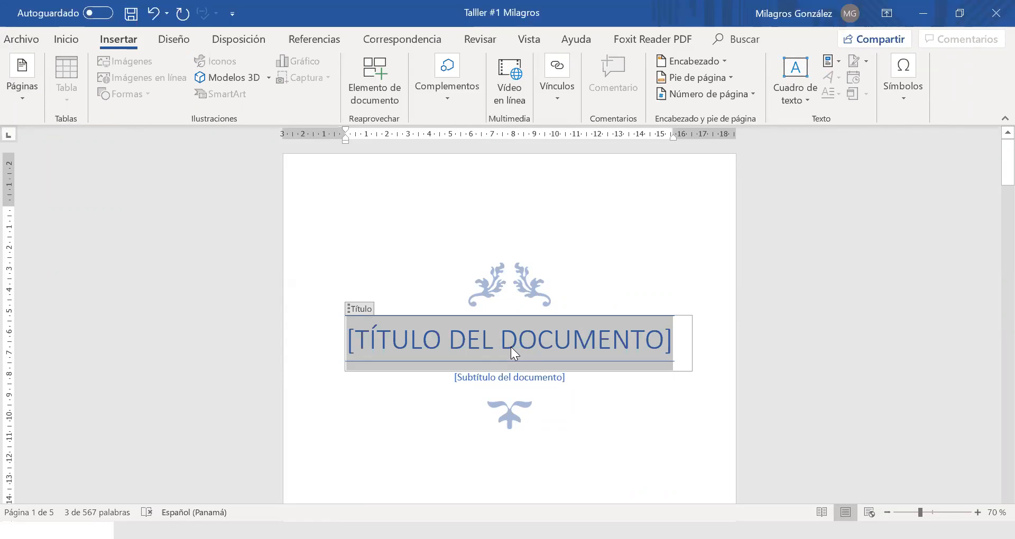
pyautogui.write('TAL')
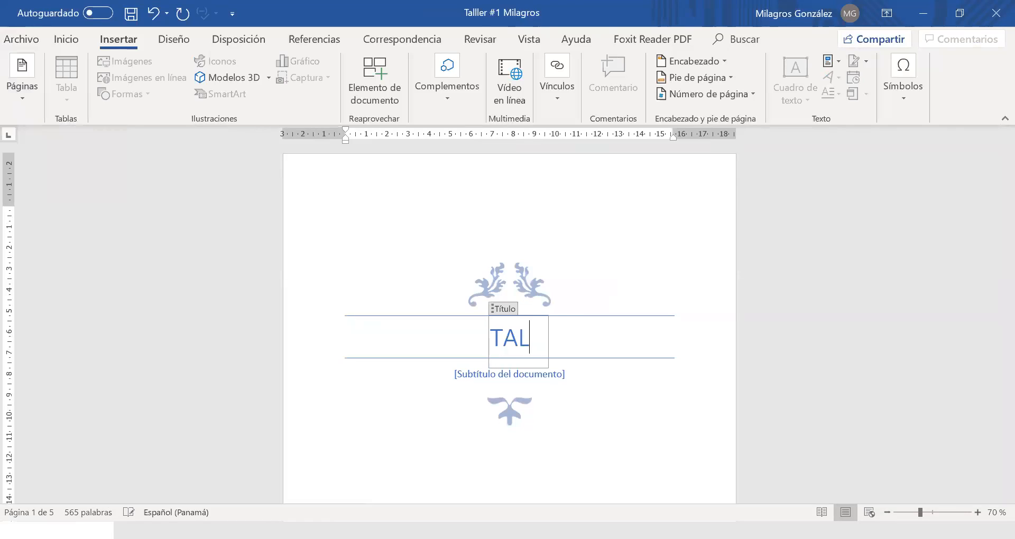
pyautogui.write('LER B')
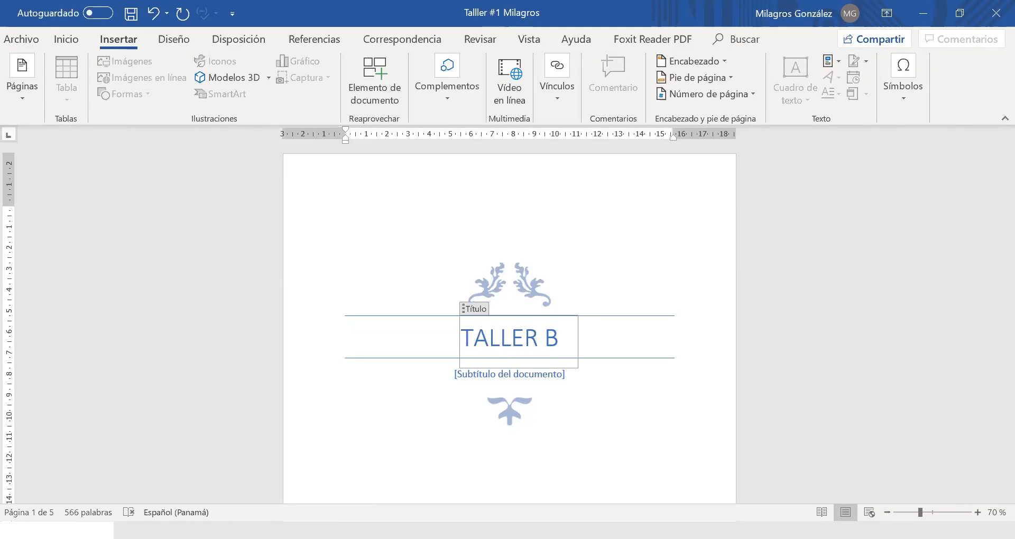
pyautogui.write('ÁSICO')
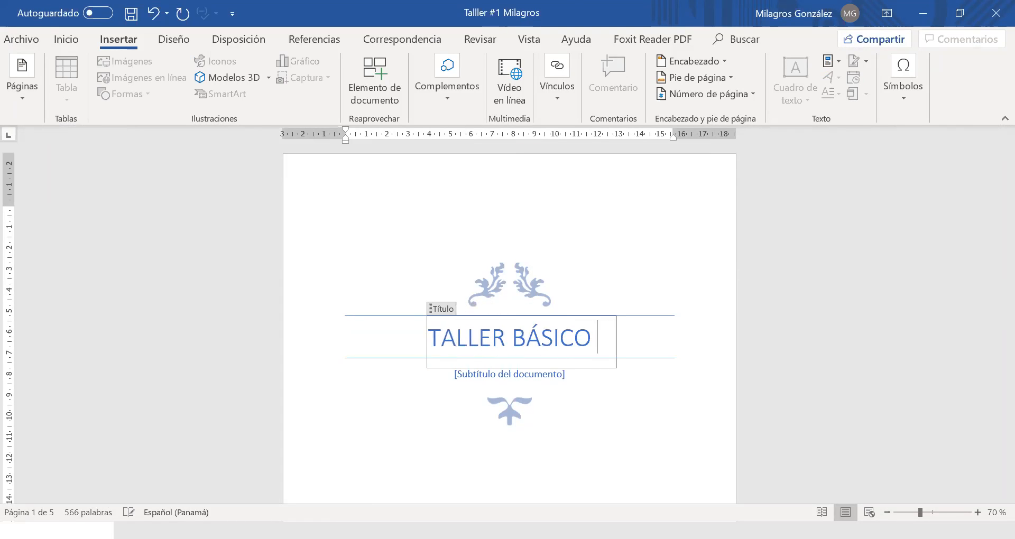
# Step: Enter "Rutas Innovación y Tic" as the document subtitle on the cover page
pyautogui.click(526, 373)
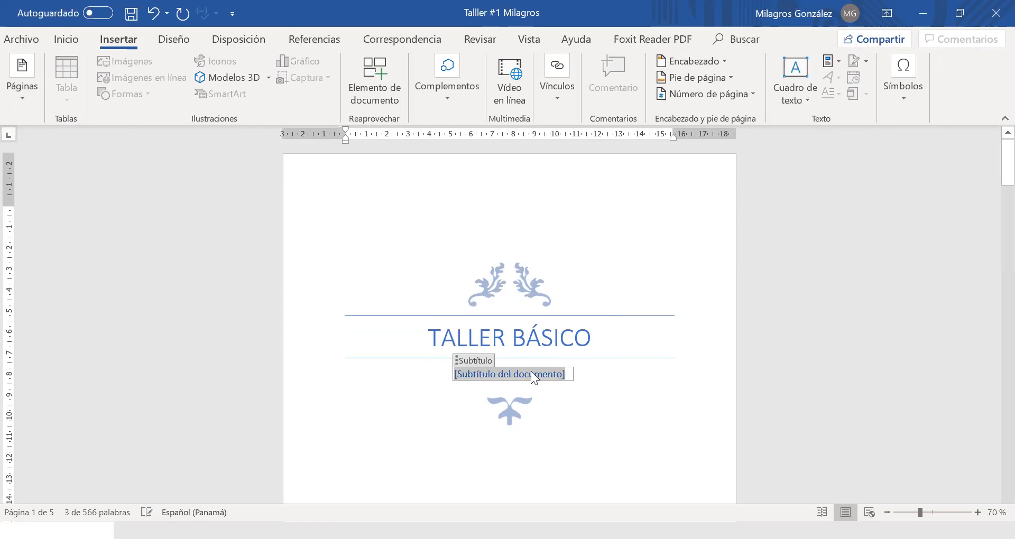
pyautogui.write('Ruta')
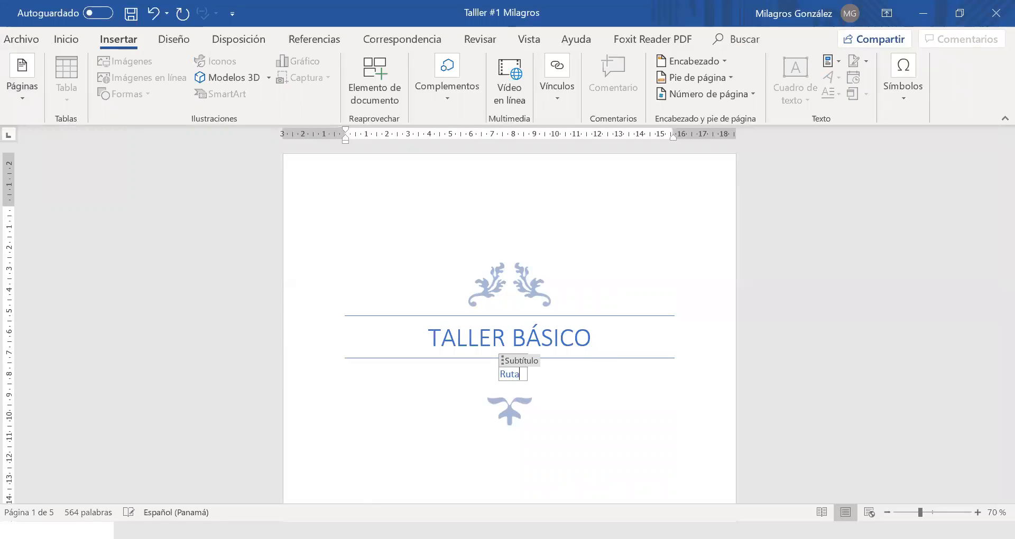
pyautogui.write('s Inn')
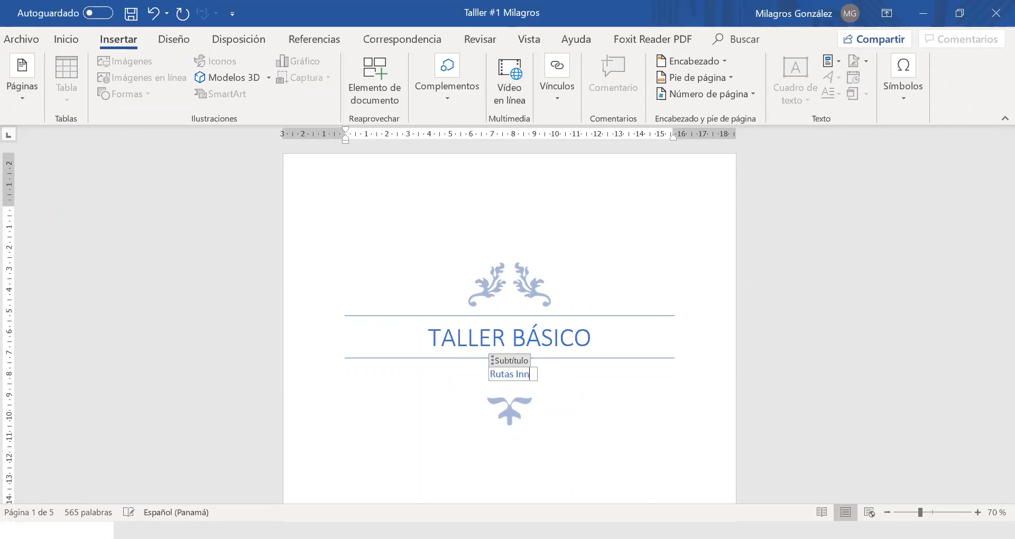
pyautogui.write('ovaci')
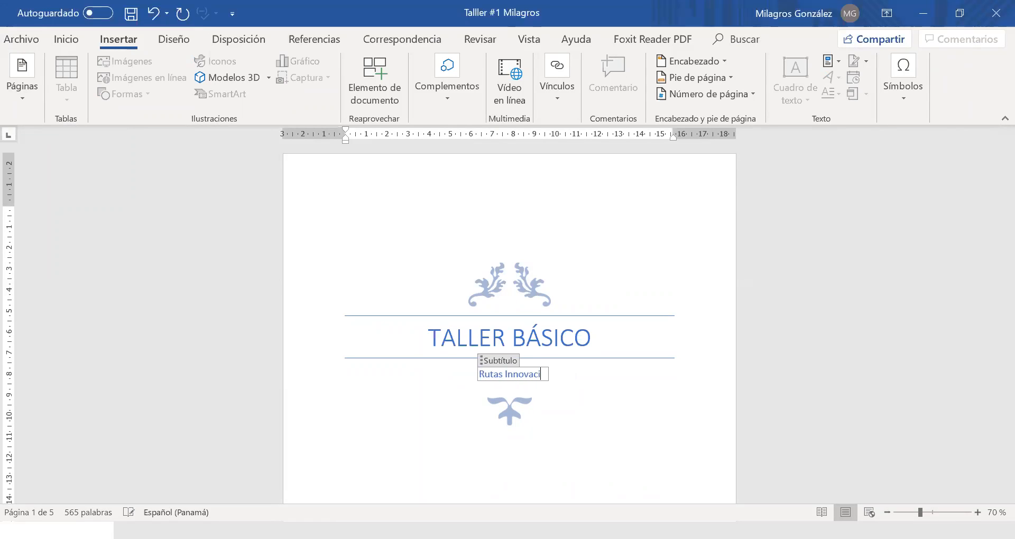
pyautogui.write('ón y Tui')
pyautogui.press('BackSpace')
pyautogui.press('BackSpace')
pyautogui.write('ic')
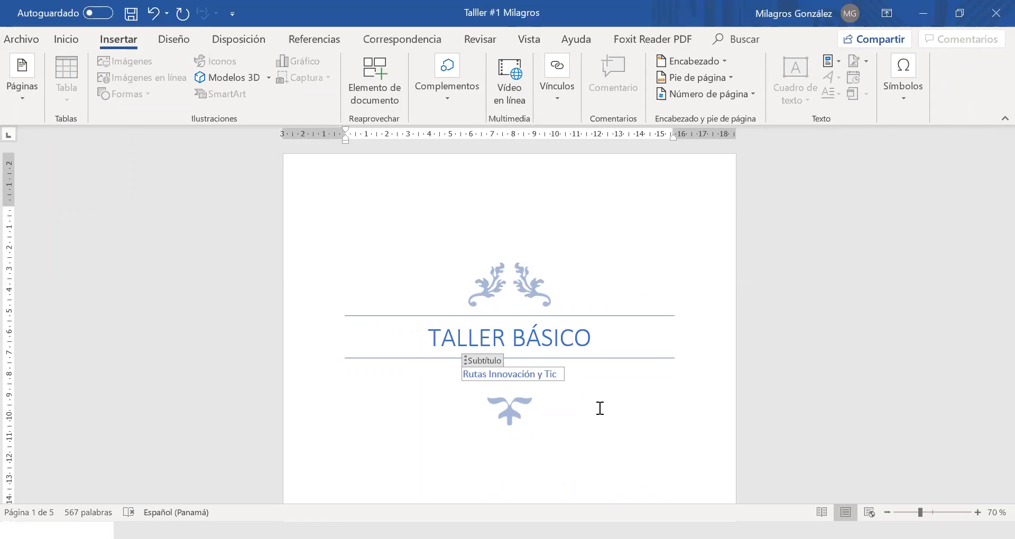
# Step: Set the cover page's date to 22 June 2020
pyautogui.scroll(-5, 600, 408)
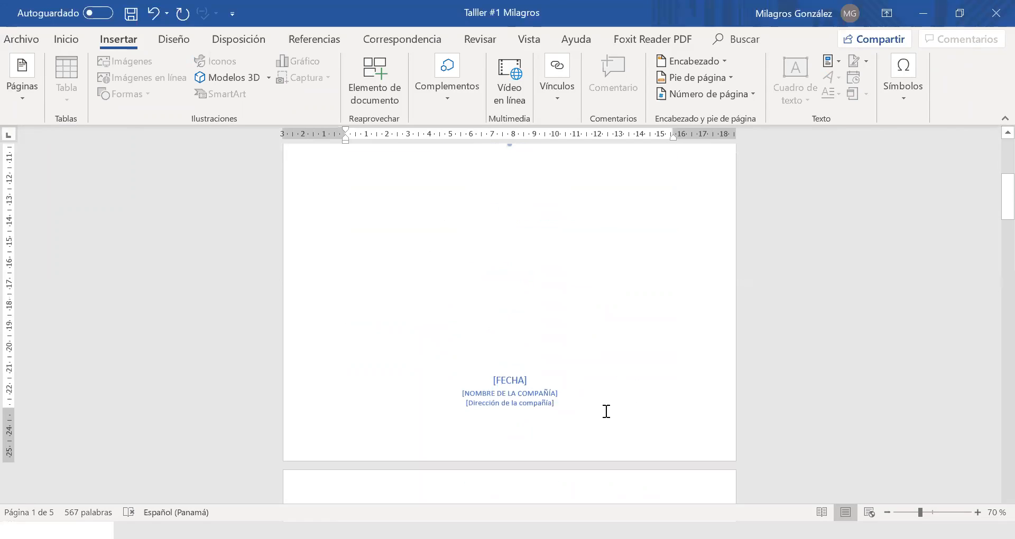
pyautogui.click(550, 395)
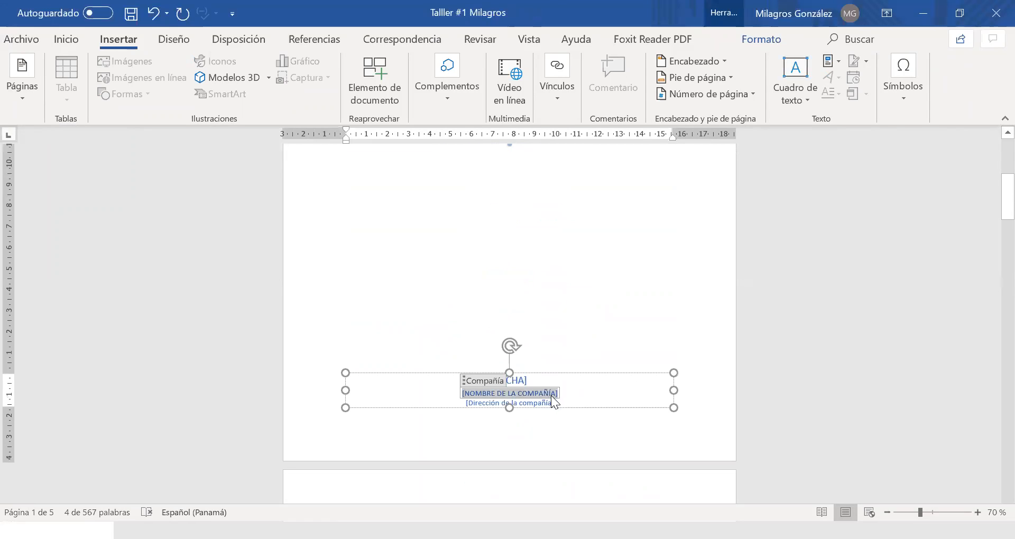
pyautogui.click(520, 382)
pyautogui.click(543, 381)
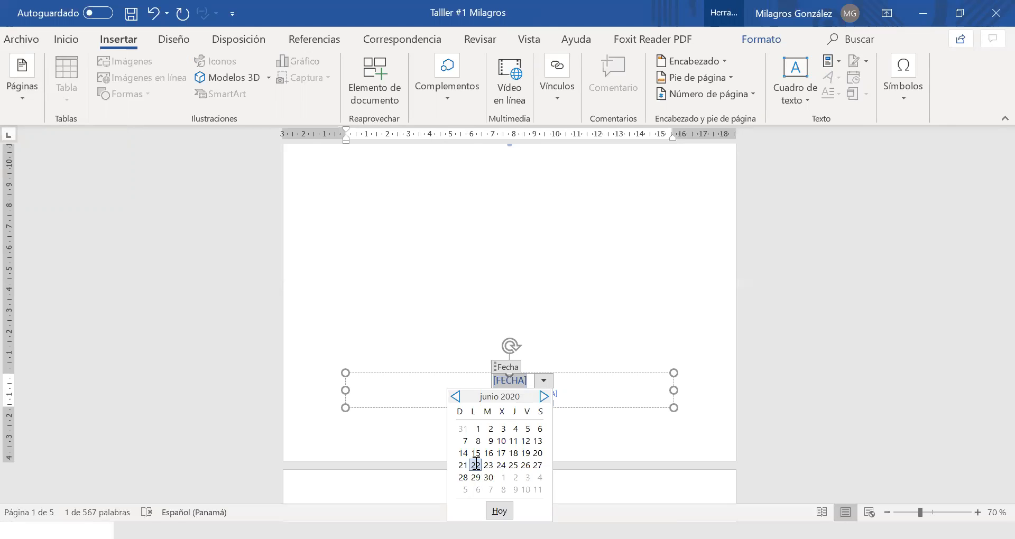
pyautogui.click(476, 465)
# Step: Enter "FGLG" as the company name and "Panamá" as the company address on the cover page
pyautogui.click(521, 395)
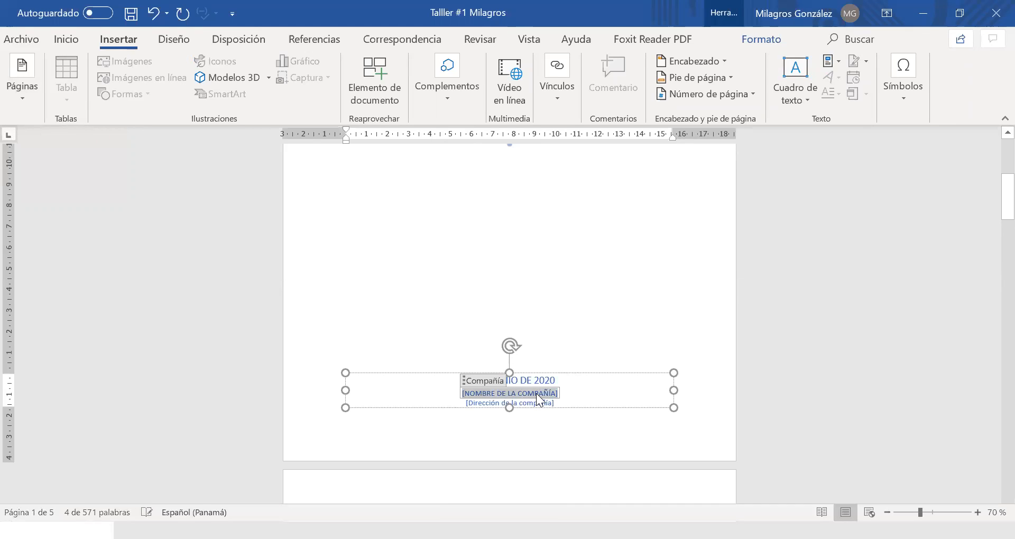
pyautogui.write('FG')
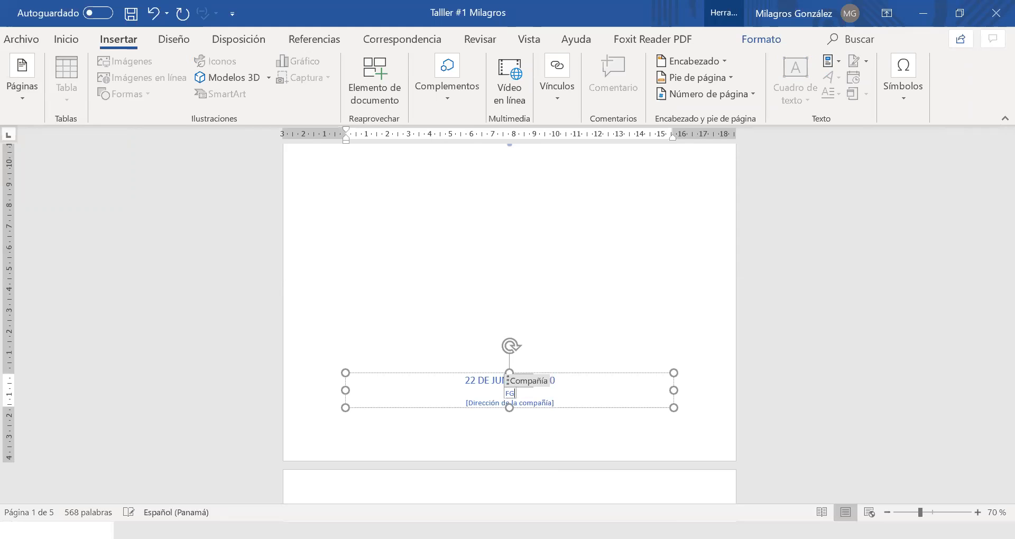
pyautogui.write('LG')
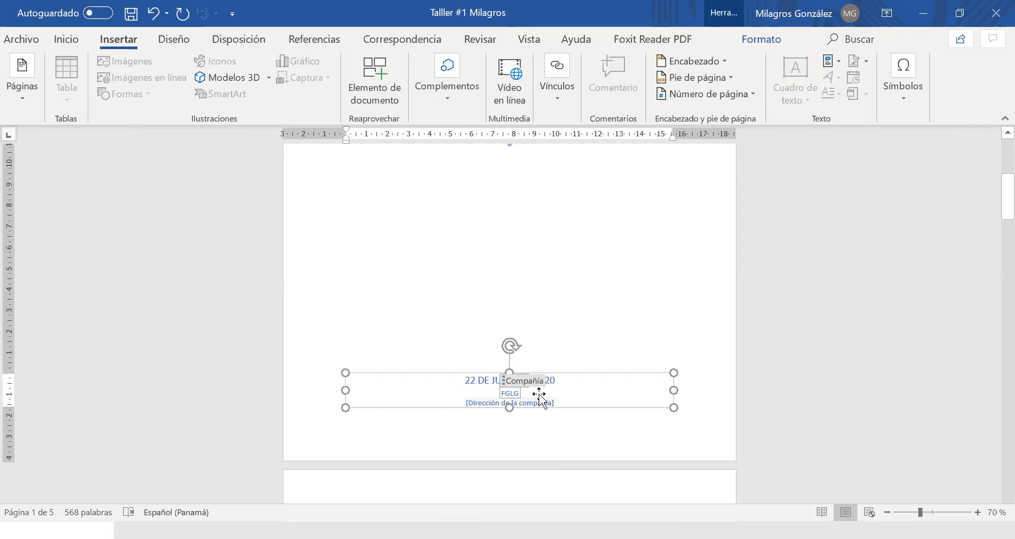
pyautogui.click(546, 402)
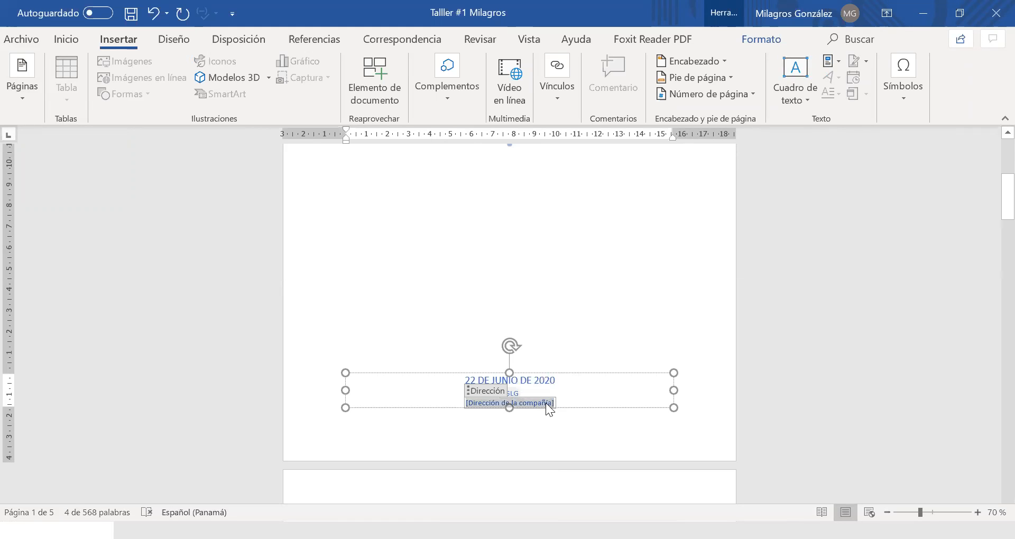
pyautogui.write('Pa')
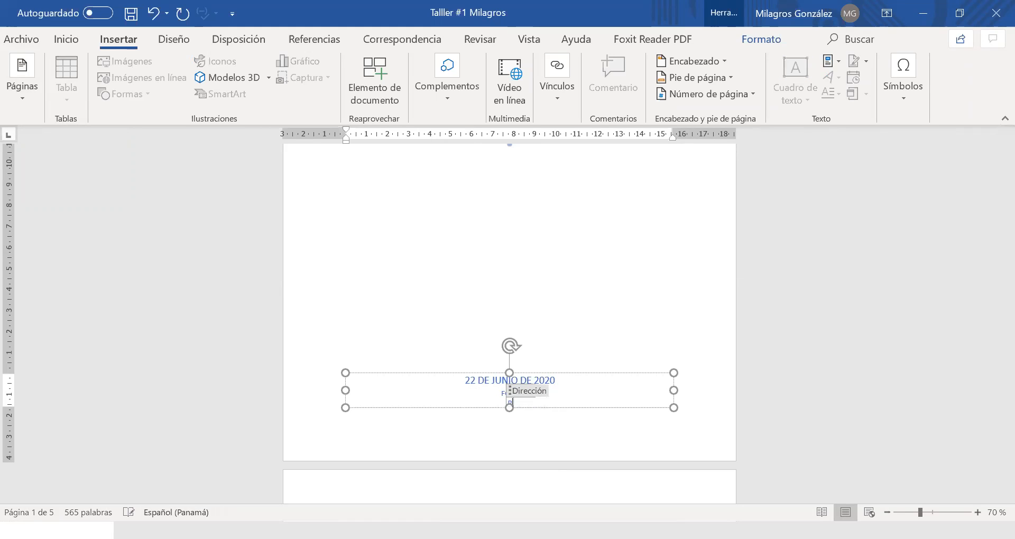
pyautogui.write('namá')
pyautogui.click(689, 331)
# Step: Review the completed cover page, the blank page after it and the start of the body text
pyautogui.scroll(5, 652, 350)
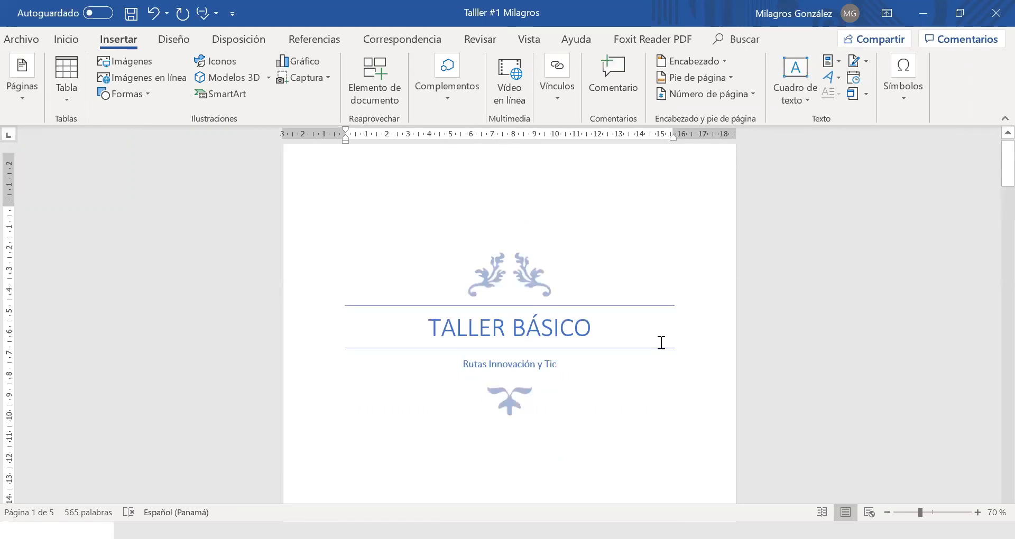
pyautogui.scroll(-5, 659, 346)
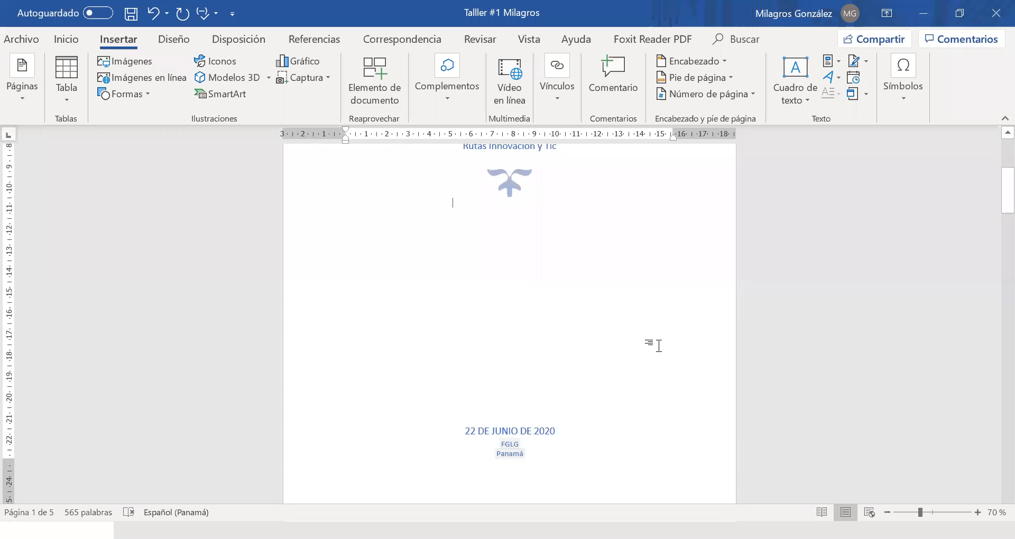
pyautogui.scroll(-4, 661, 346)
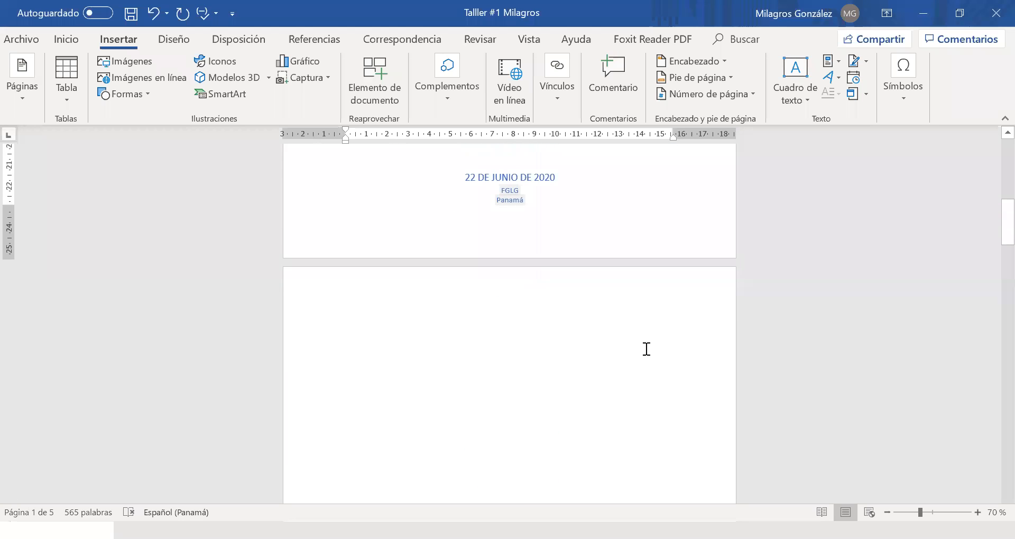
pyautogui.scroll(-8, 639, 356)
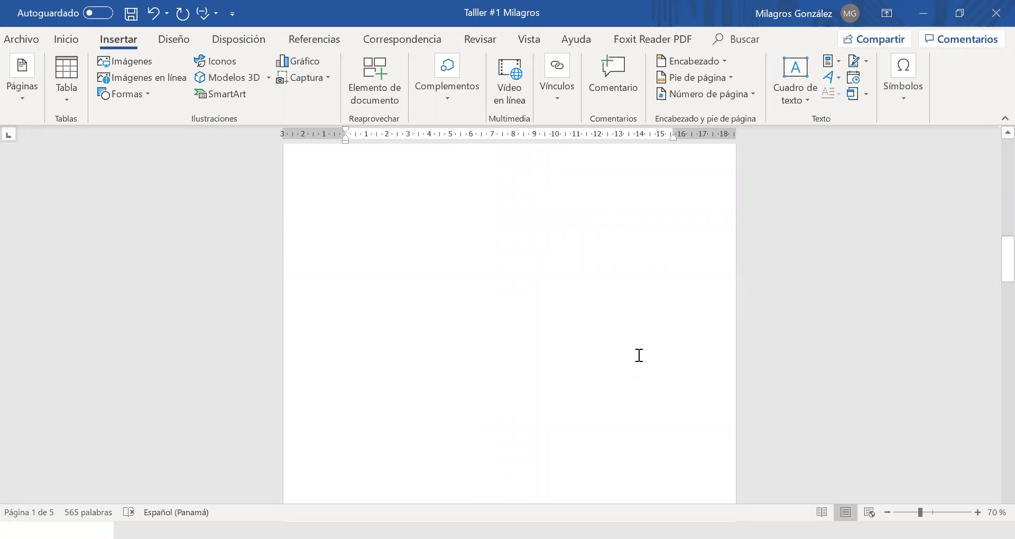
pyautogui.scroll(-8, 639, 355)
pyautogui.scroll(4, 641, 355)
pyautogui.scroll(-4, 643, 356)
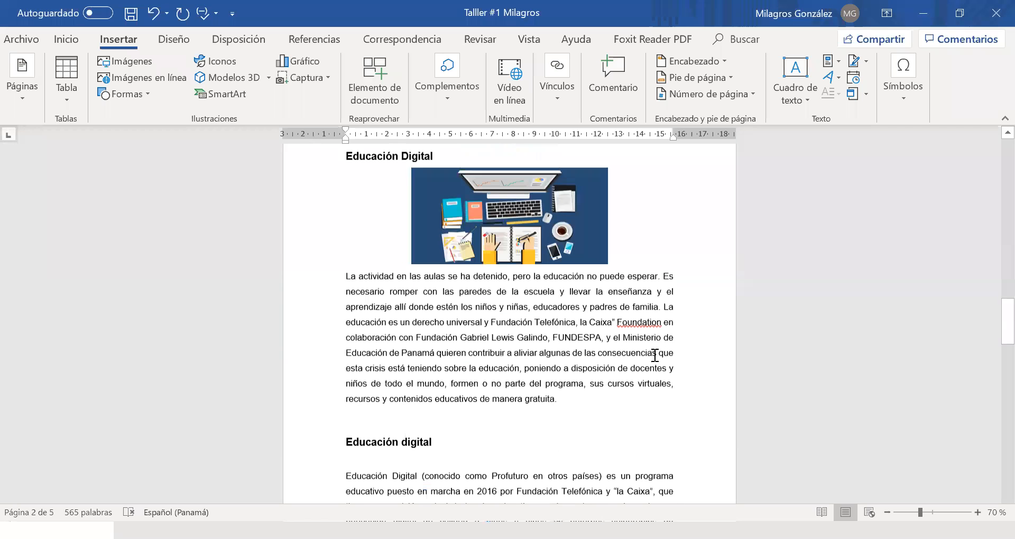
pyautogui.scroll(12, 590, 392)
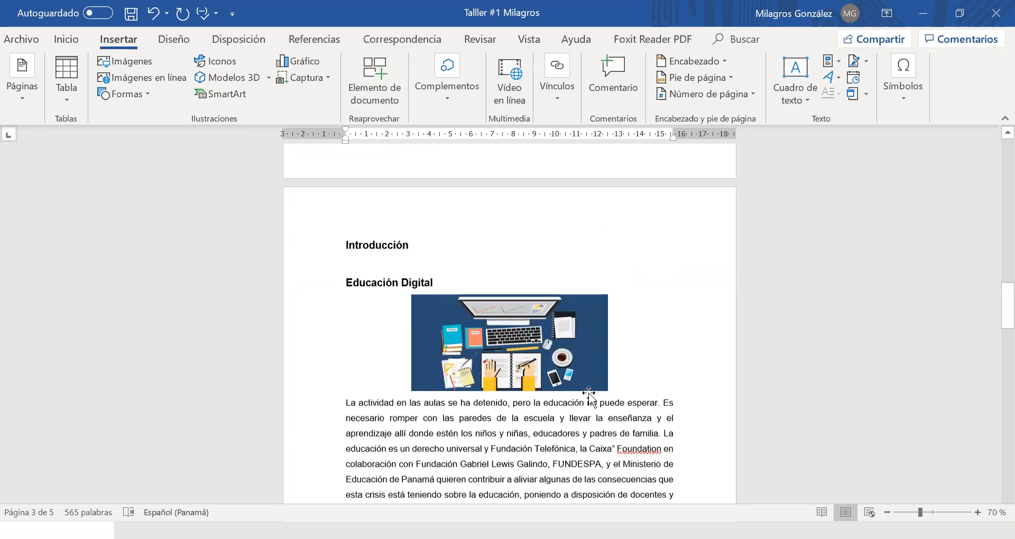
pyautogui.scroll(5, 606, 386)
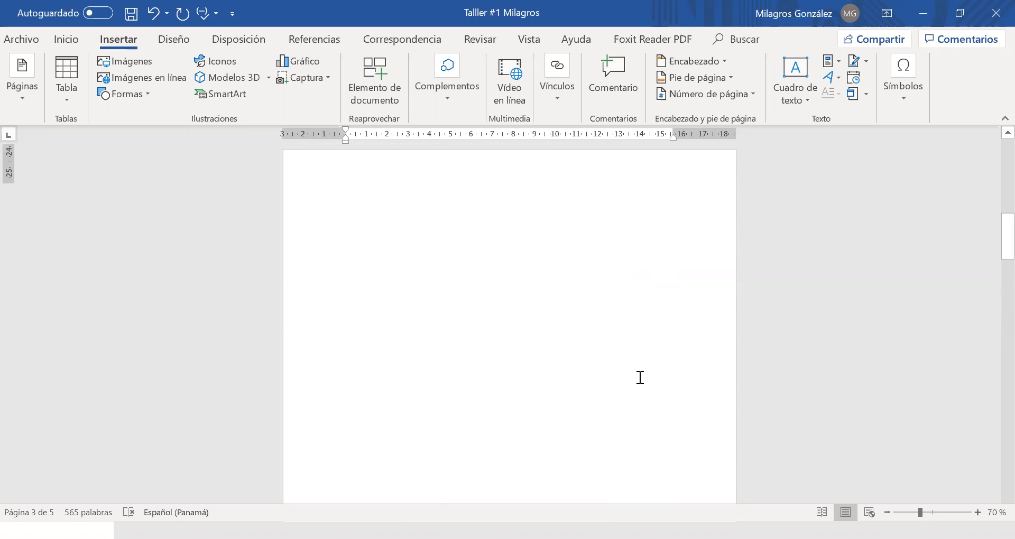
# Step: Insert the built-in Tabla automática 2 table of contents on the blank page after the cover
pyautogui.click(415, 330)
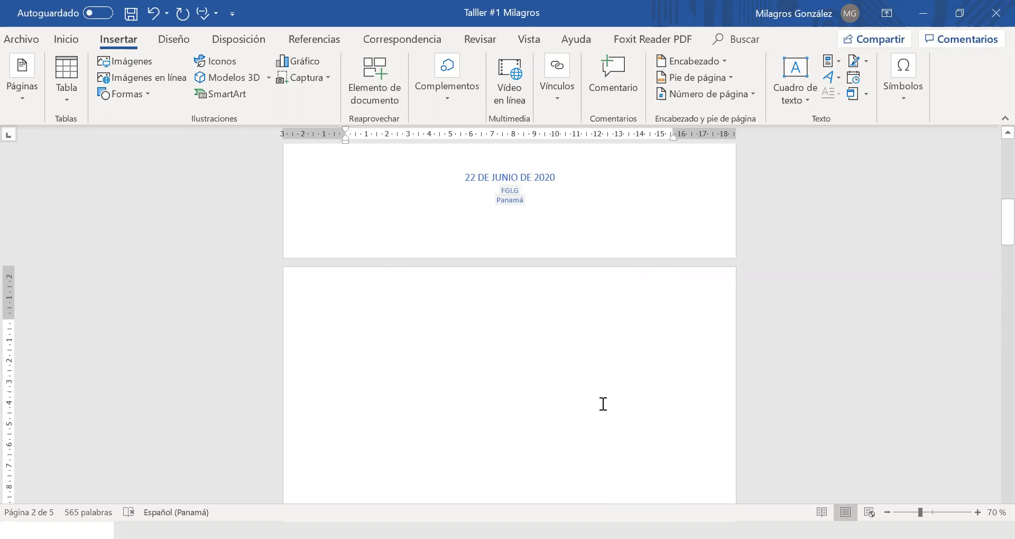
pyautogui.click(309, 40)
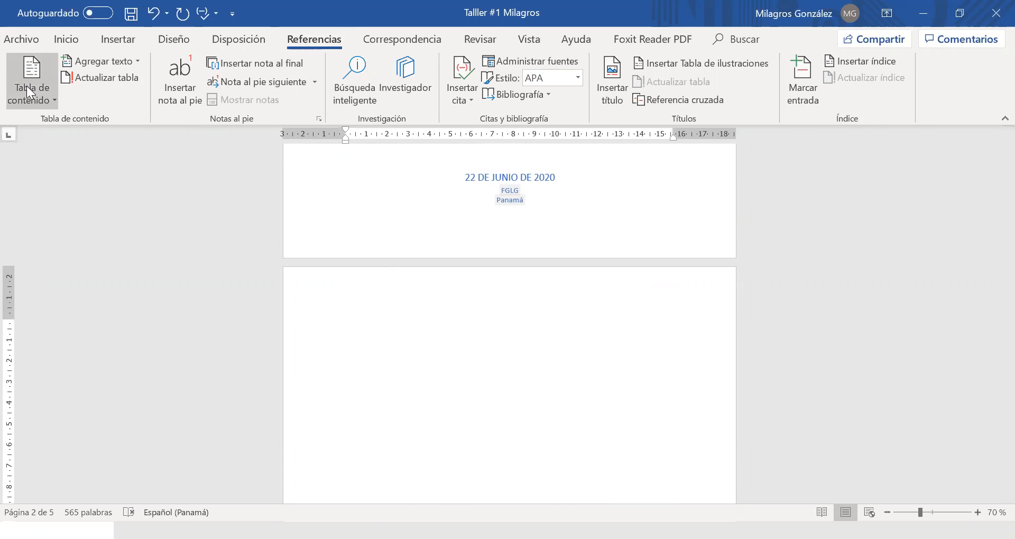
pyautogui.click(51, 98)
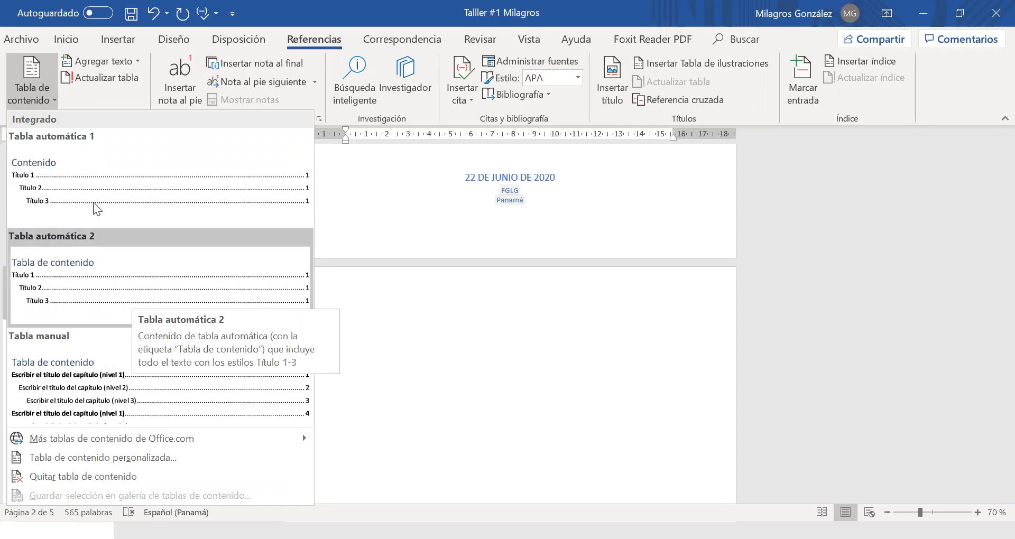
pyautogui.click(87, 280)
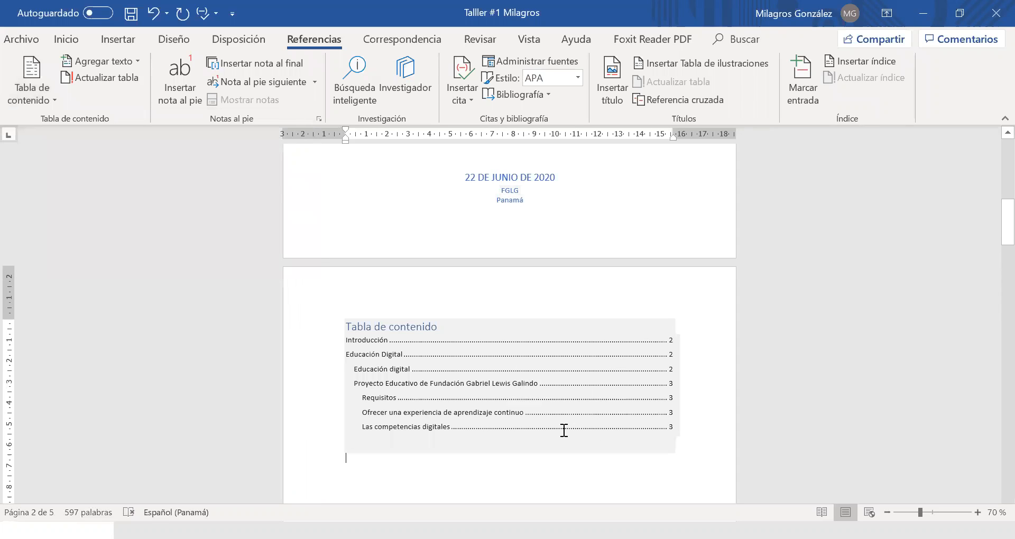
# Step: Delete the surplus blank lines above the "Introducción" heading so it starts at the top of its page
pyautogui.scroll(-1, 564, 431)
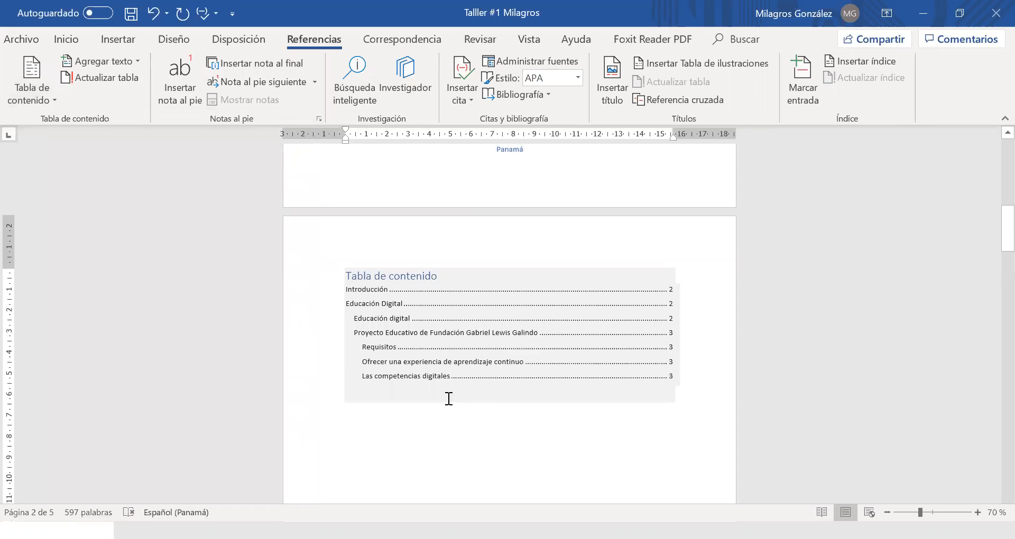
pyautogui.scroll(-1, 442, 410)
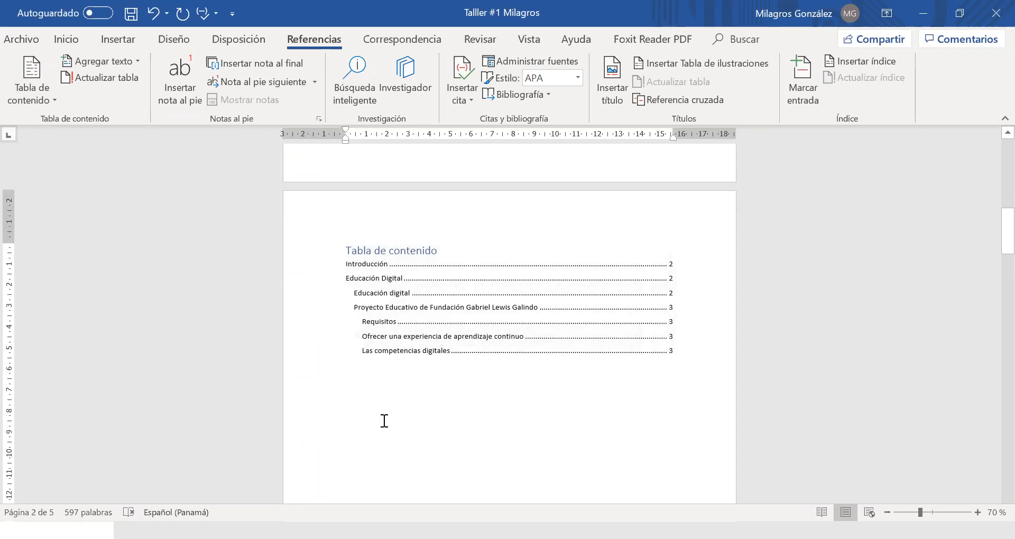
pyautogui.scroll(-1, 384, 420)
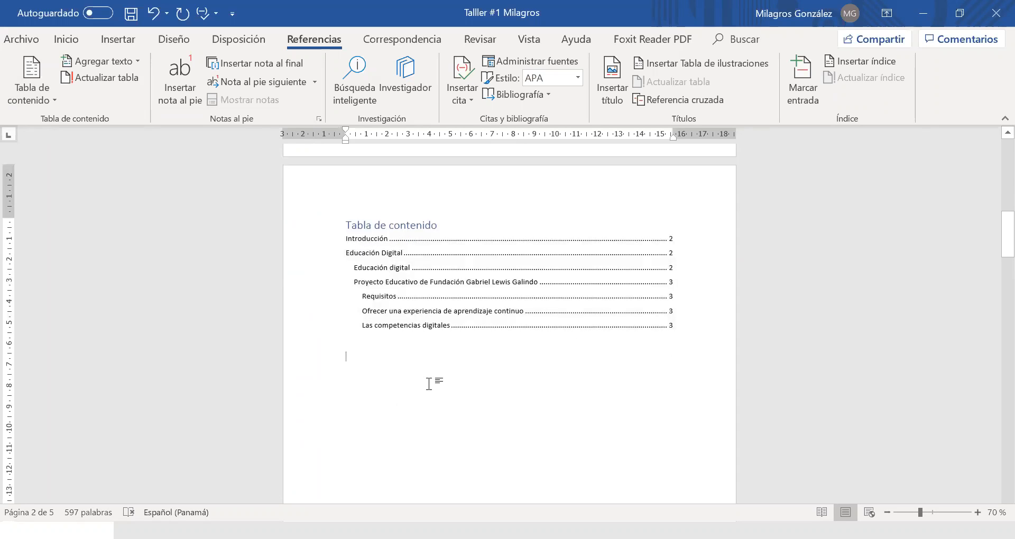
pyautogui.scroll(-1, 442, 408)
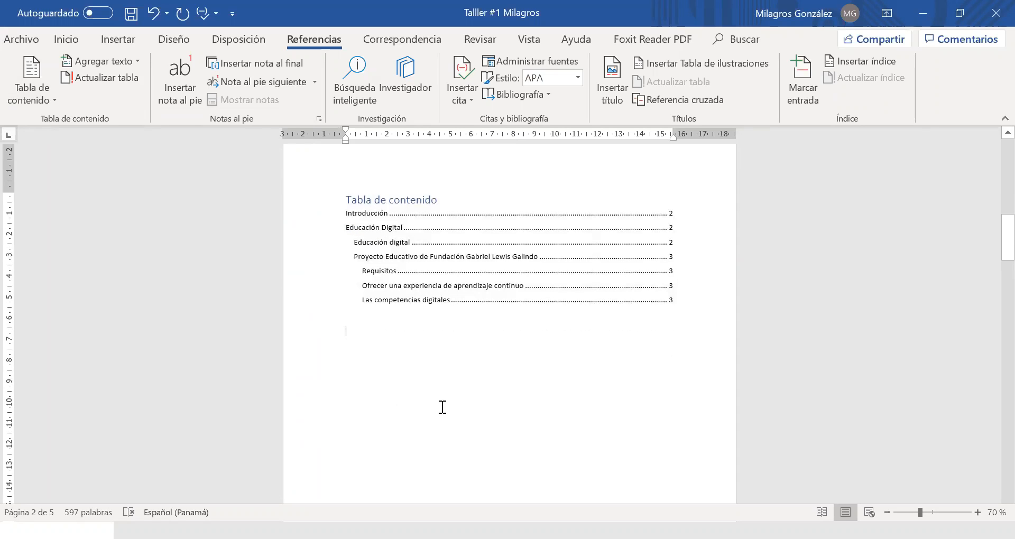
pyautogui.scroll(-19, 443, 407)
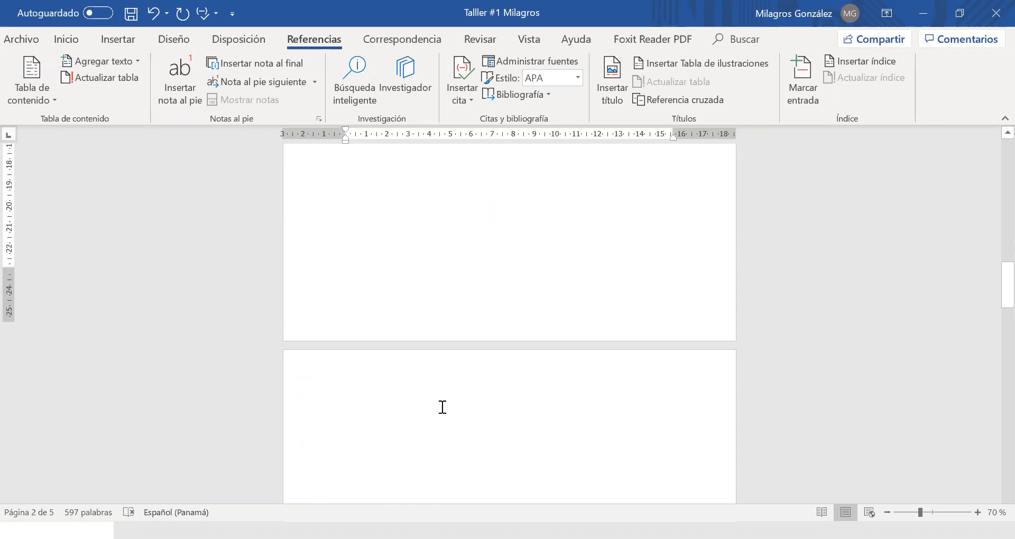
pyautogui.scroll(-1, 395, 424)
pyautogui.click(358, 416)
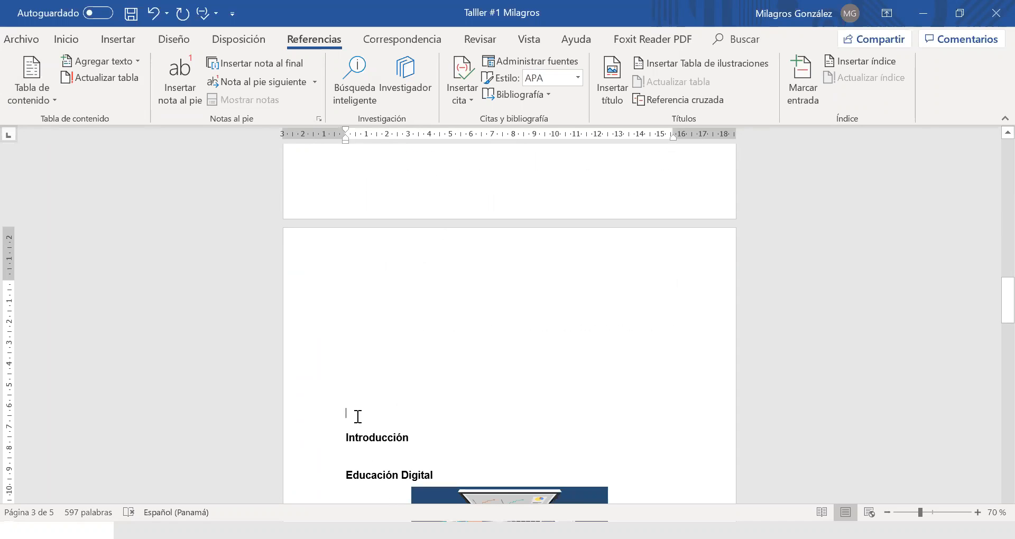
pyautogui.press('BackSpace')
pyautogui.press('BackSpace')
pyautogui.press('BackSpace')
pyautogui.press('BackSpace')
pyautogui.press('BackSpace')
pyautogui.press('BackSpace')
pyautogui.press('BackSpace')
pyautogui.press('BackSpace')
pyautogui.press('BackSpace')
pyautogui.press('BackSpace')
pyautogui.press('BackSpace')
pyautogui.press('BackSpace')
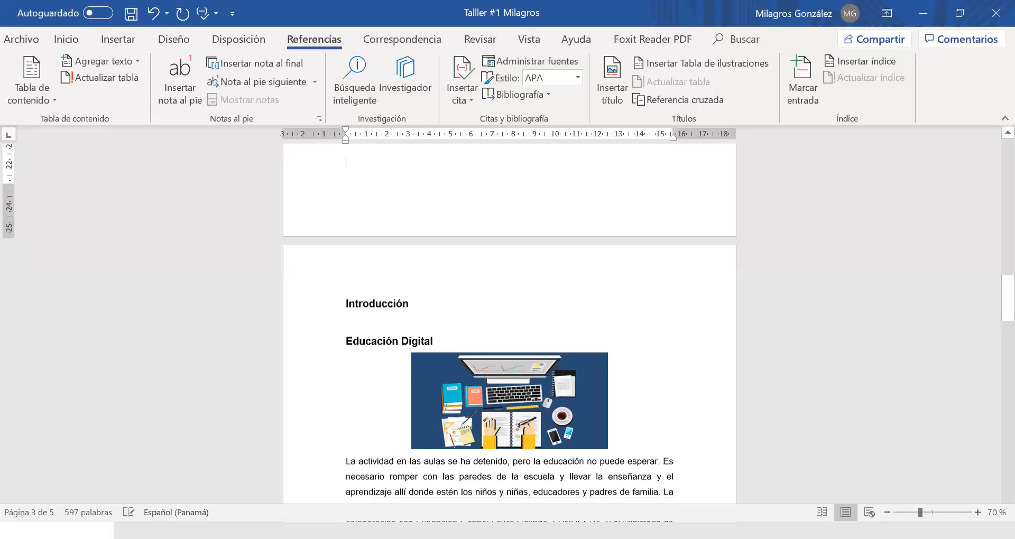
# Step: Look through the body text from "Introducción" to "Requisitos" for a paragraph to cite
pyautogui.scroll(-2, 463, 314)
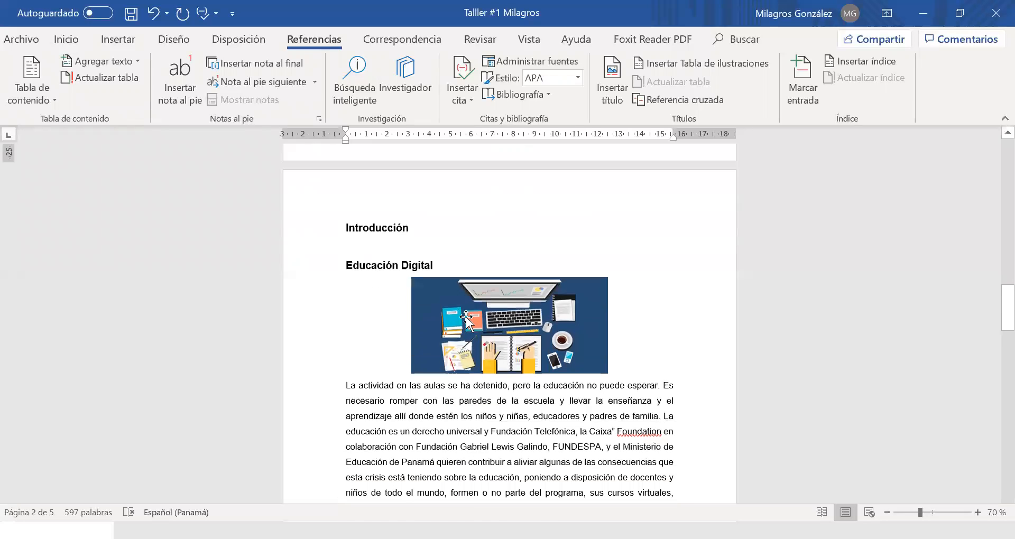
pyautogui.scroll(-5, 466, 319)
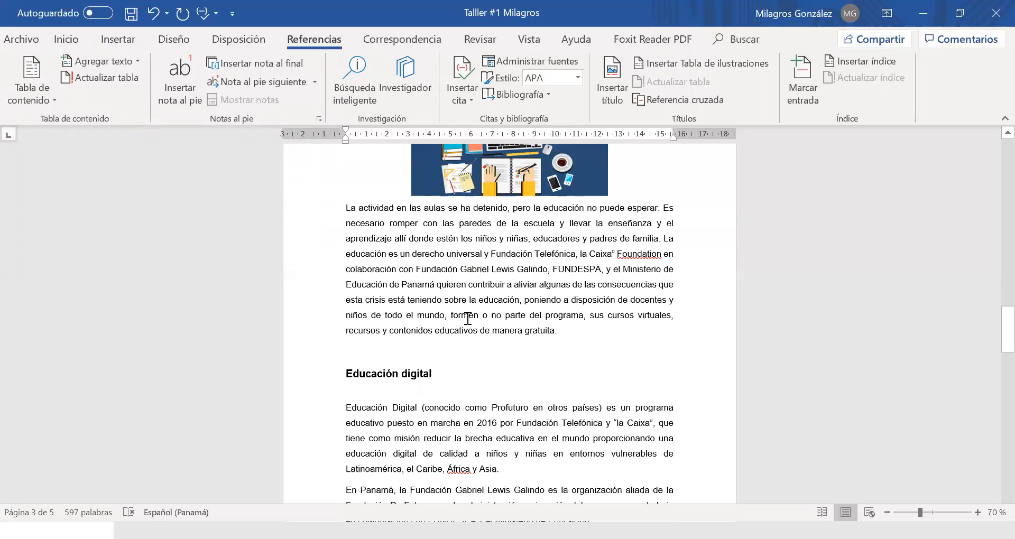
pyautogui.scroll(-2, 467, 319)
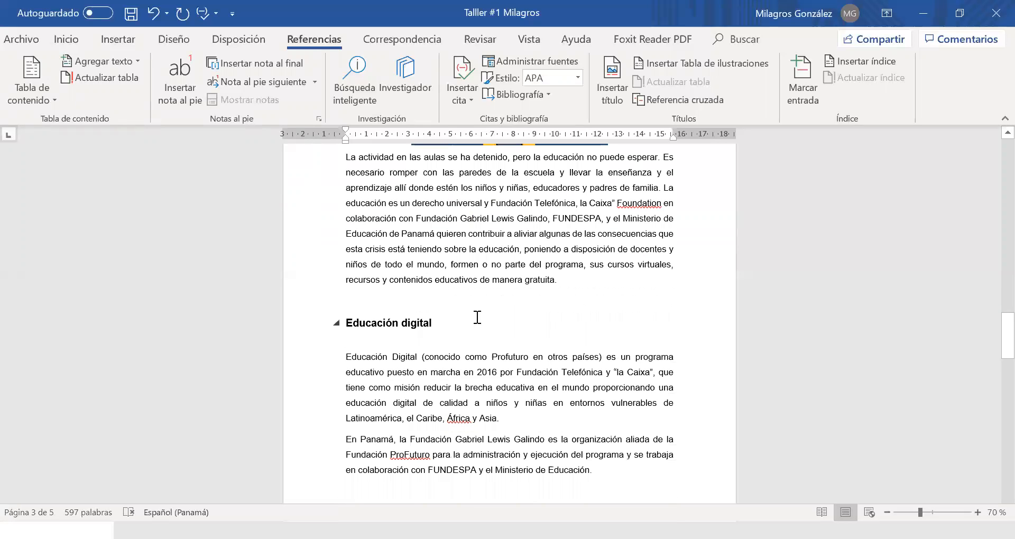
pyautogui.scroll(-1, 574, 325)
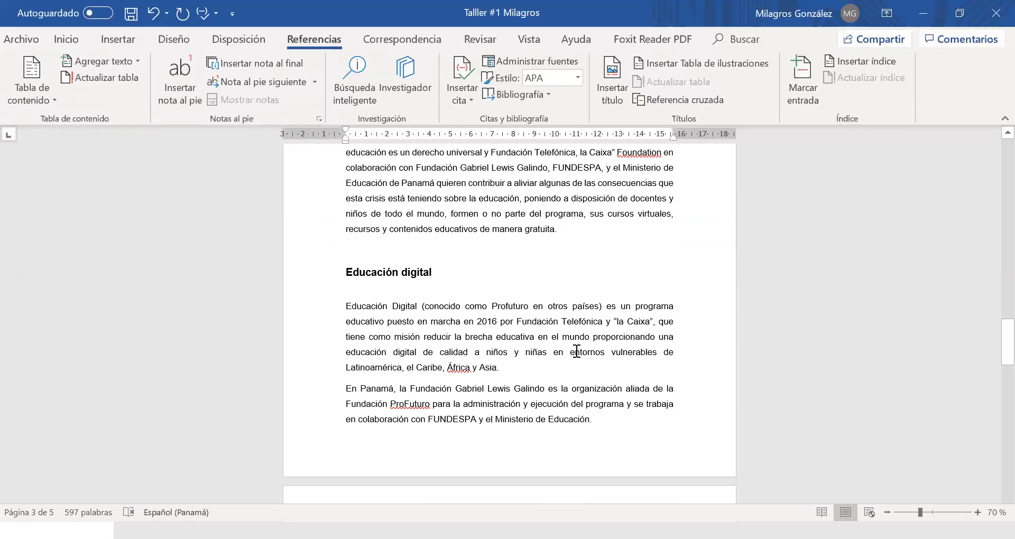
pyautogui.scroll(-2, 564, 400)
pyautogui.scroll(-3, 564, 400)
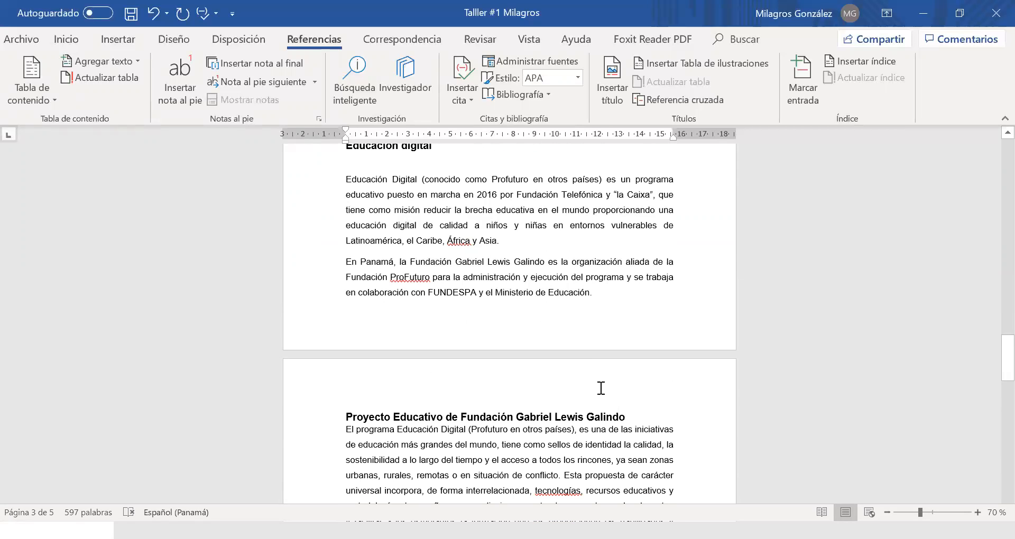
pyautogui.scroll(-3, 601, 388)
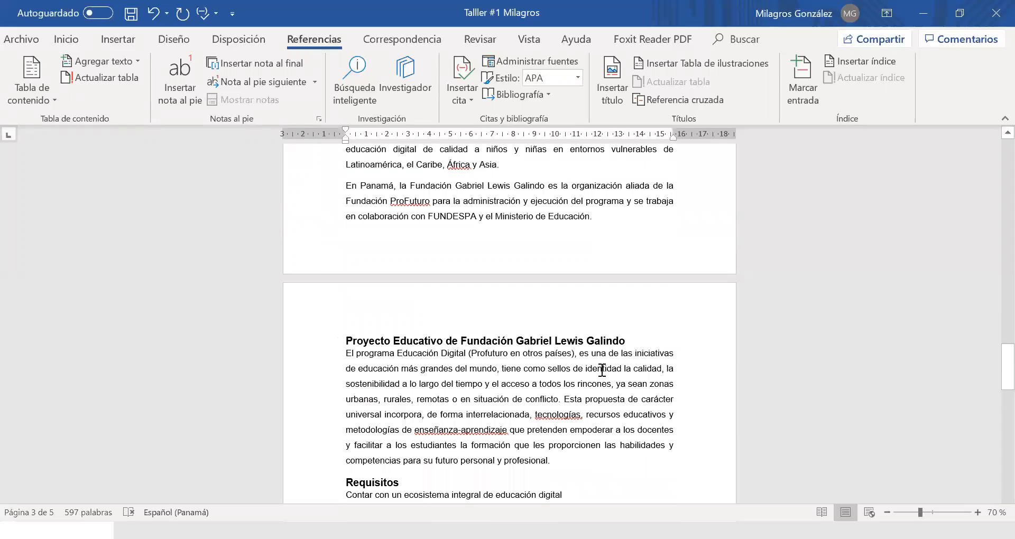
pyautogui.scroll(-2, 602, 370)
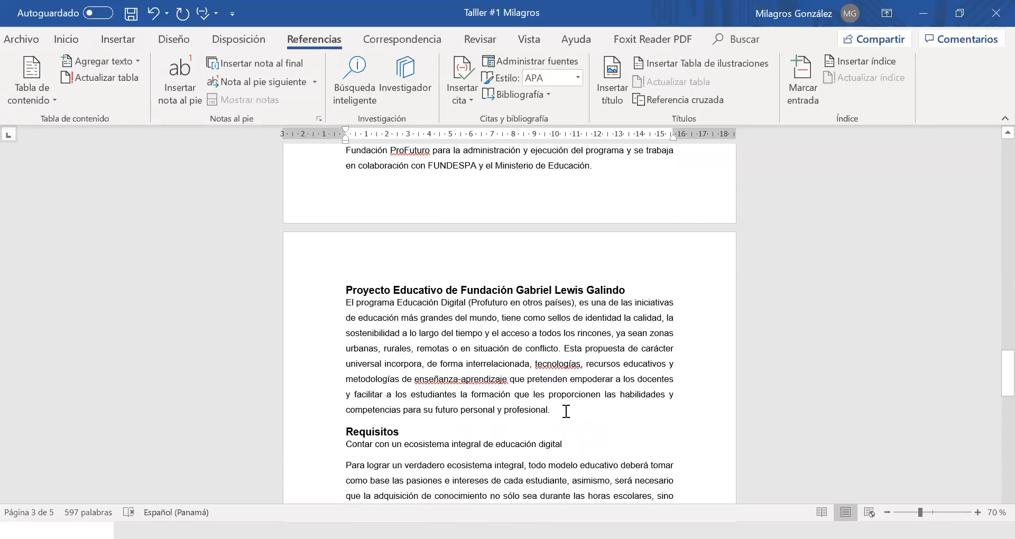
pyautogui.scroll(-1, 565, 412)
pyautogui.scroll(3, 566, 411)
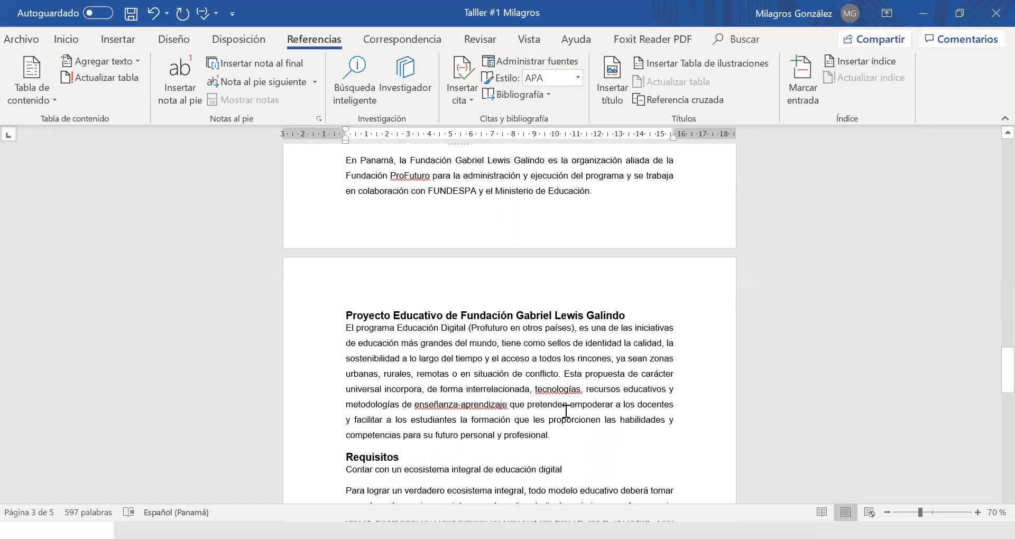
pyautogui.scroll(7, 566, 411)
pyautogui.scroll(-6, 569, 405)
pyautogui.scroll(-2, 568, 405)
pyautogui.click(566, 432)
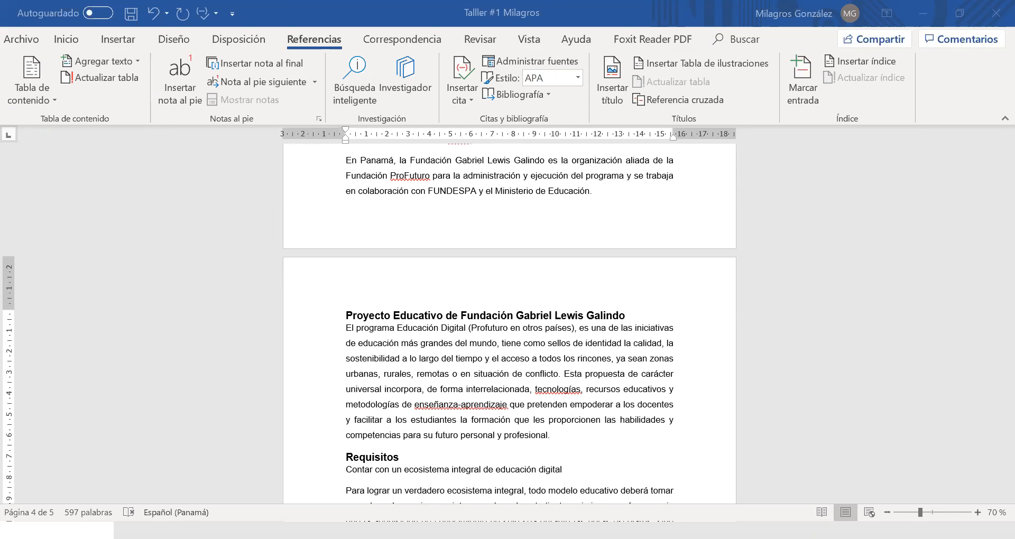
pyautogui.scroll(-1, 553, 423)
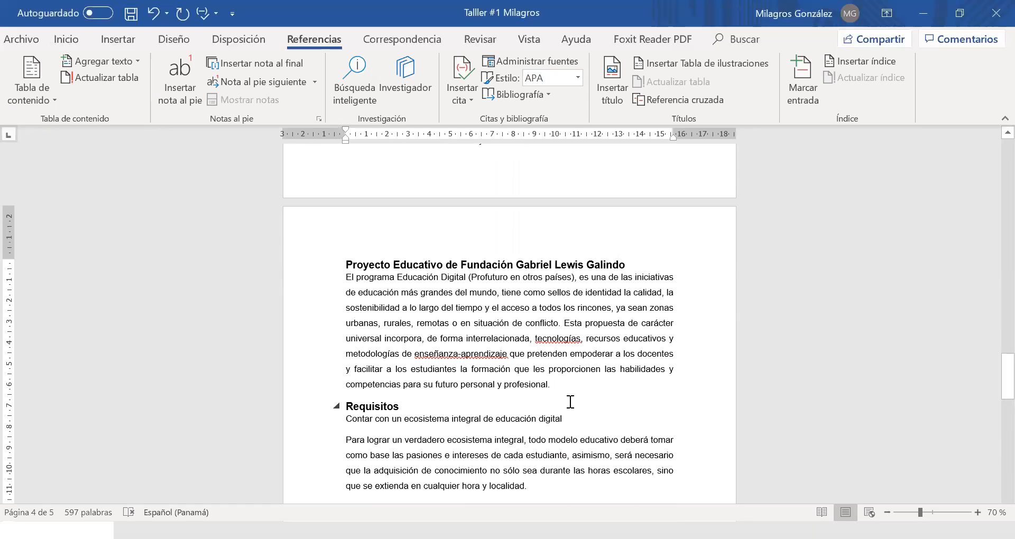
pyautogui.click(464, 98)
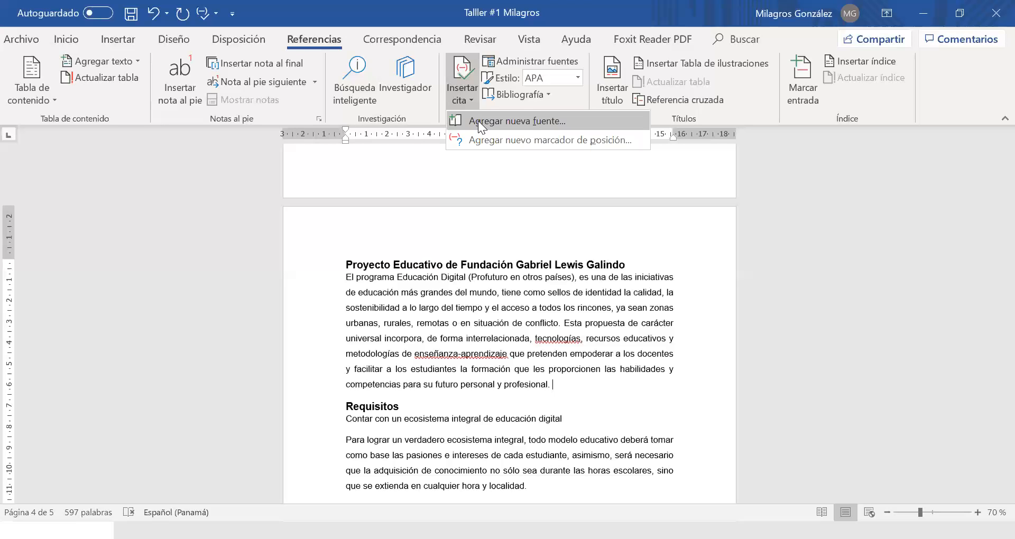
pyautogui.click(478, 120)
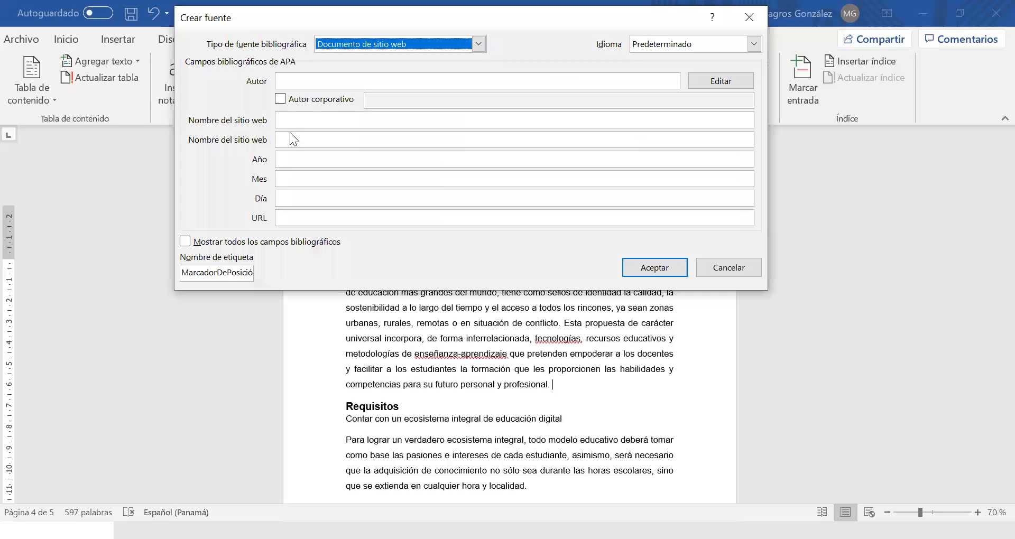
pyautogui.click(307, 222)
pyautogui.rightClick(324, 222)
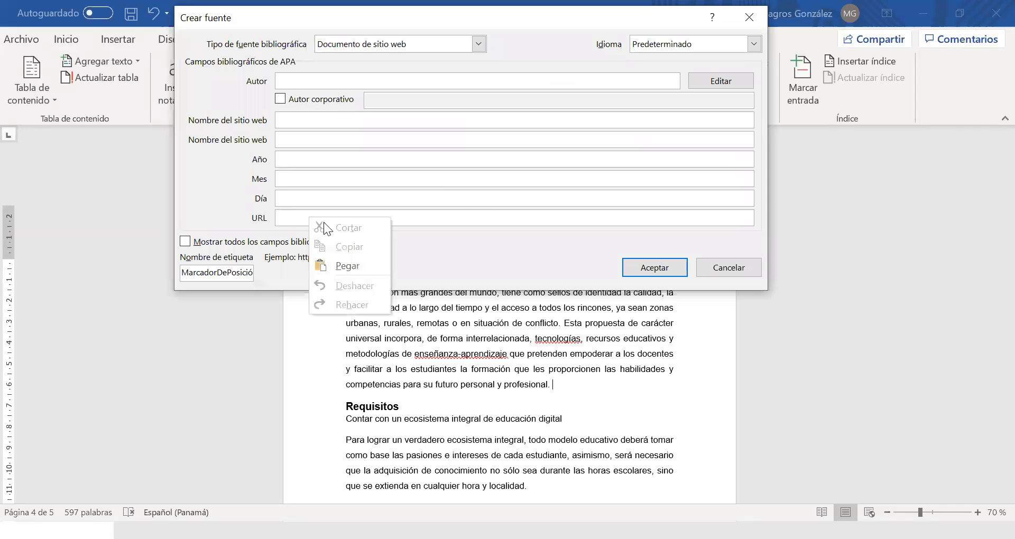
pyautogui.click(340, 265)
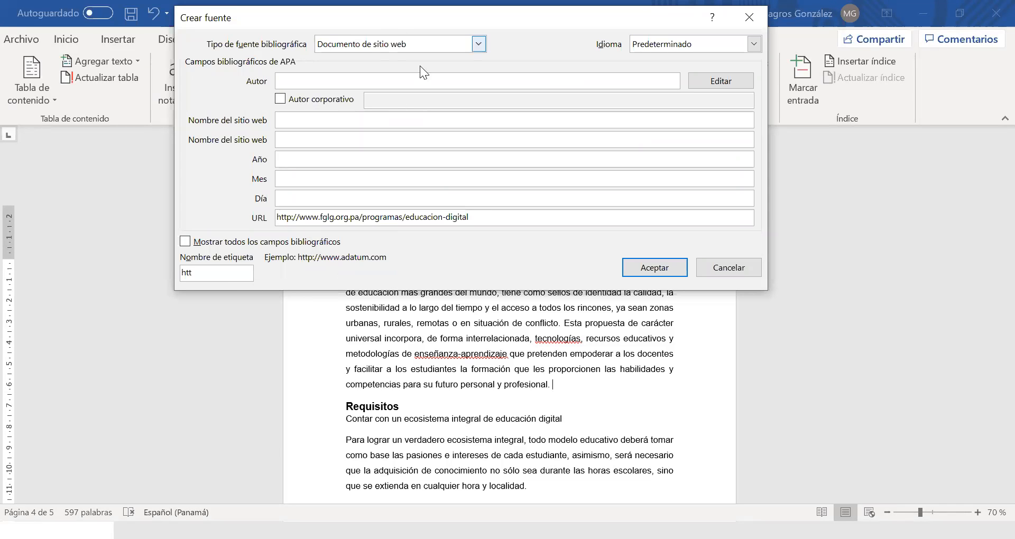
# Step: Give the source the website name FGLG, year 2020, month 6 and day 22, and insert its citation
pyautogui.click(308, 119)
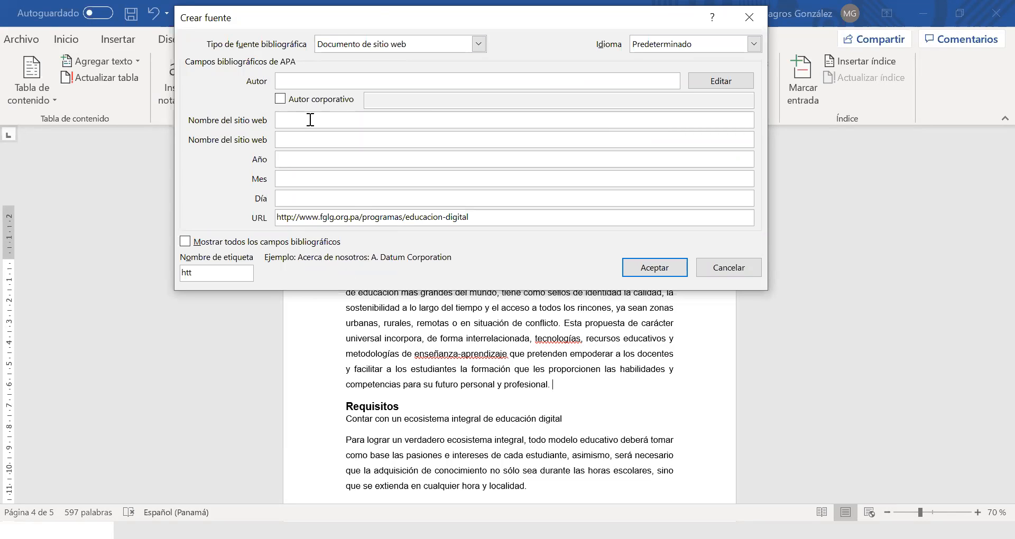
pyautogui.write('F')
pyautogui.write('un')
pyautogui.press('BackSpace')
pyautogui.press('BackSpace')
pyautogui.write('GLG')
pyautogui.click(296, 153)
pyautogui.write('2020')
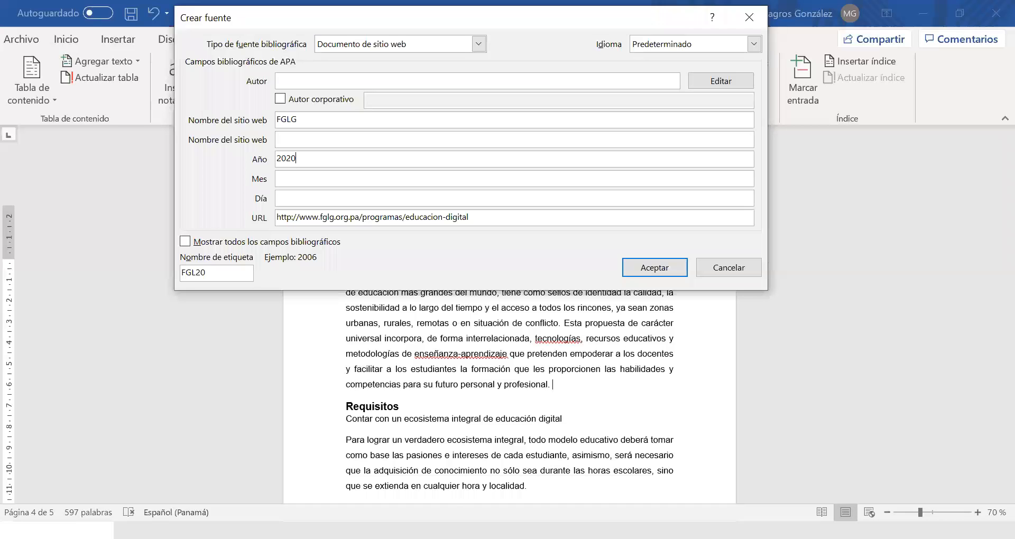
pyautogui.click(303, 186)
pyautogui.write('6')
pyautogui.click(297, 195)
pyautogui.write('22')
pyautogui.click(656, 268)
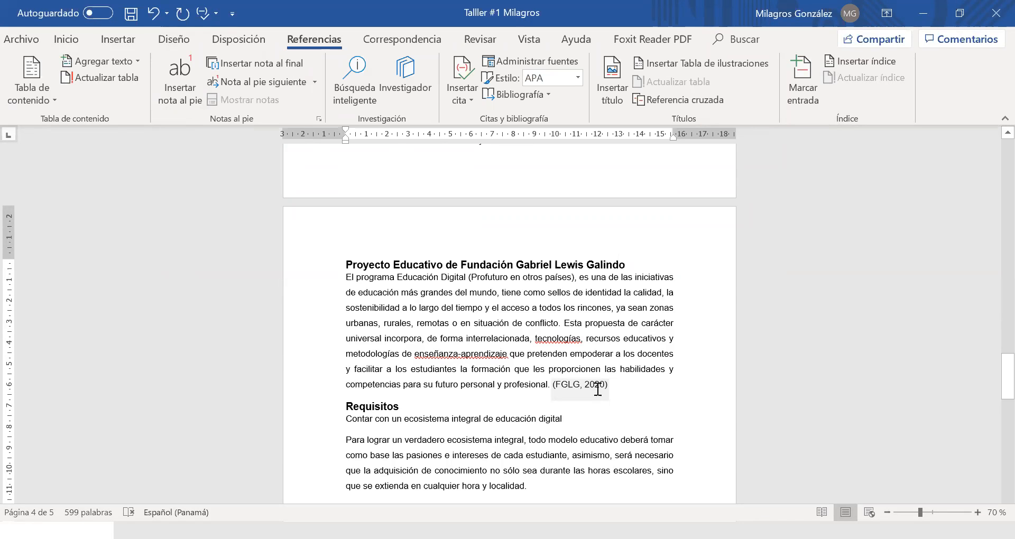
pyautogui.scroll(-5, 598, 390)
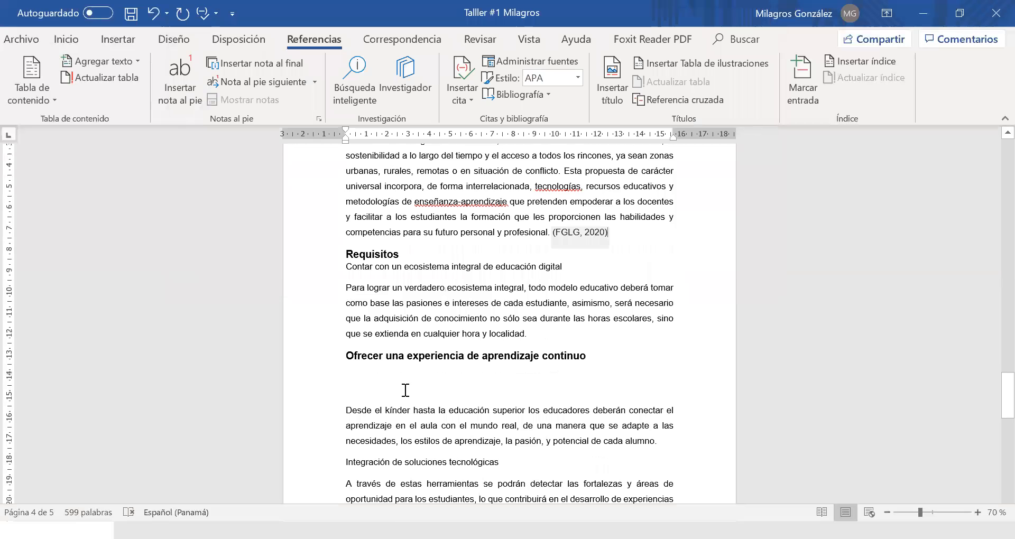
pyautogui.scroll(-7, 406, 390)
pyautogui.scroll(-6, 475, 329)
pyautogui.click(499, 400)
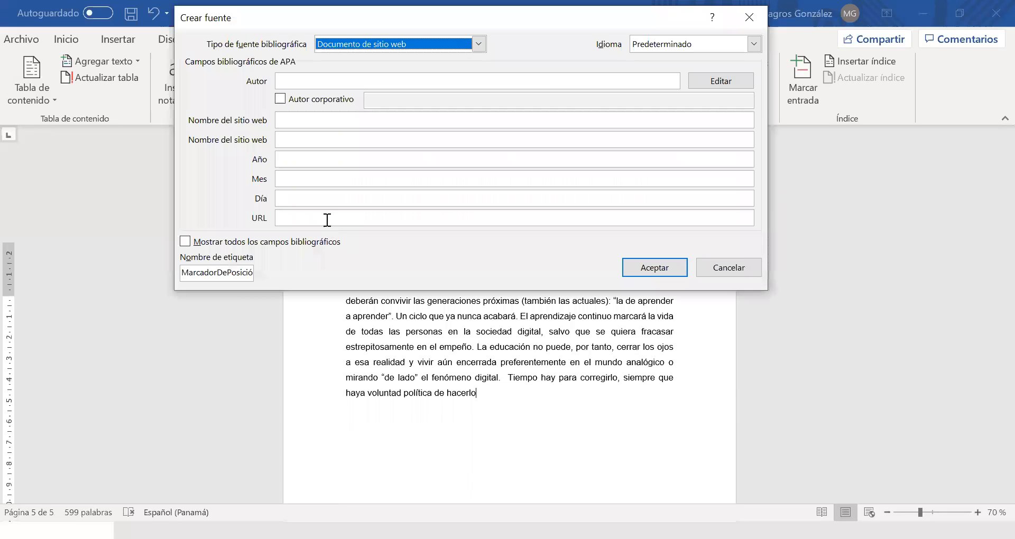
pyautogui.click(328, 220)
pyautogui.rightClick(328, 220)
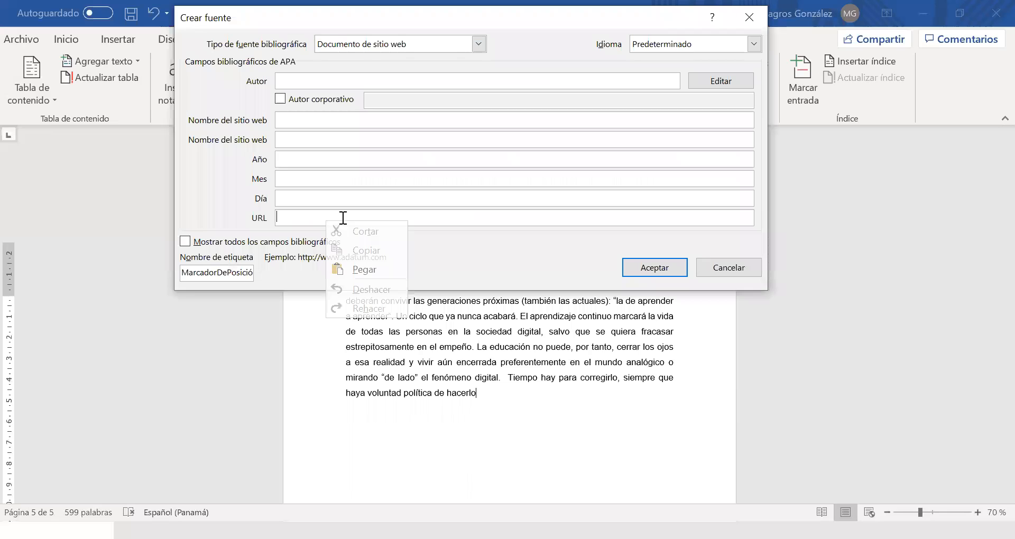
pyautogui.click(365, 269)
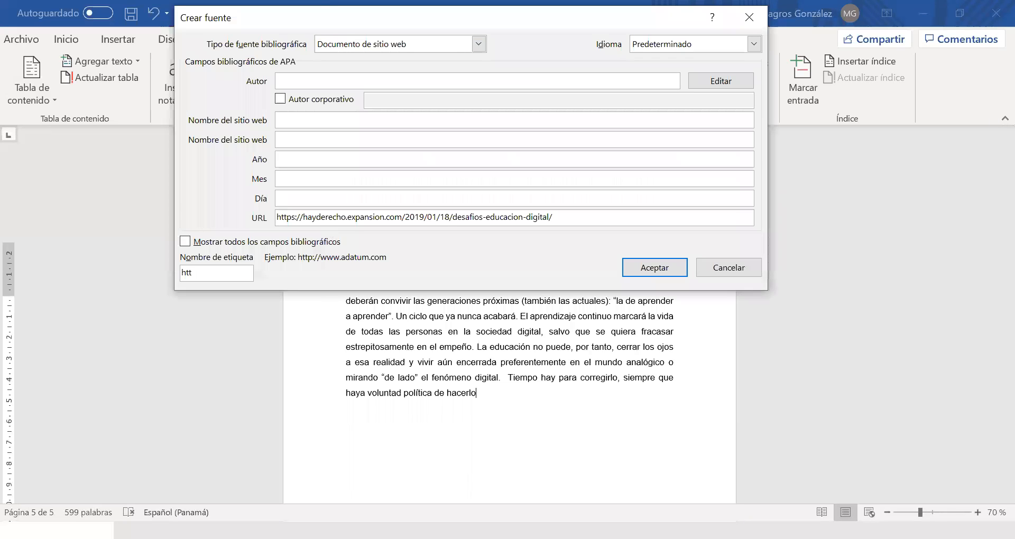
# Step: Get the author's full name from another window and paste it as the author of the source
pyautogui.hotkey('alt', 'Tab')
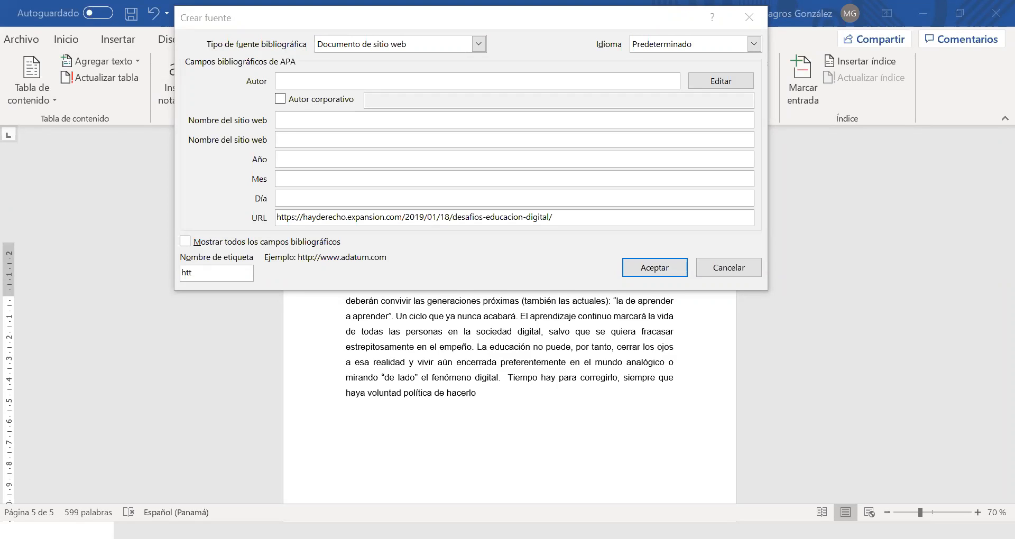
pyautogui.click(302, 81)
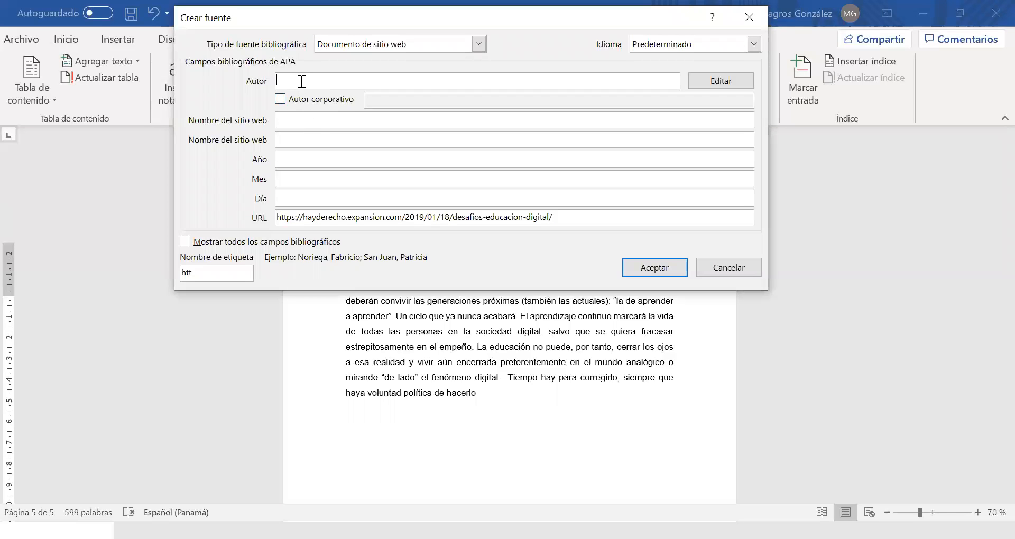
pyautogui.rightClick(301, 80)
pyautogui.click(341, 131)
# Step: Copy the domain hayderecho.expansion.com out of the source's URL into the first website name field
pyautogui.moveTo(402, 216); pyautogui.dragTo(302, 219)
pyautogui.rightClick(319, 219)
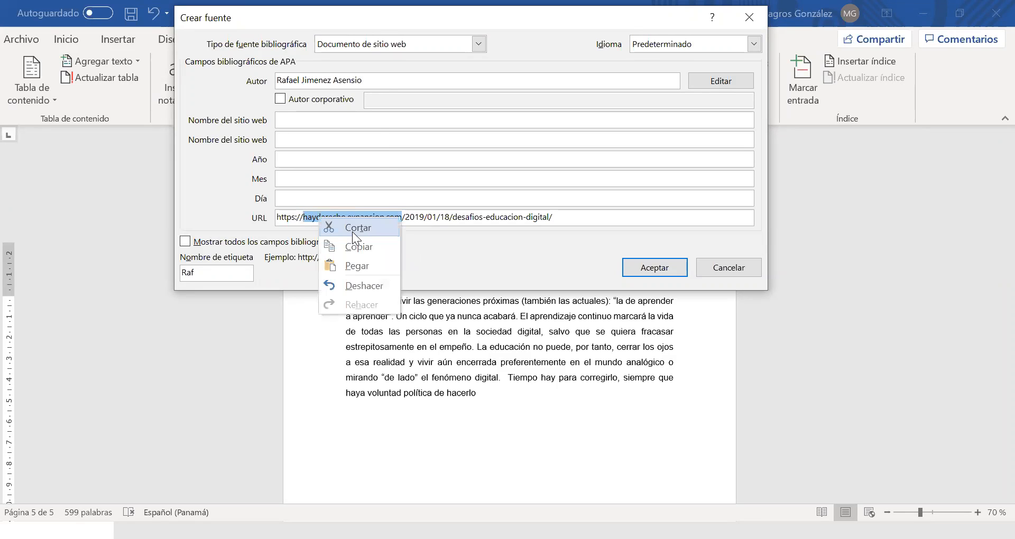
pyautogui.click(361, 247)
pyautogui.click(292, 118)
pyautogui.rightClick(293, 120)
pyautogui.click(330, 169)
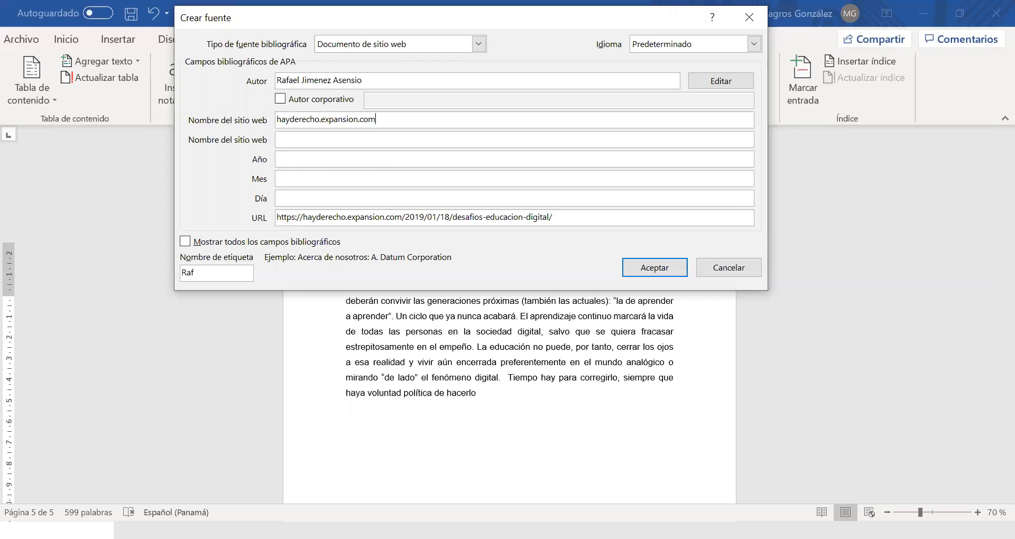
# Step: Date the source 2019, month enero, day 18, and insert its citation after the closing paragraph
pyautogui.hotkey('alt', 'Tab')
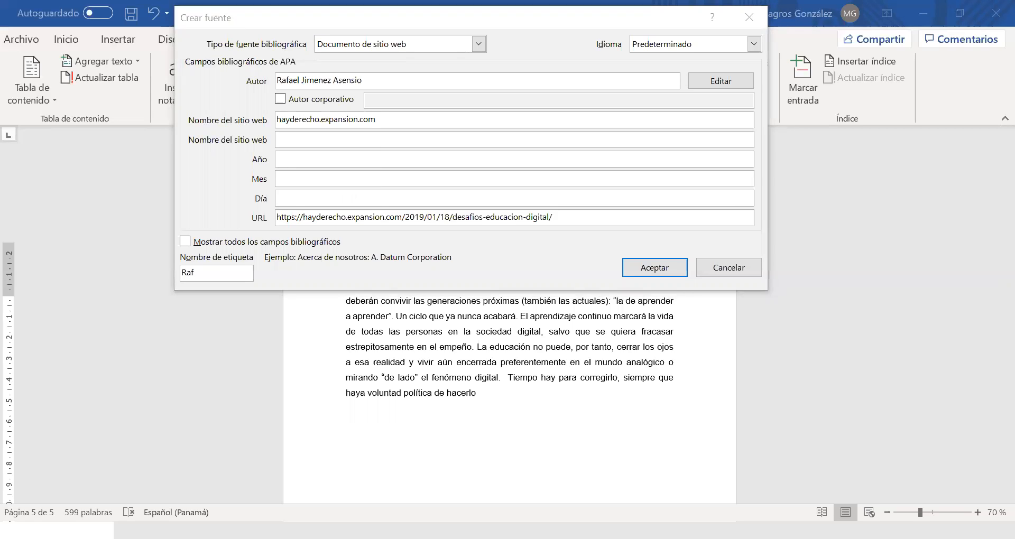
pyautogui.click(288, 159)
pyautogui.write('2019')
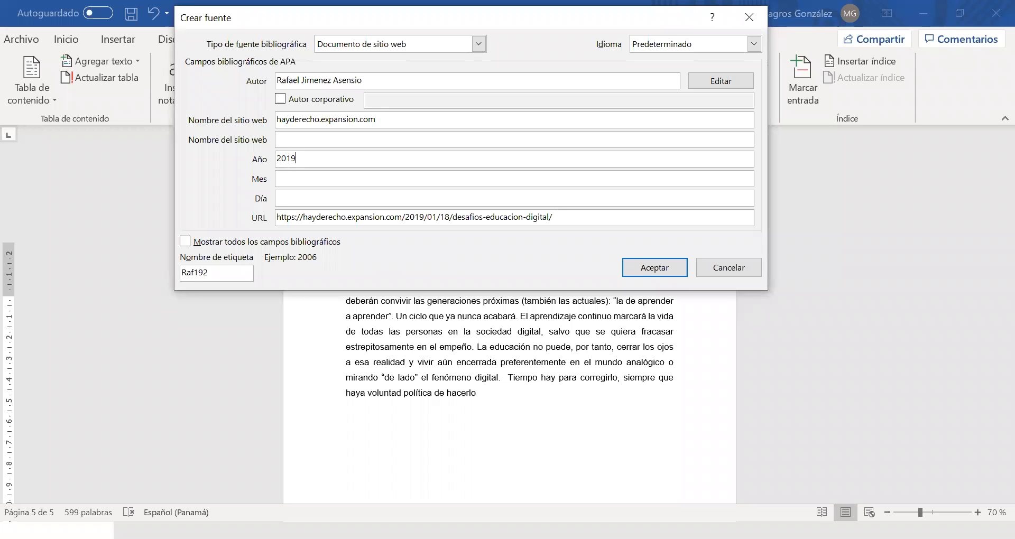
pyautogui.click(309, 177)
pyautogui.write('enero')
pyautogui.click(287, 194)
pyautogui.write('18')
pyautogui.click(653, 270)
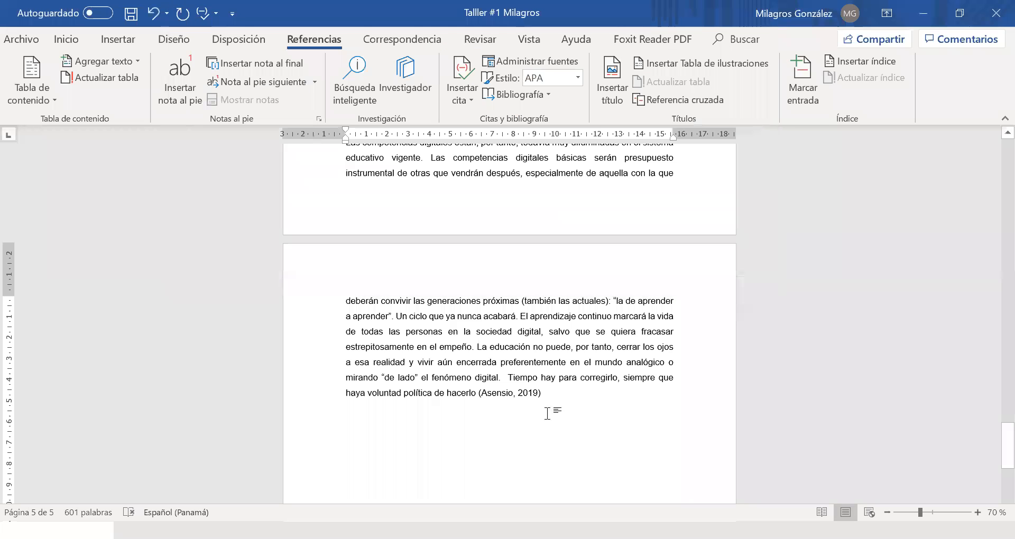
# Step: End the last paragraph with a period after the citation and add blank lines until a new page starts
pyautogui.scroll(-3, 560, 413)
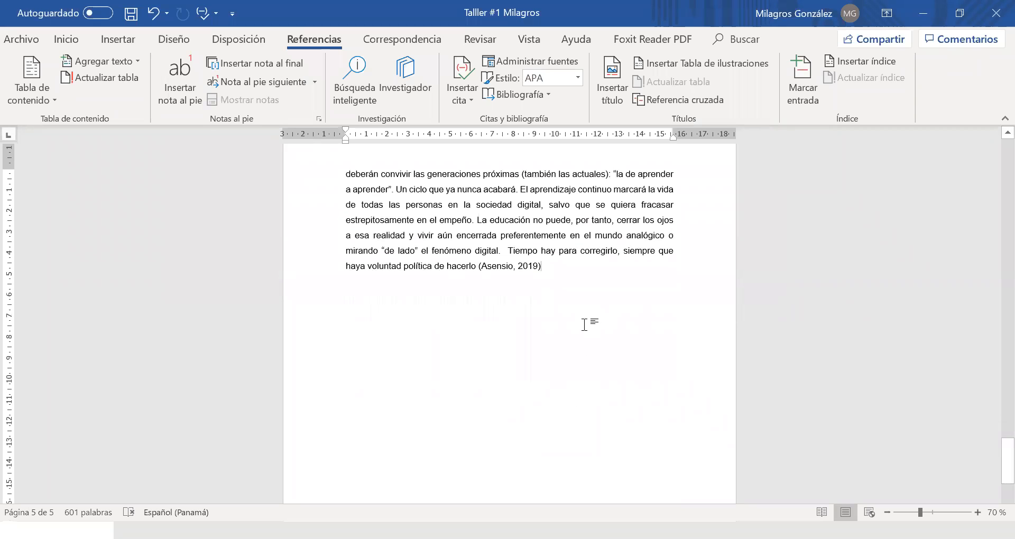
pyautogui.write('.')
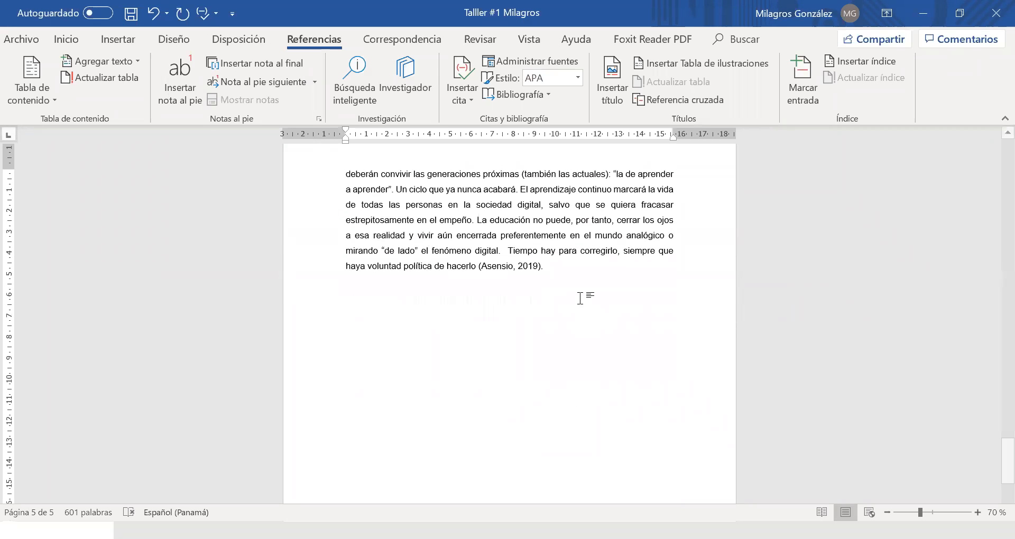
pyautogui.press('Return')
pyautogui.press('Return')
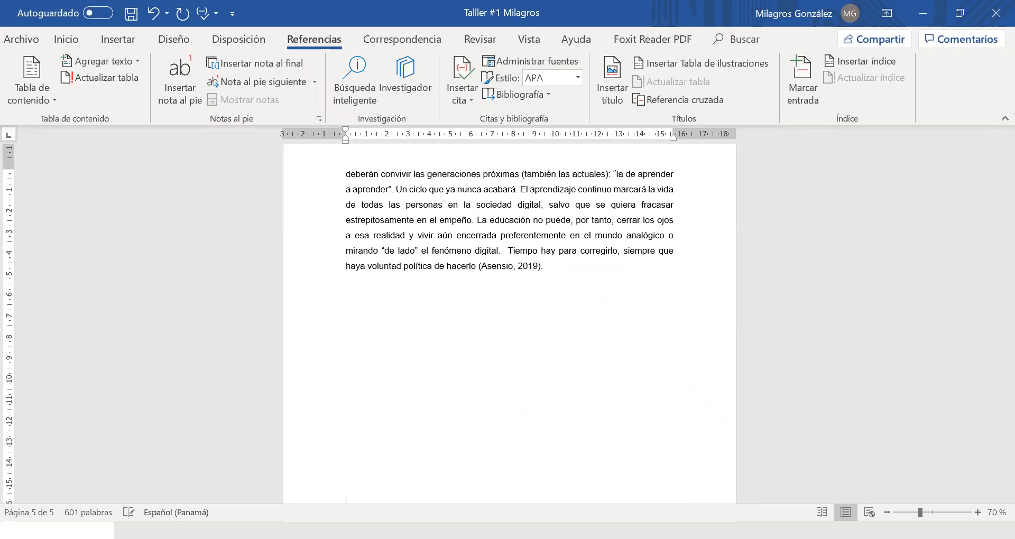
pyautogui.press('Return')
pyautogui.press('Return')
pyautogui.press('Return')
pyautogui.press('Return')
pyautogui.press('Return')
pyautogui.press('Return')
pyautogui.press('Return')
pyautogui.press('Return')
pyautogui.press('Return')
pyautogui.press('Return')
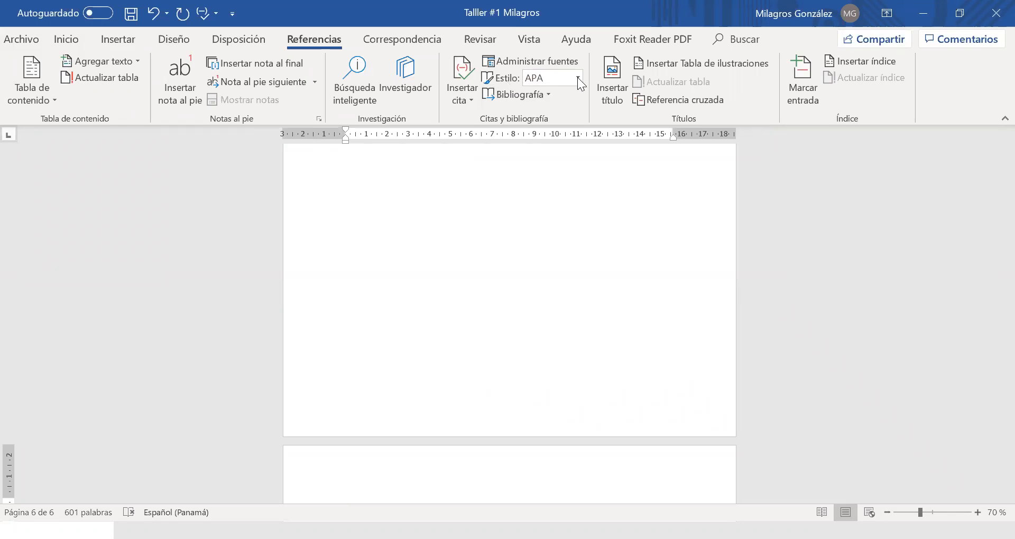
# Step: Insert the built-in Referencias bibliography on the new last page
pyautogui.click(550, 94)
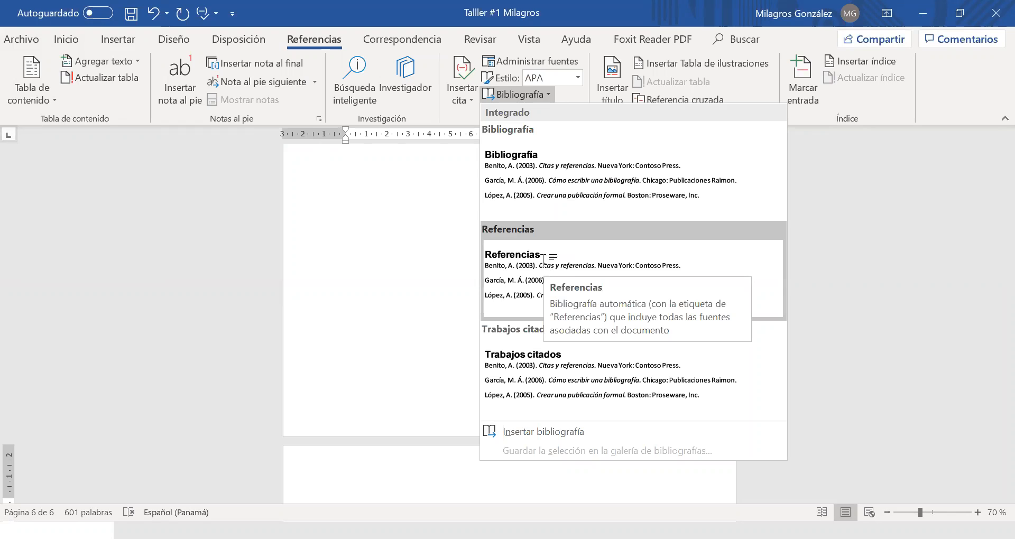
pyautogui.click(548, 258)
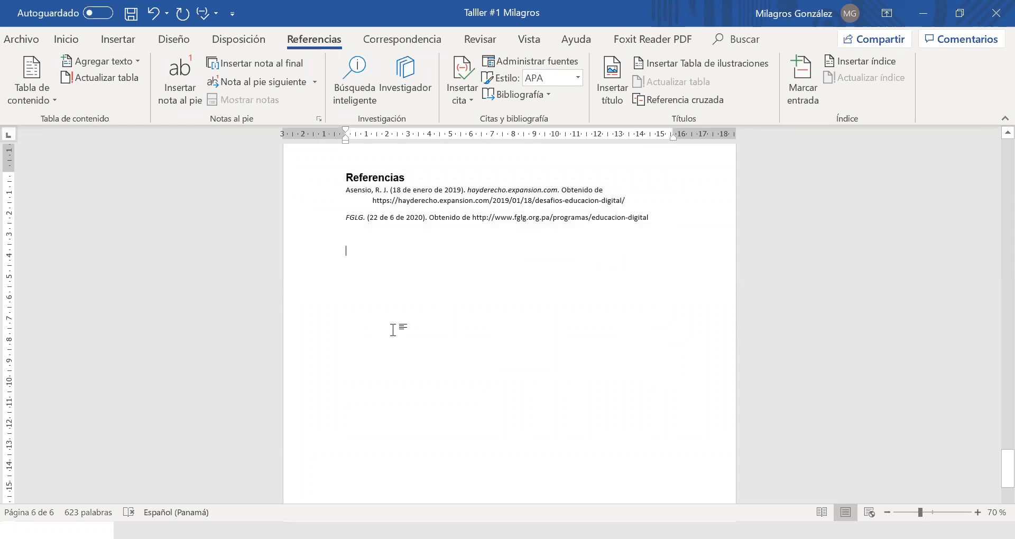
pyautogui.scroll(1, 393, 326)
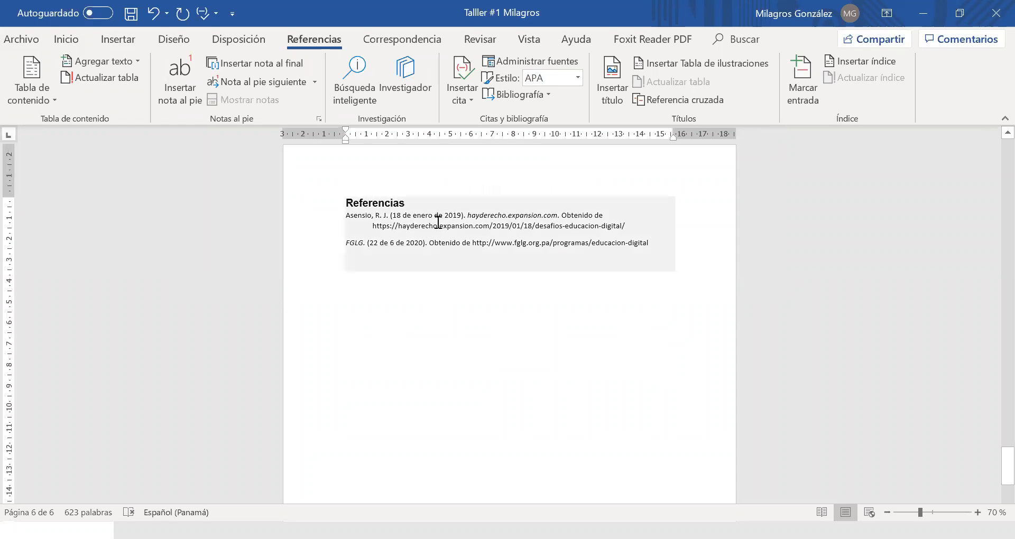
# Step: Update the entire table of contents on page 2, not only its page numbers
pyautogui.scroll(10, 439, 221)
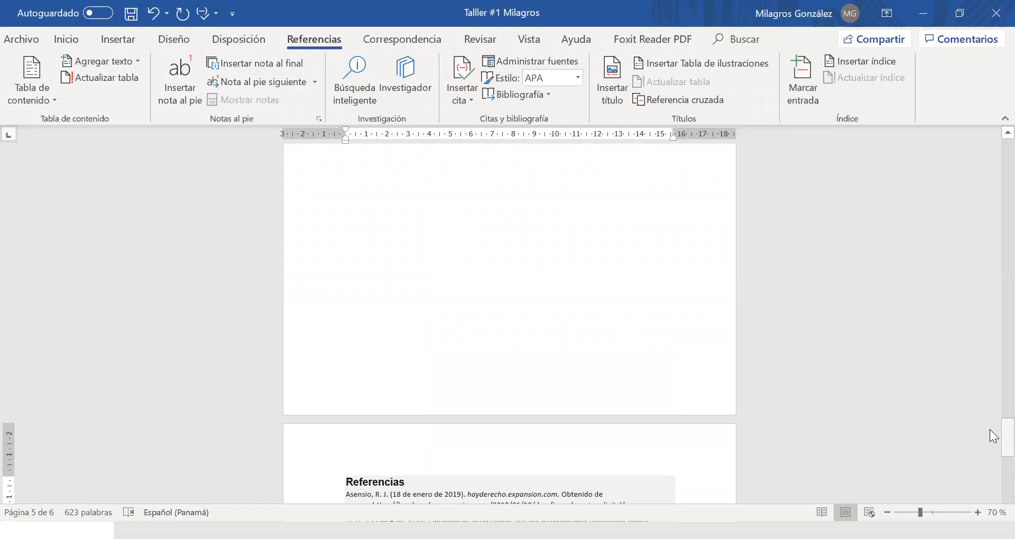
pyautogui.moveTo(989, 429)
pyautogui.mouseDown()
pyautogui.moveTo(990, 157)
pyautogui.moveTo(989, 215)
pyautogui.mouseUp()
pyautogui.click(469, 299)
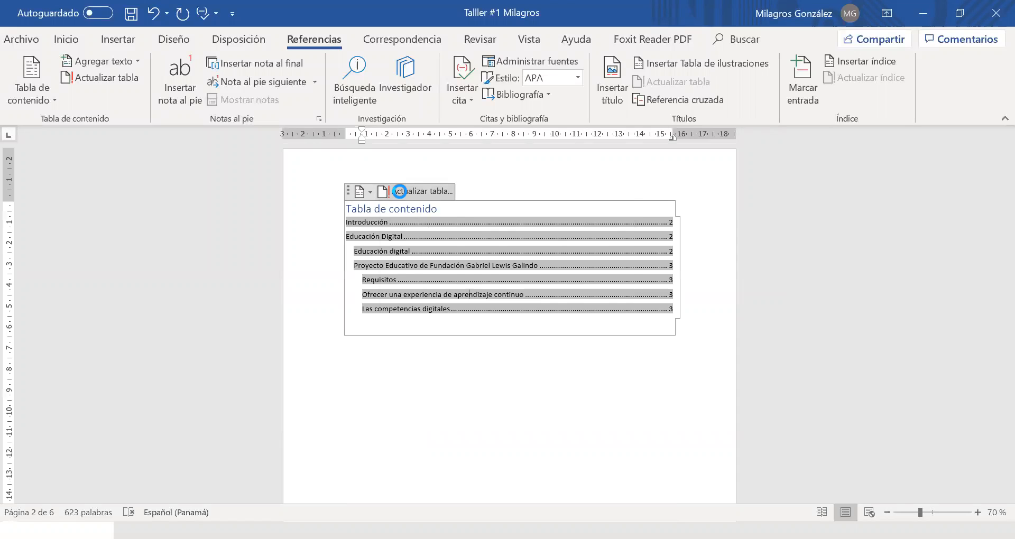
pyautogui.click(400, 192)
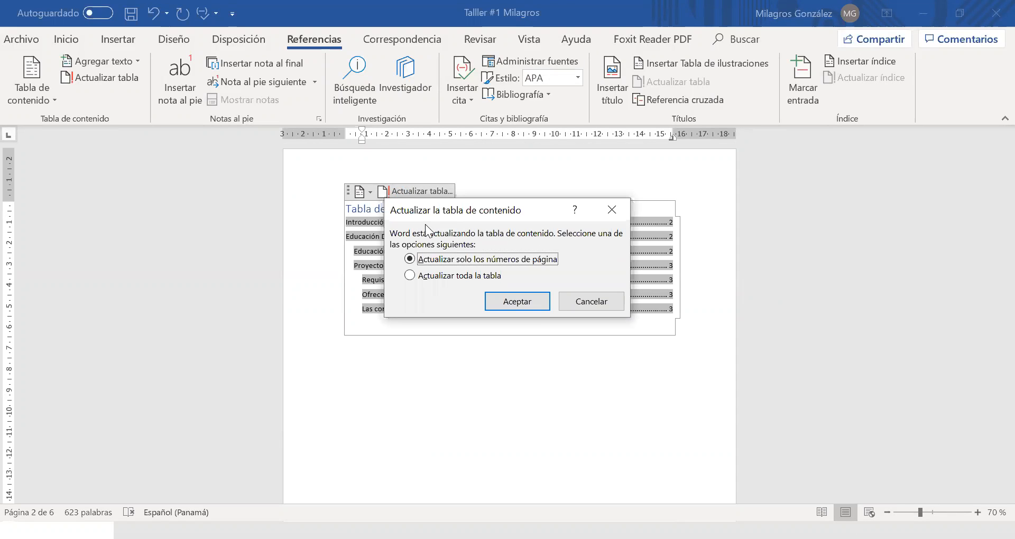
pyautogui.click(451, 276)
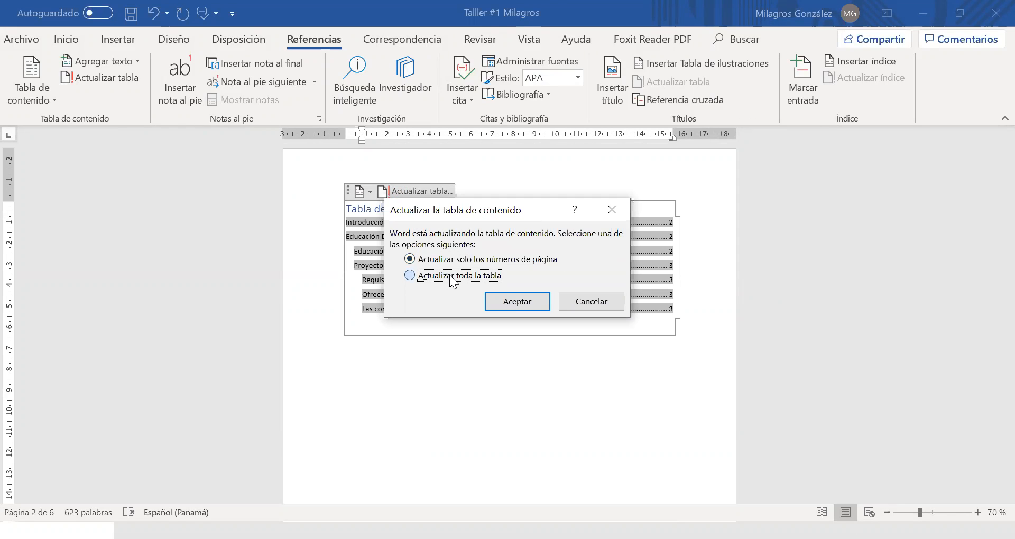
pyautogui.click(540, 306)
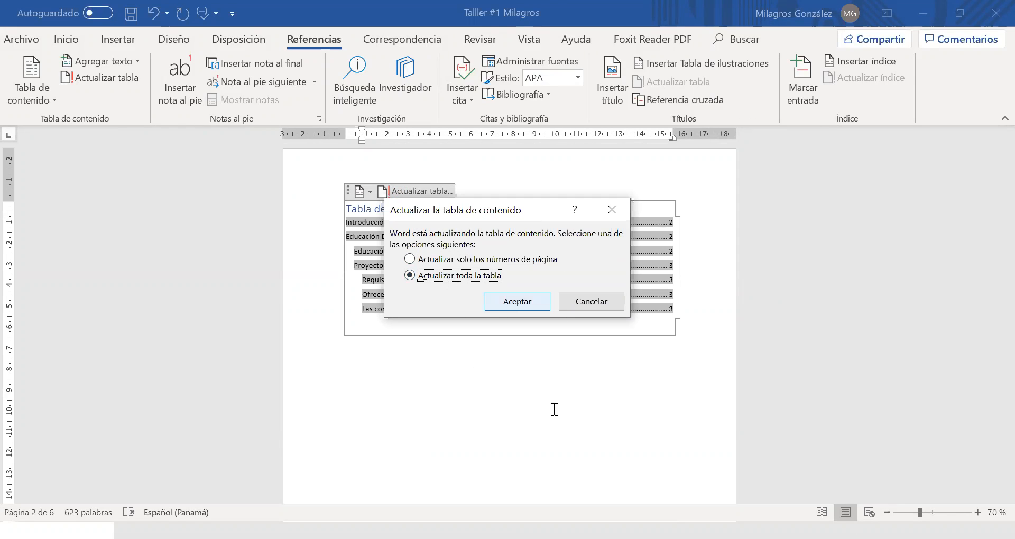
pyautogui.click(397, 361)
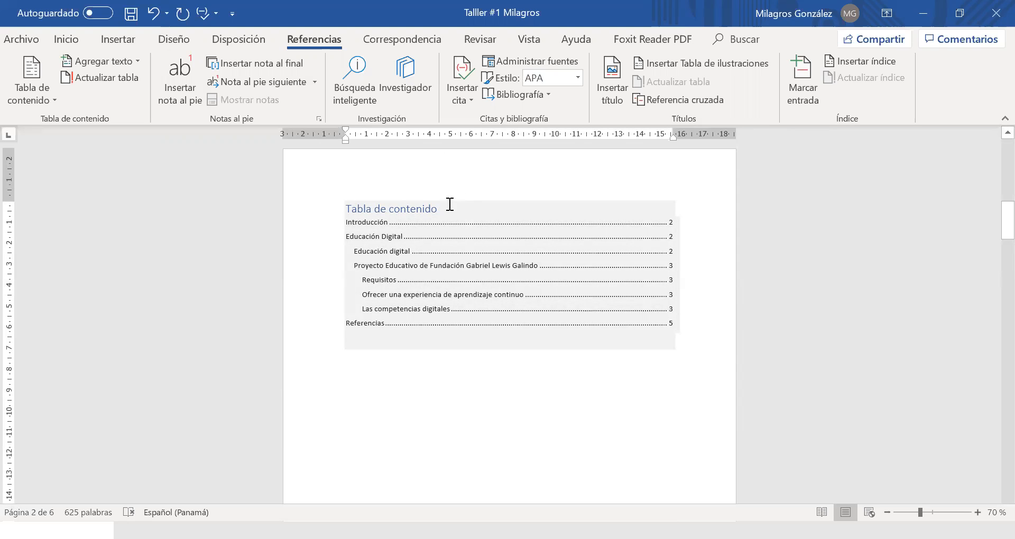
# Step: Set the font of the "Tabla de contenido" title to Arial
pyautogui.moveTo(430, 209); pyautogui.dragTo(345, 212)
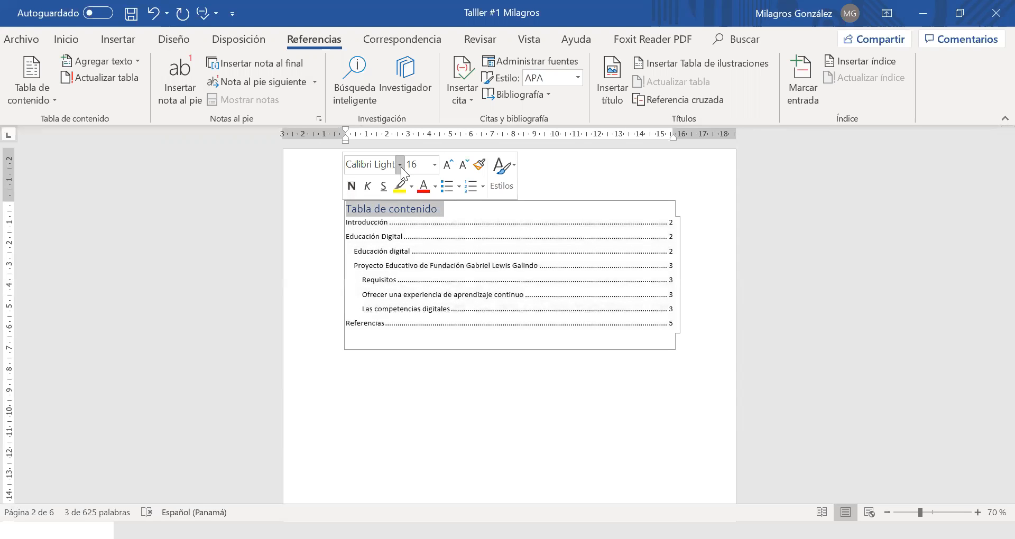
pyautogui.click(401, 168)
pyautogui.click(378, 251)
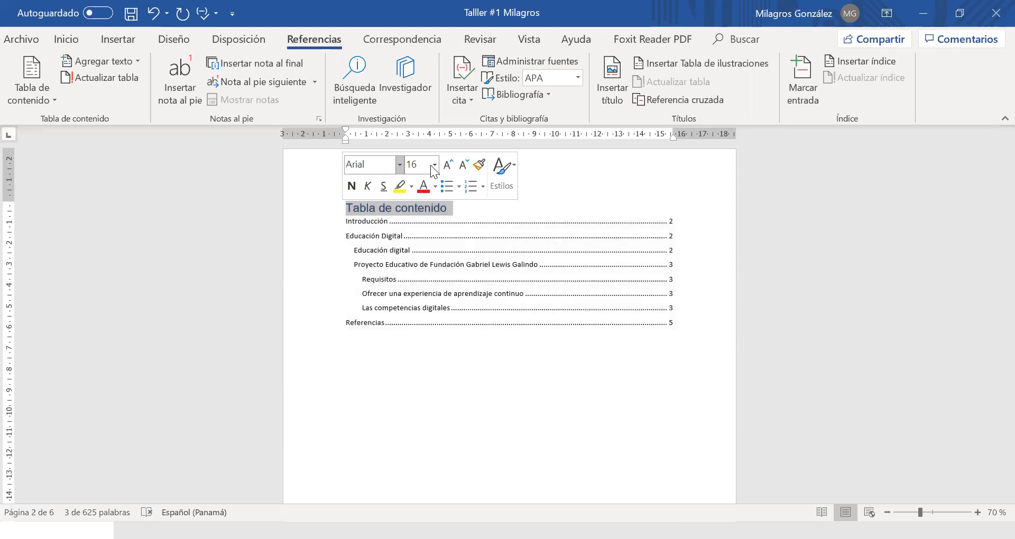
# Step: Format the "Tabla de contenido" title as 14 pt, bold and black, and deselect it
pyautogui.click(433, 165)
pyautogui.click(418, 210)
pyautogui.click(353, 191)
pyautogui.click(434, 186)
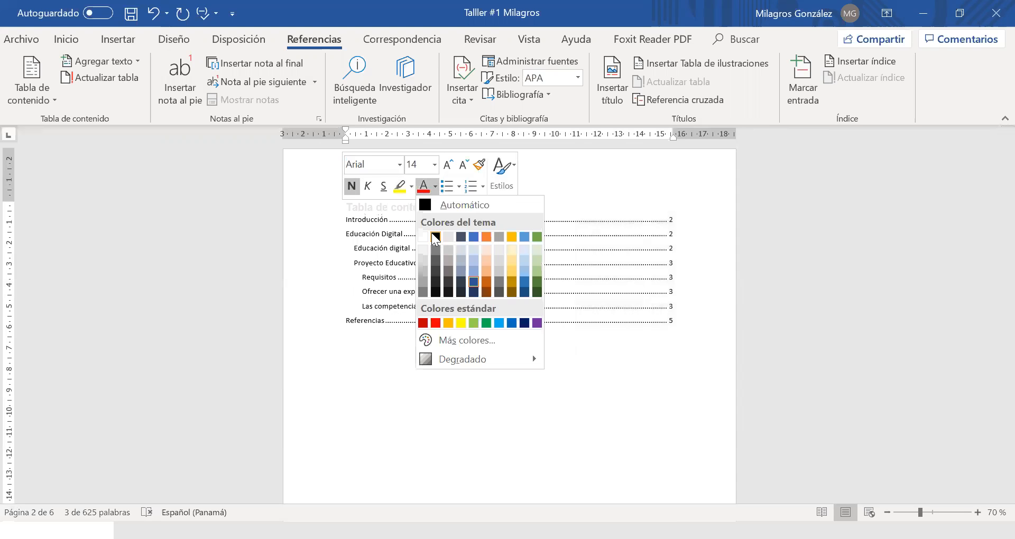
pyautogui.click(711, 191)
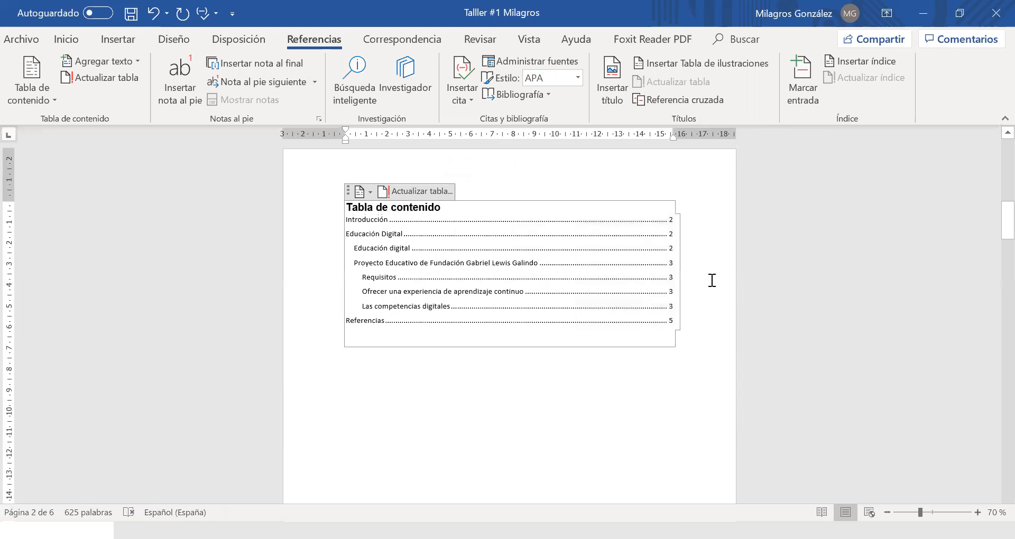
pyautogui.click(681, 392)
# Step: Look through the document from the table of contents down to the Referencias list on the last page
pyautogui.scroll(-1, 597, 411)
pyautogui.scroll(-6, 596, 411)
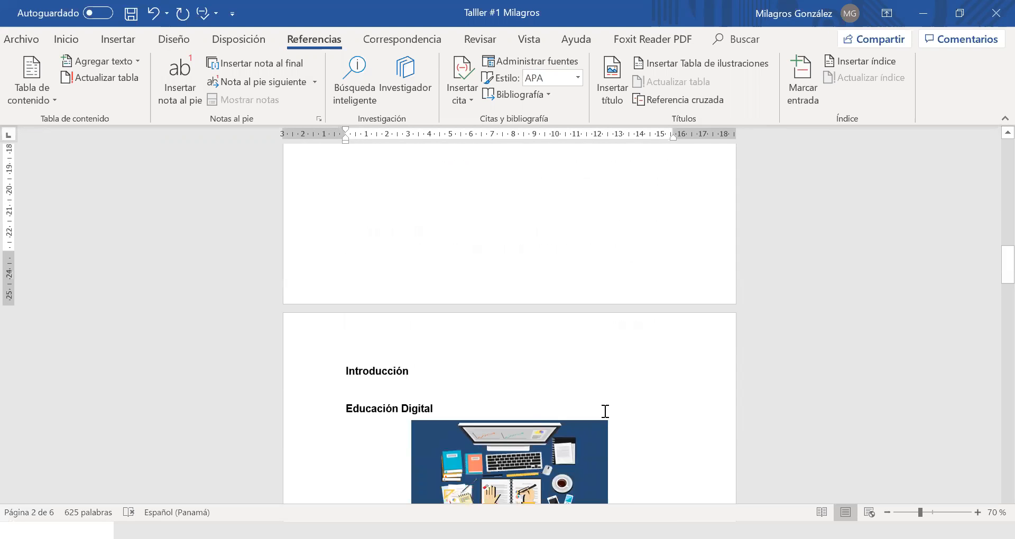
pyautogui.scroll(-4, 419, 312)
pyautogui.scroll(-8, 428, 335)
pyautogui.scroll(-10, 424, 337)
pyautogui.scroll(-11, 421, 335)
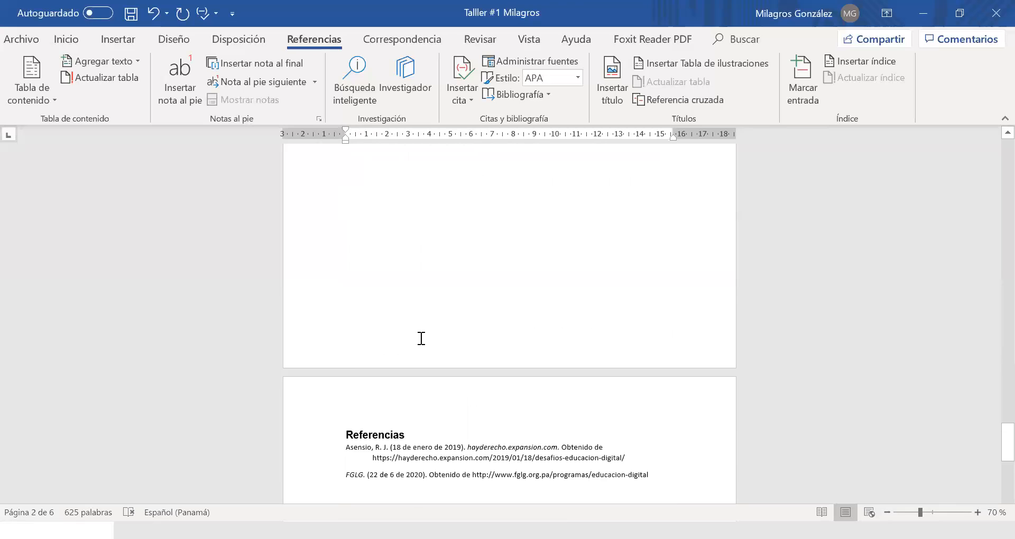
pyautogui.scroll(-3, 421, 338)
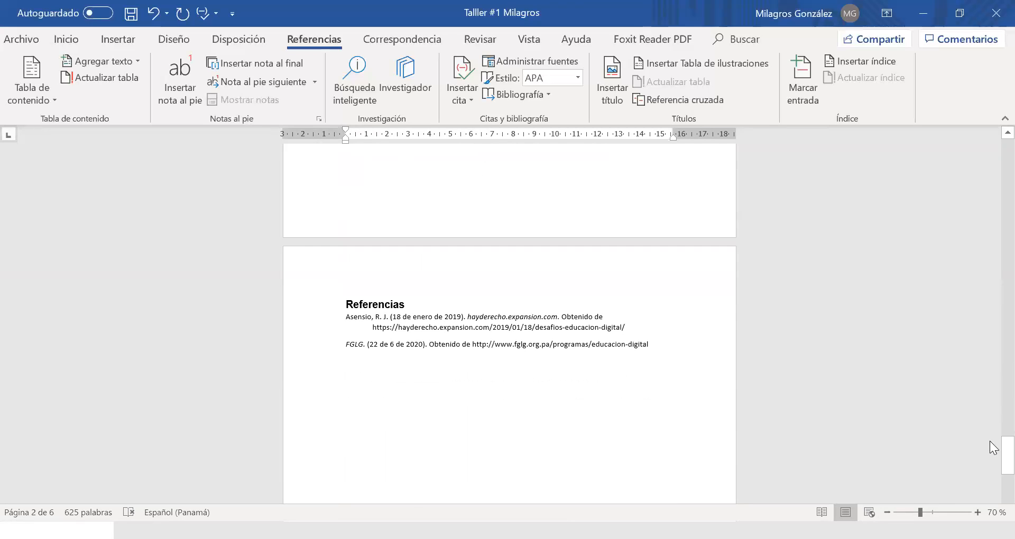
# Step: Review the document from the cover page through the table of contents, headings, picture and body text to the last citation
pyautogui.moveTo(1007, 452); pyautogui.dragTo(1008, 157)
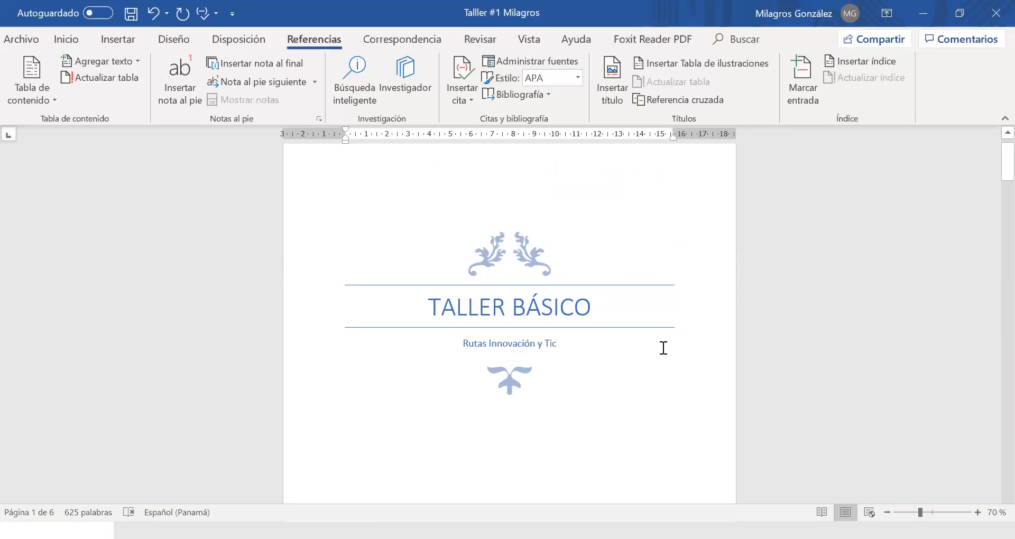
pyautogui.scroll(-3, 541, 438)
pyautogui.scroll(-10, 540, 439)
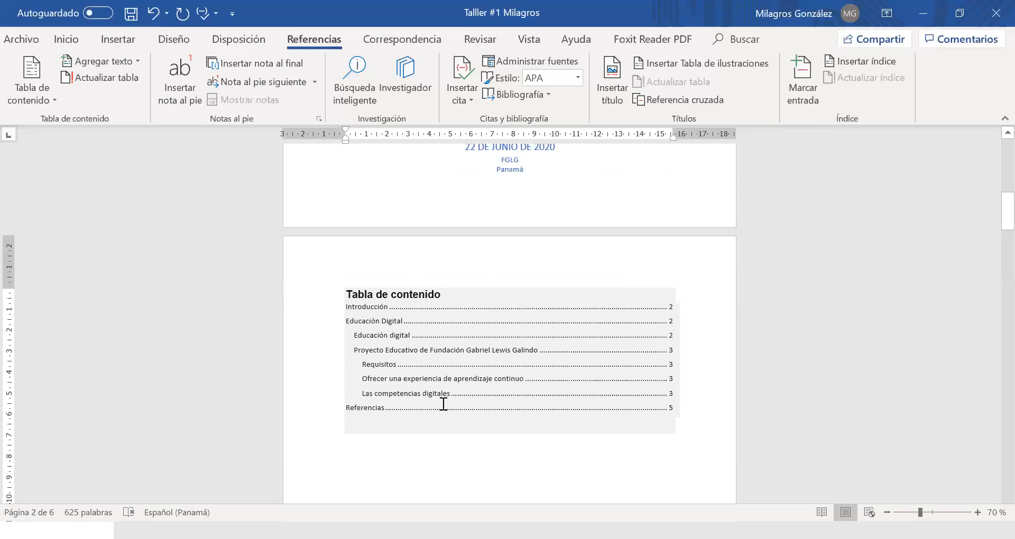
pyautogui.scroll(-15, 440, 408)
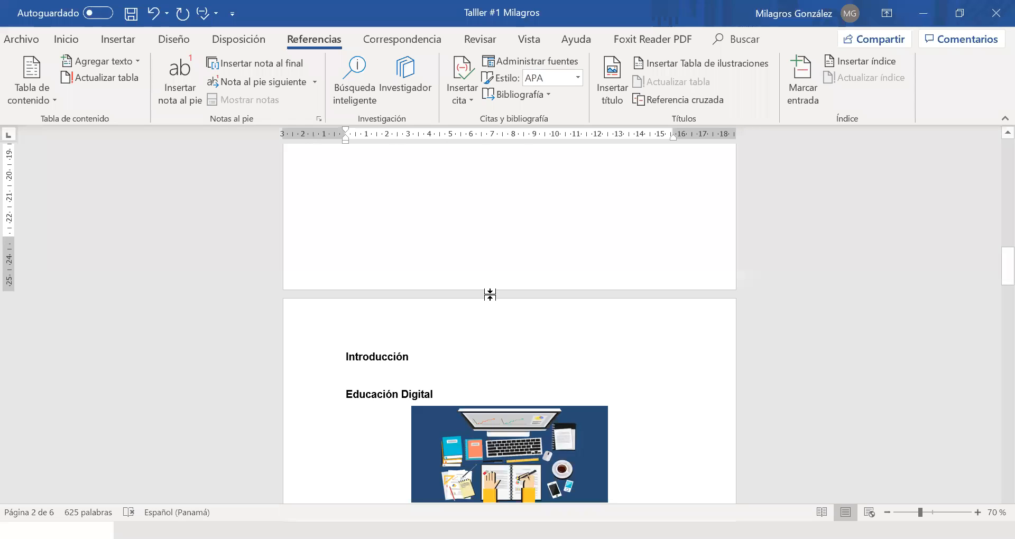
pyautogui.scroll(-3, 482, 295)
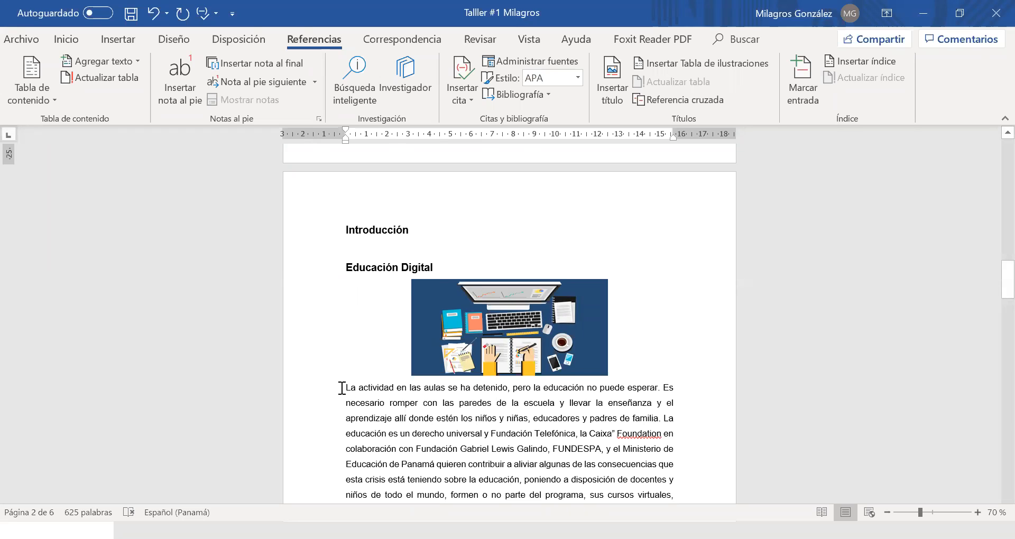
pyautogui.scroll(-2, 342, 389)
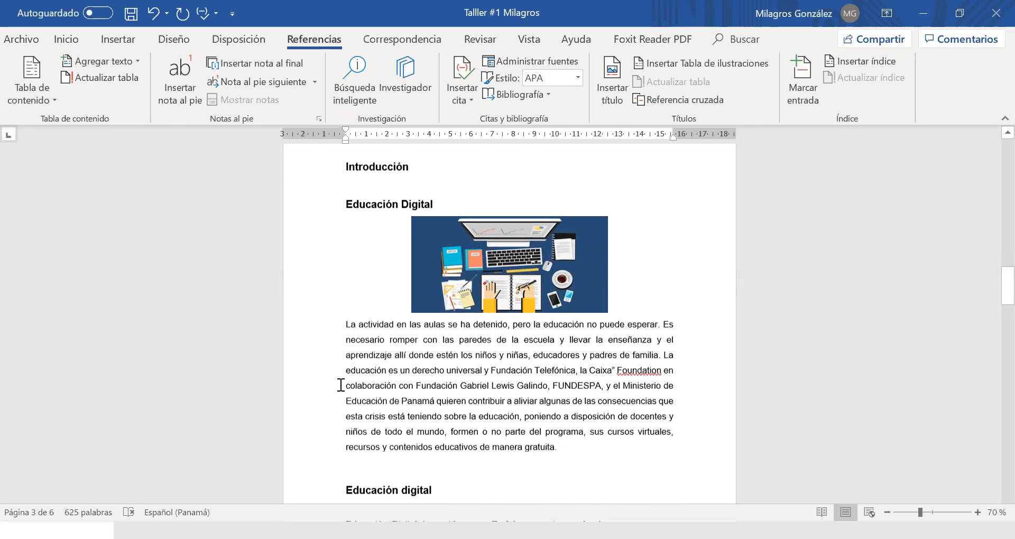
pyautogui.scroll(-4, 341, 386)
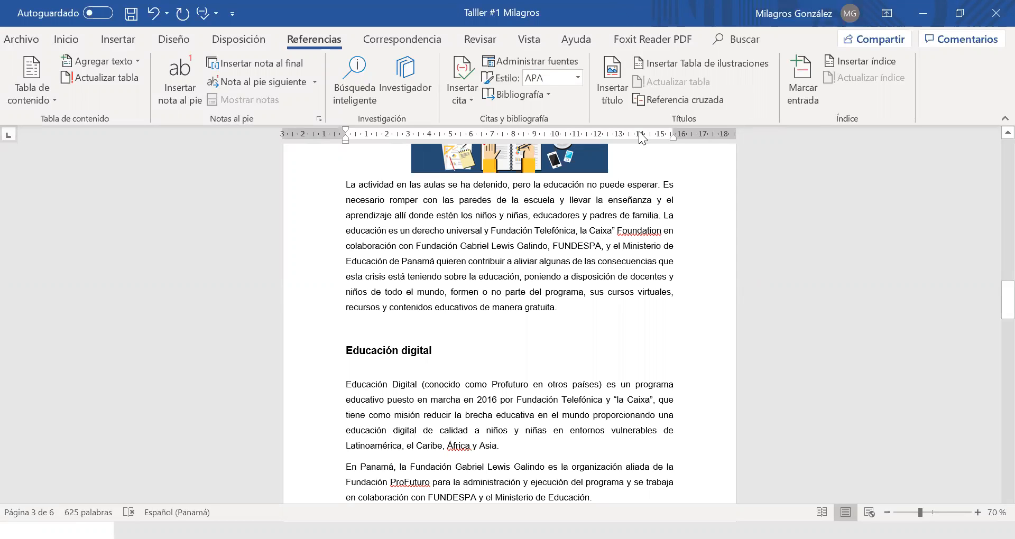
pyautogui.scroll(-5, 653, 386)
pyautogui.scroll(-2, 654, 384)
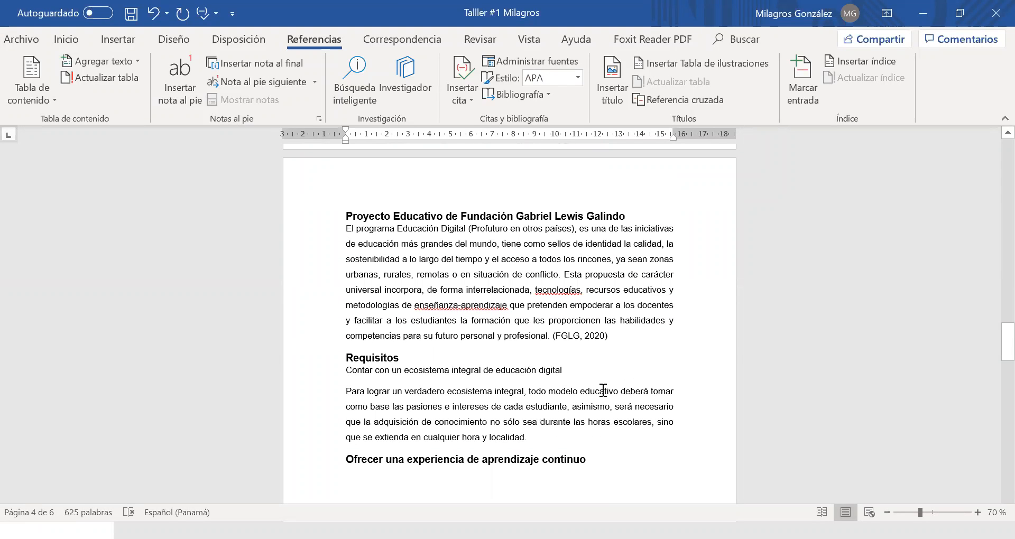
pyautogui.scroll(-3, 528, 432)
pyautogui.scroll(-3, 527, 432)
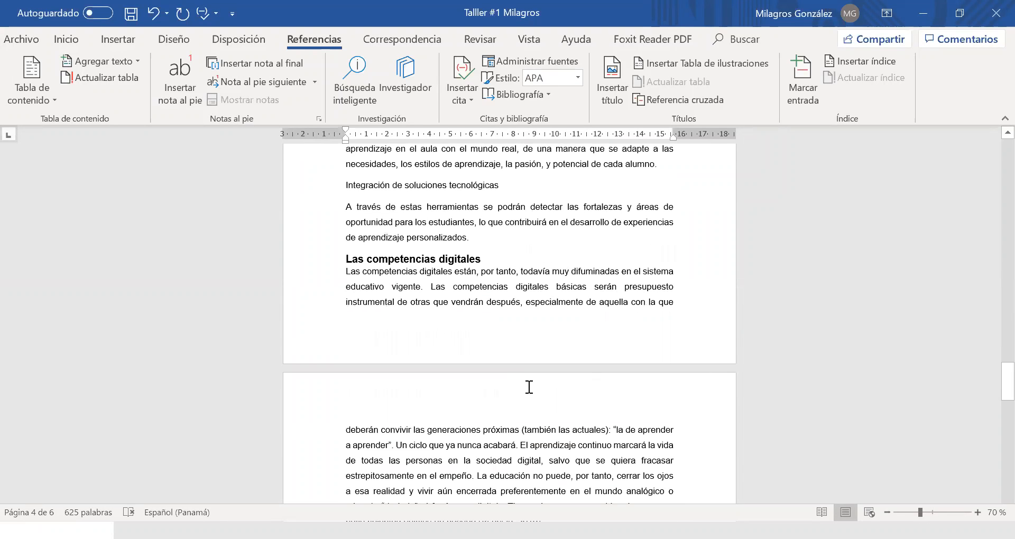
pyautogui.scroll(-1, 533, 382)
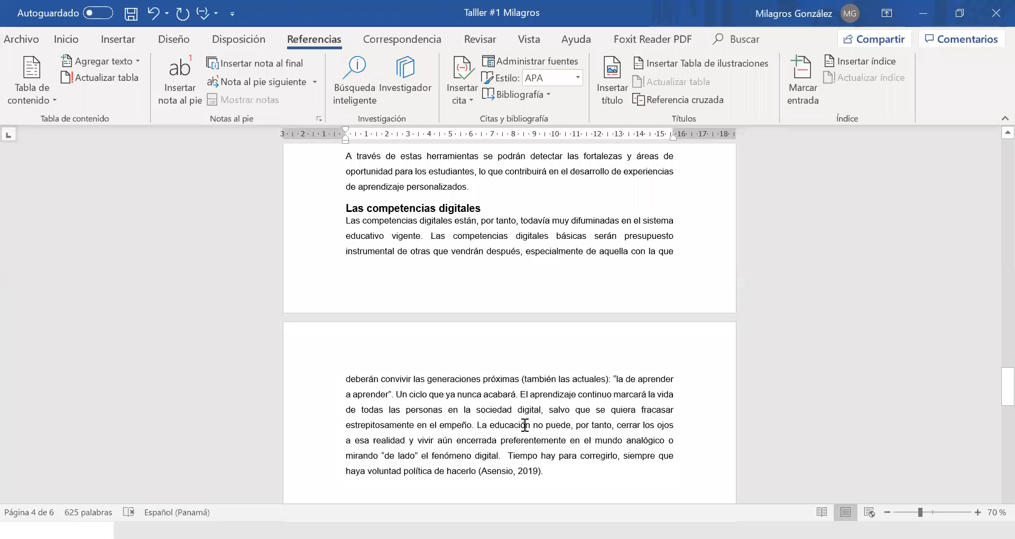
pyautogui.scroll(-1, 560, 423)
pyautogui.scroll(4, 632, 435)
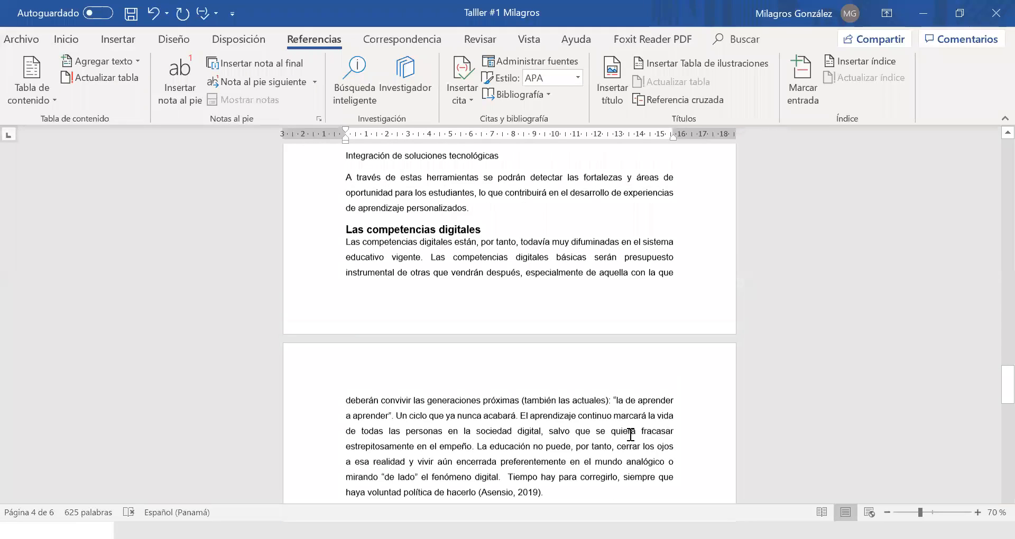
# Step: Start a new citation source at the end of the paragraph above the "Las competencias digitales" heading
pyautogui.click(489, 269)
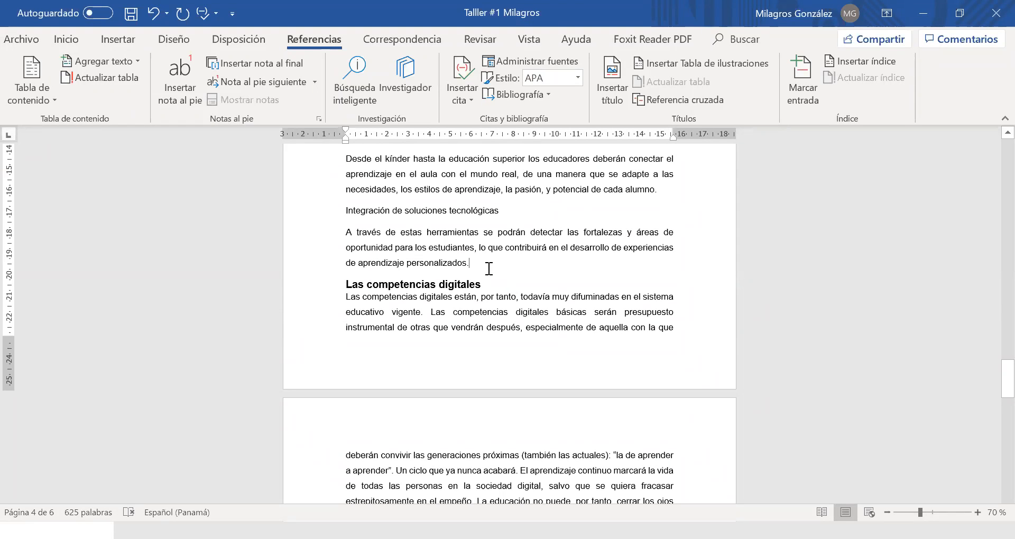
pyautogui.click(469, 102)
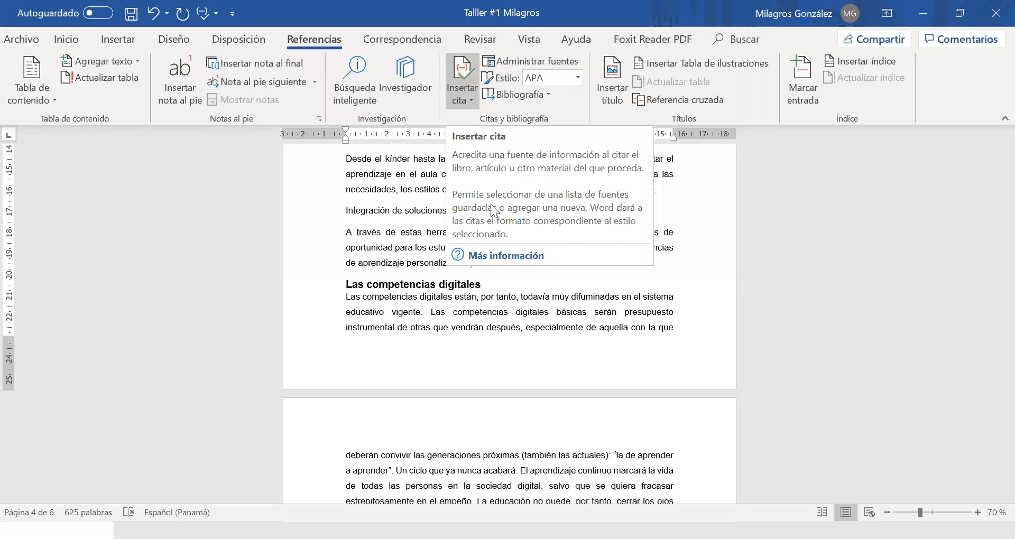
pyautogui.click(507, 206)
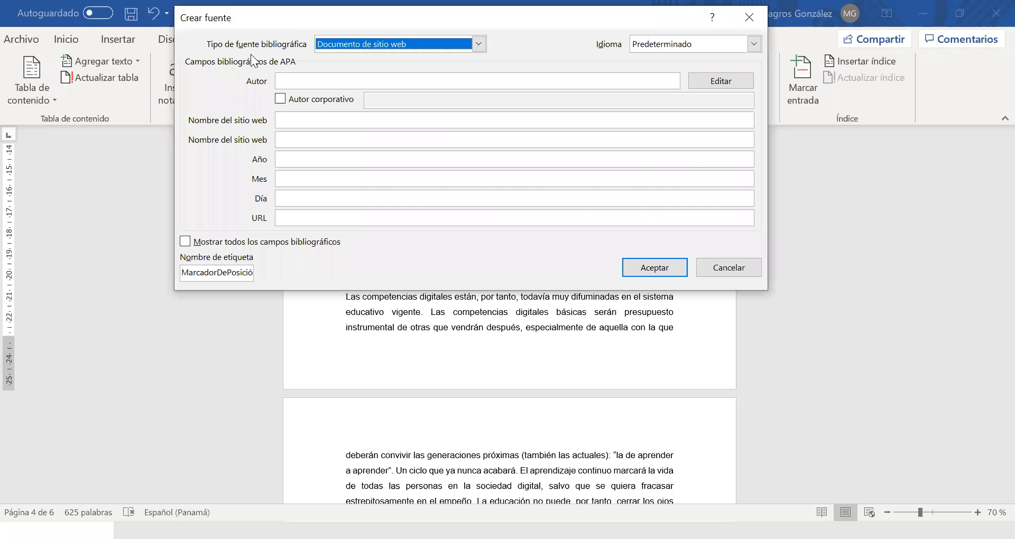
# Step: Examine the bibliographic source types available for the new source, keeping Documento de sitio web
pyautogui.click(478, 45)
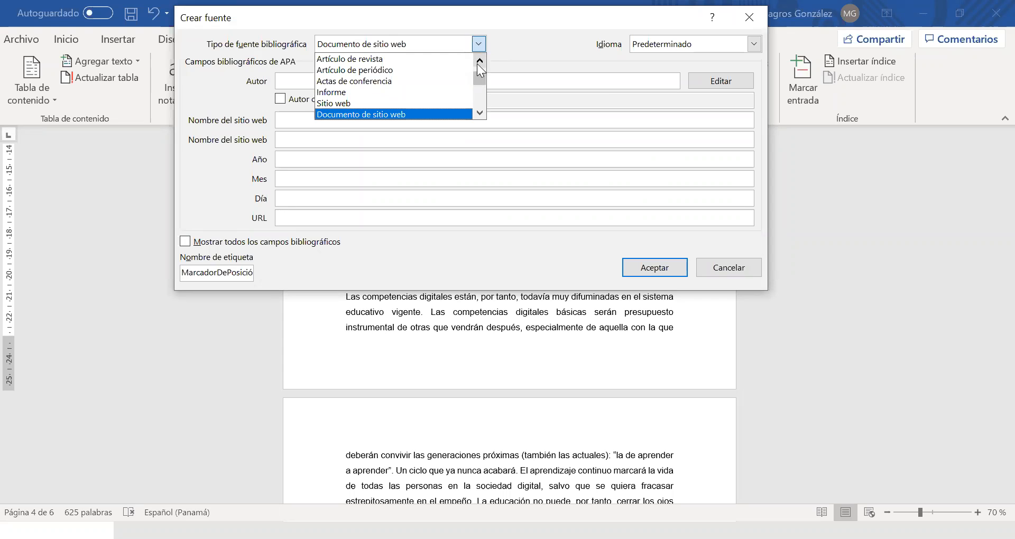
pyautogui.click(479, 113)
pyautogui.click(479, 113)
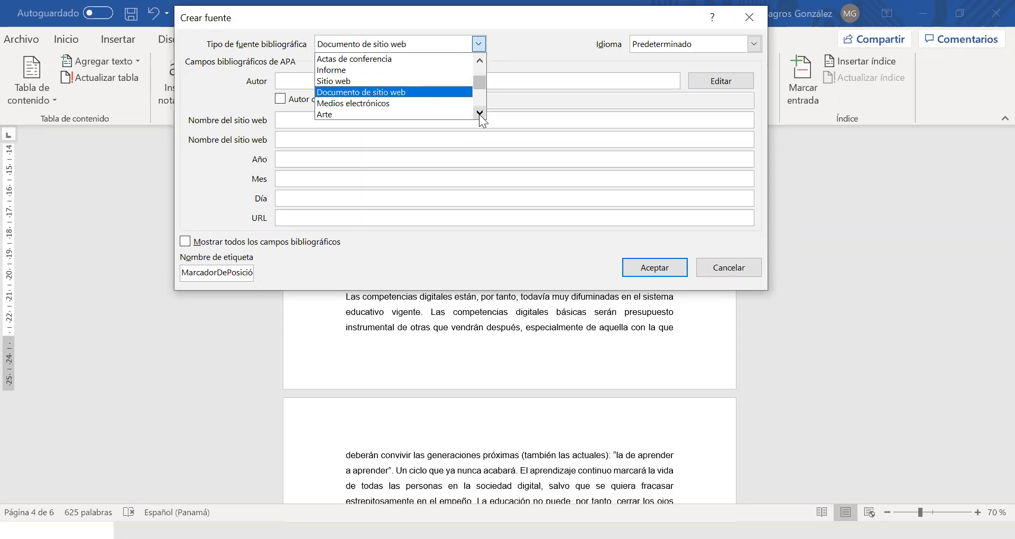
pyautogui.click(479, 113)
pyautogui.click(479, 113)
pyautogui.click(479, 113)
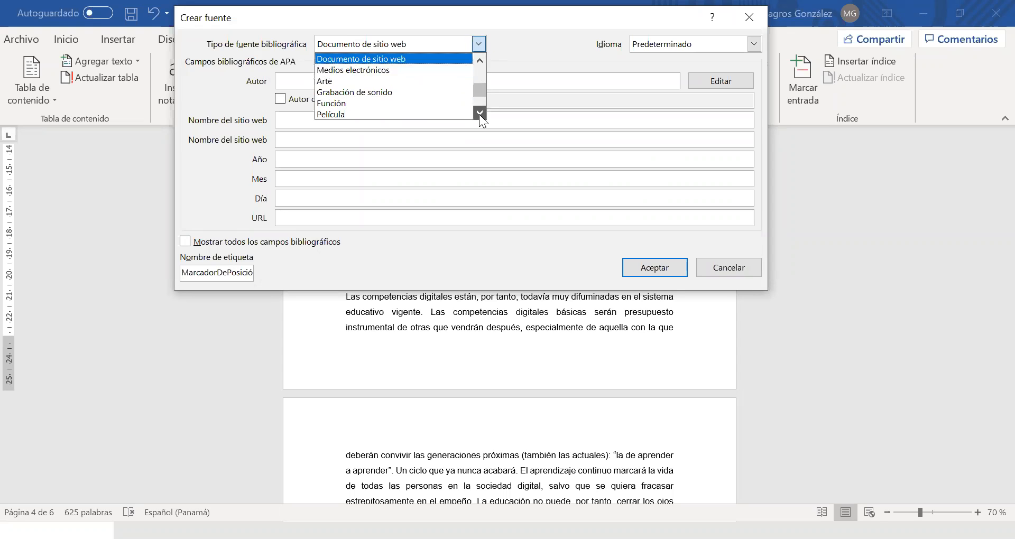
pyautogui.click(479, 113)
pyautogui.click(479, 113)
pyautogui.click(478, 113)
pyautogui.click(479, 113)
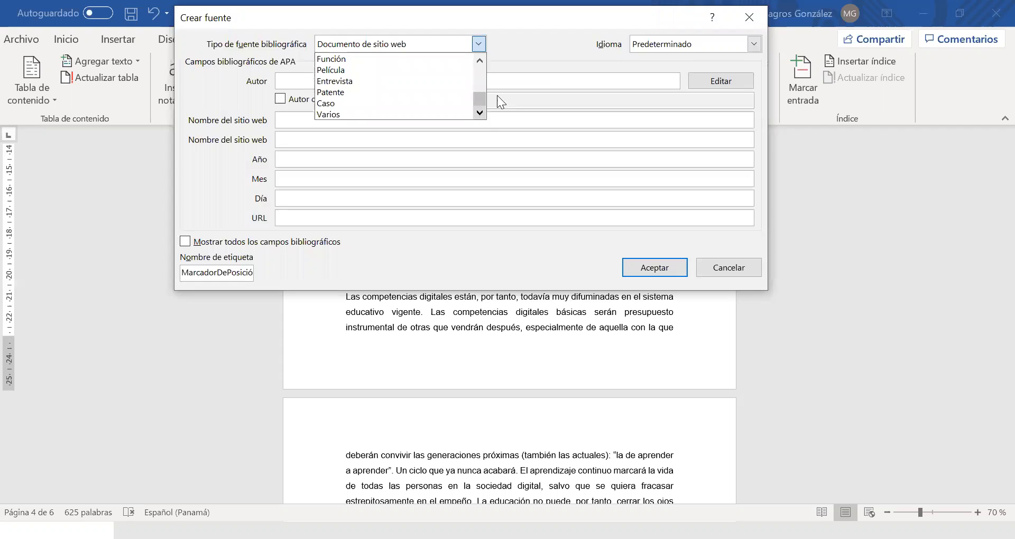
pyautogui.click(522, 58)
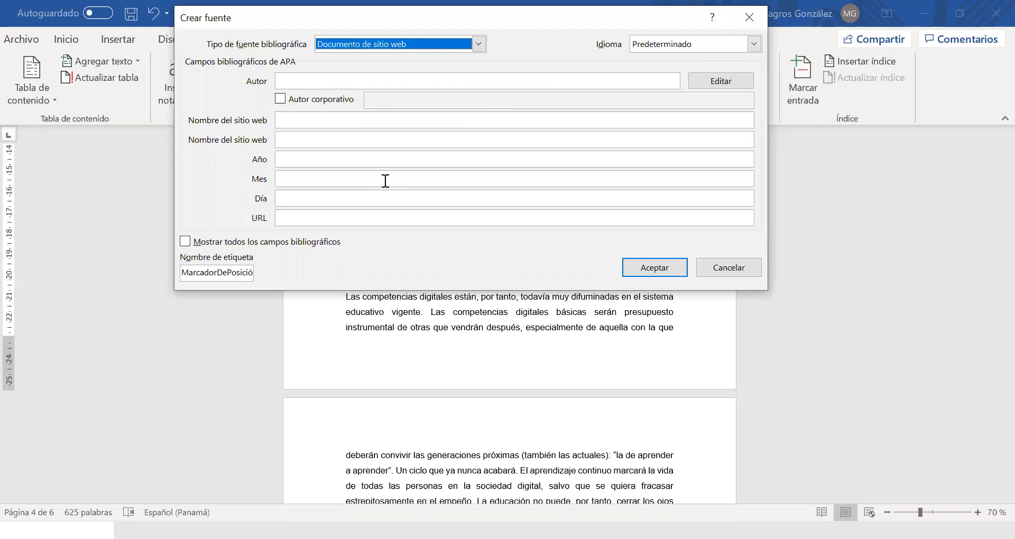
# Step: Copy the author's full name from the source web page into the new source's Autor field
pyautogui.click(328, 87)
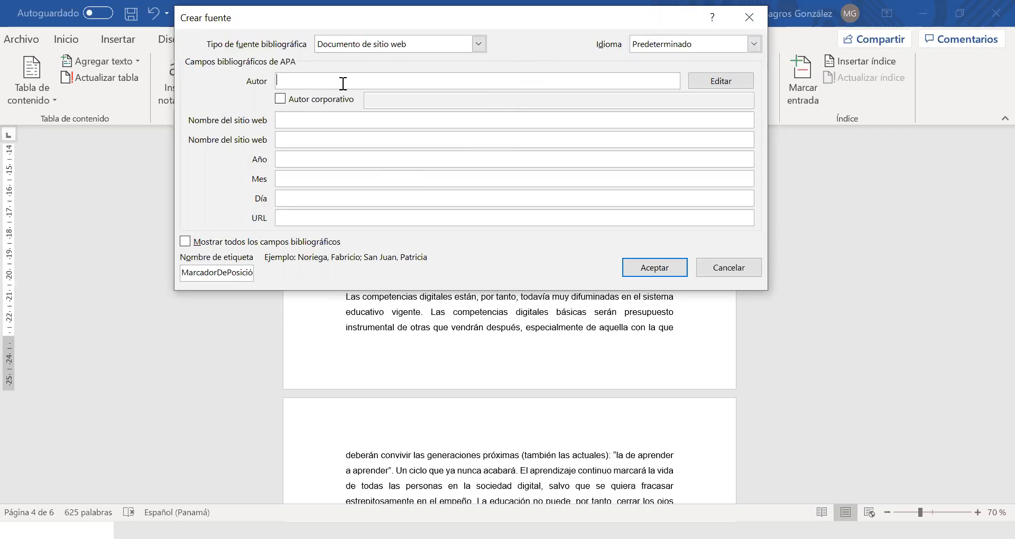
pyautogui.hotkey('alt', 'Tab')
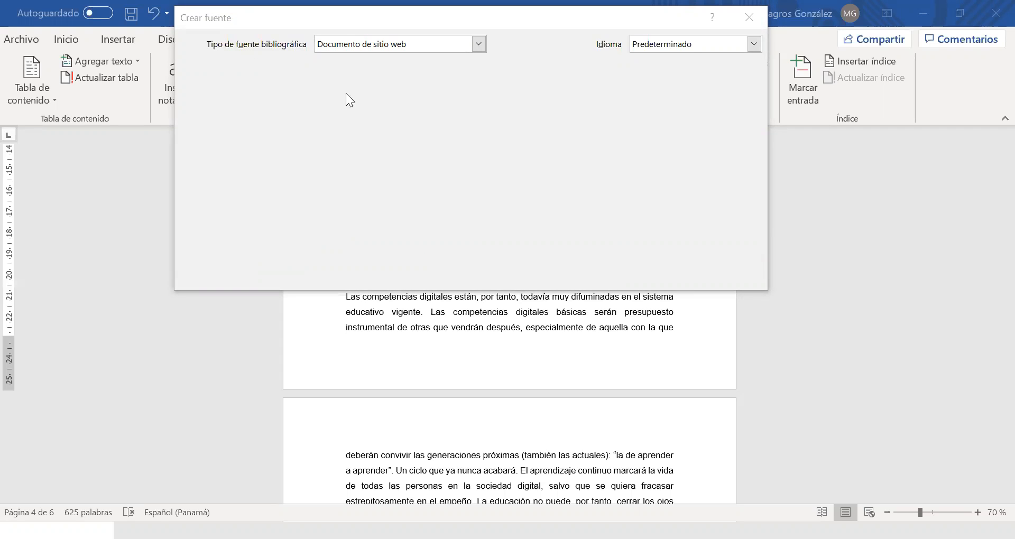
pyautogui.rightClick(302, 82)
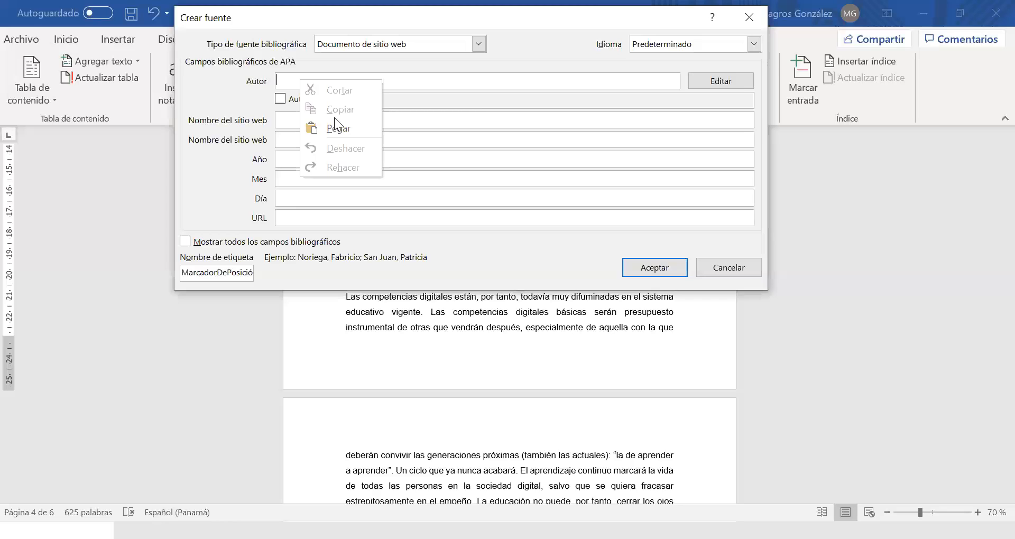
pyautogui.click(335, 132)
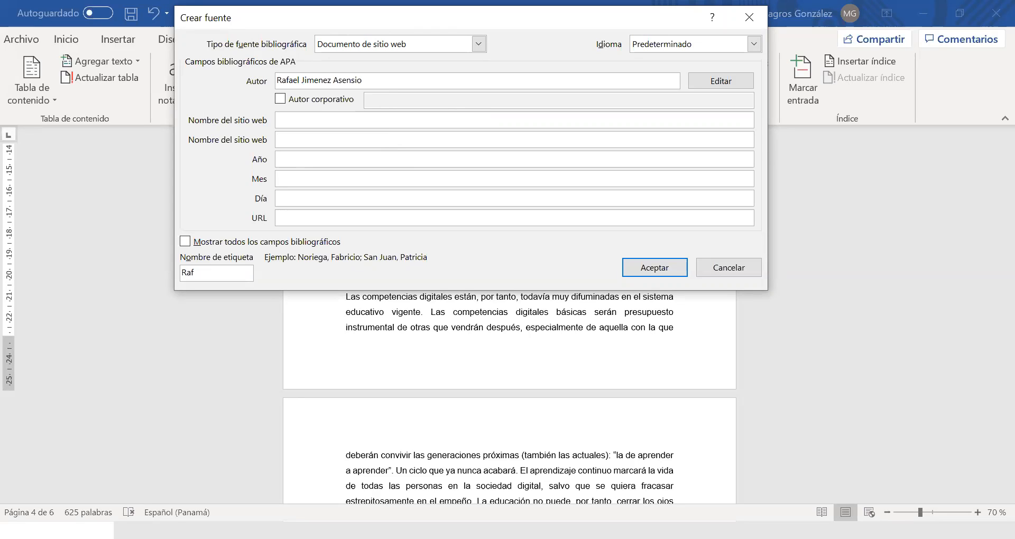
pyautogui.hotkey('alt', 'Tab')
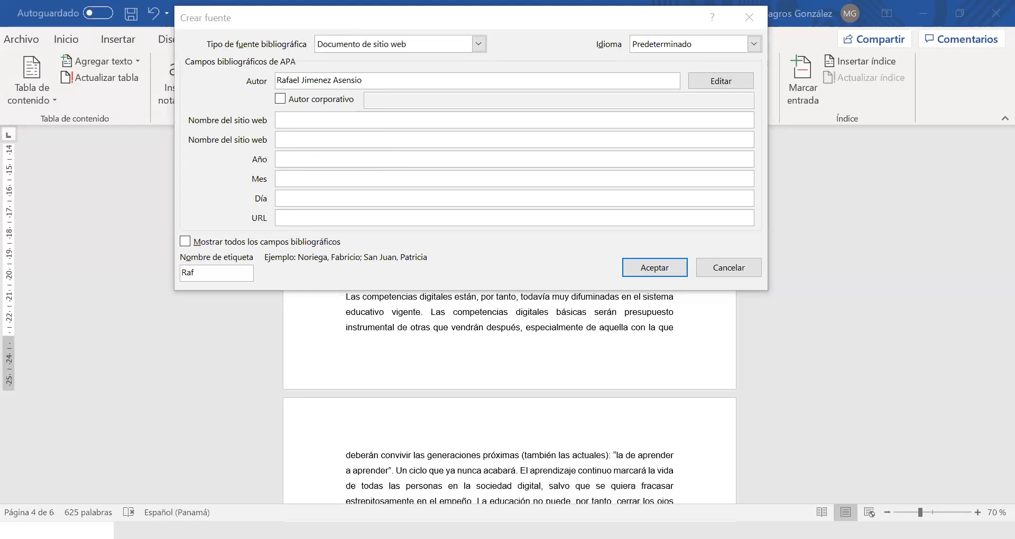
pyautogui.hotkey('alt', 'Tab')
pyautogui.click(310, 221)
pyautogui.rightClick(334, 222)
pyautogui.click(364, 270)
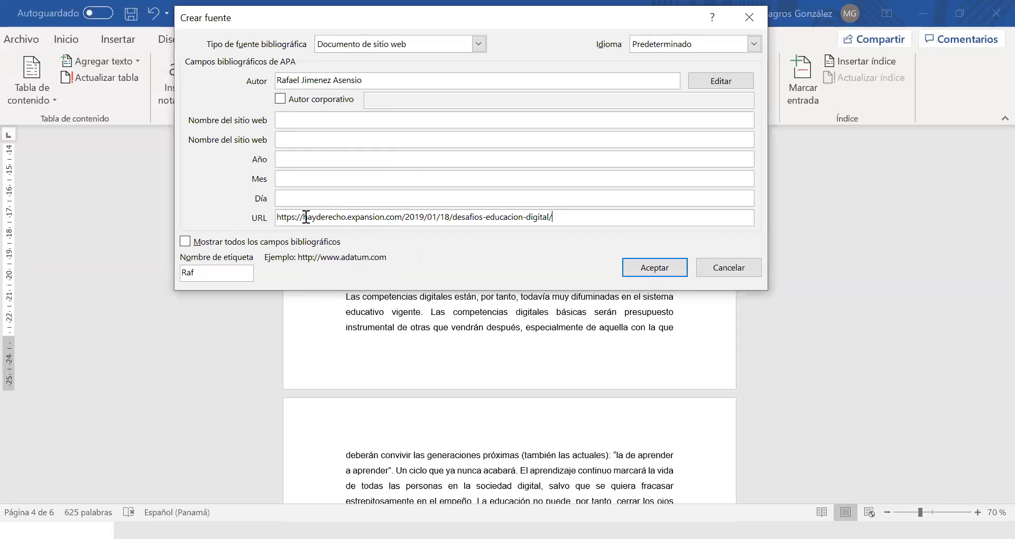
# Step: Copy hayderecho.expansion.com from the source's URL into the first Nombre del sitio web field
pyautogui.moveTo(303, 218); pyautogui.dragTo(398, 217)
pyautogui.rightClick(396, 218)
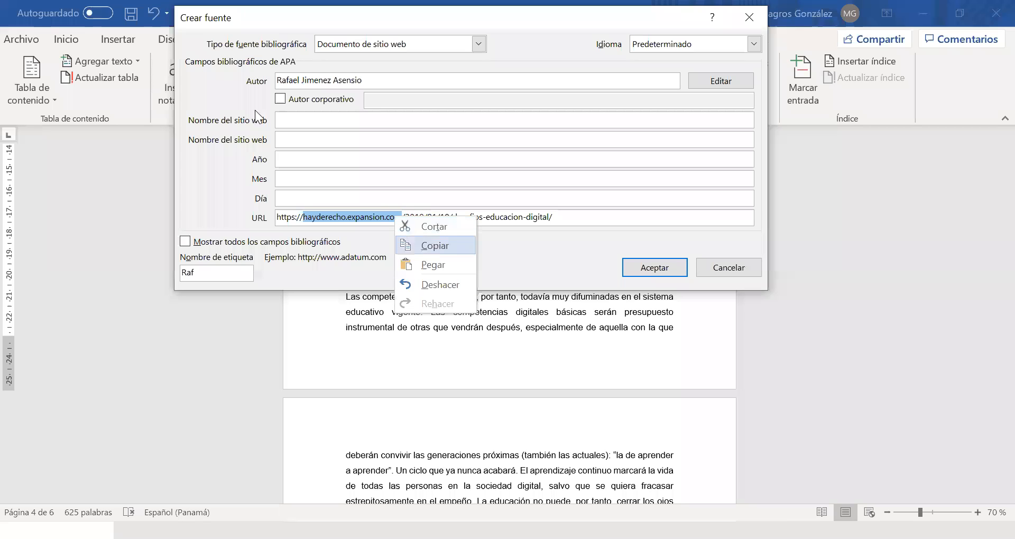
pyautogui.click(431, 246)
pyautogui.click(299, 121)
pyautogui.rightClick(299, 121)
pyautogui.click(333, 170)
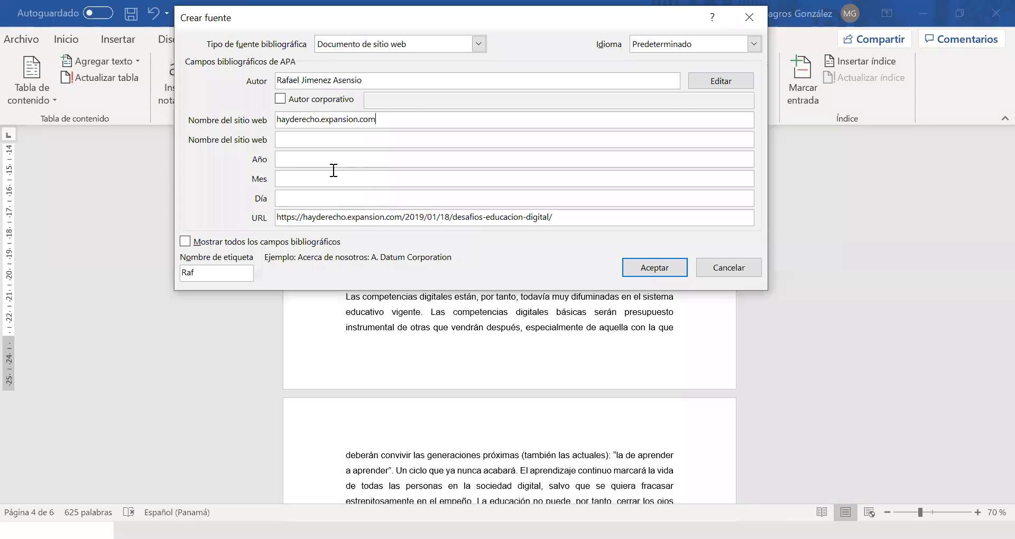
# Step: Set the source's publication date to year 2019, month Enero and day 18
pyautogui.click(305, 158)
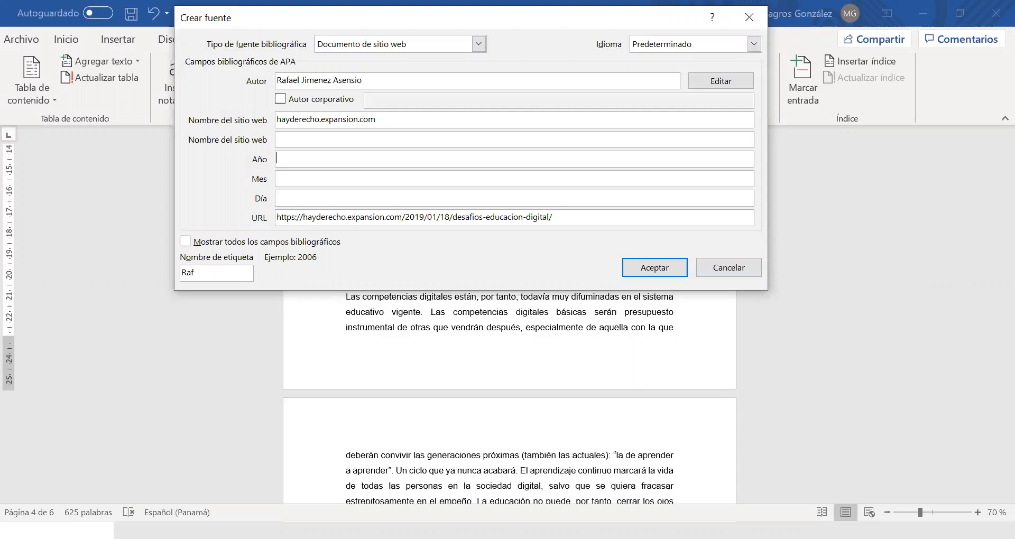
pyautogui.write('2019')
pyautogui.click(322, 181)
pyautogui.write('Enero')
pyautogui.click(331, 200)
pyautogui.write('19')
pyautogui.press('BackSpace')
pyautogui.write('8')
# Step: Show all bibliographic fields of the source and review the recommended and additional ones
pyautogui.click(334, 242)
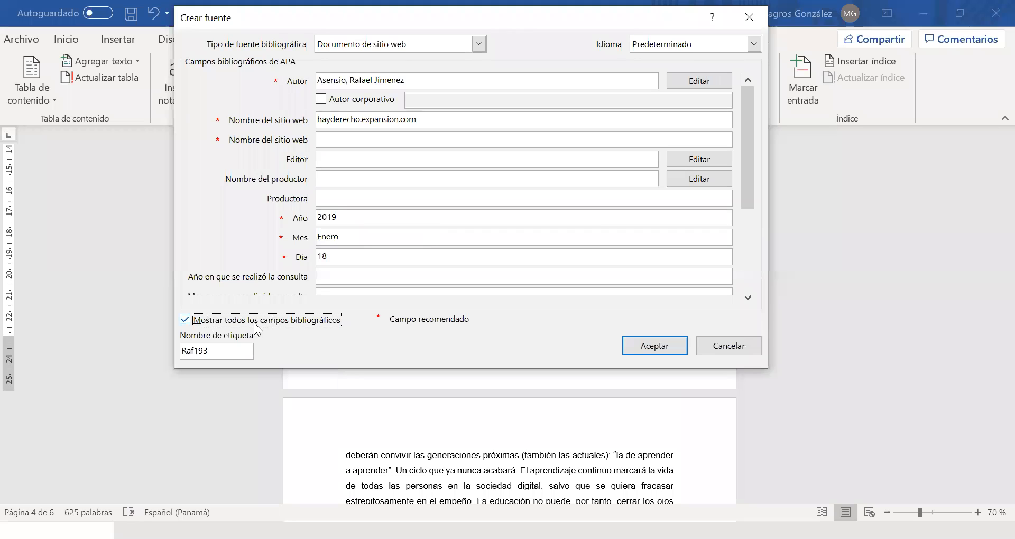
pyautogui.moveTo(748, 177); pyautogui.dragTo(746, 283)
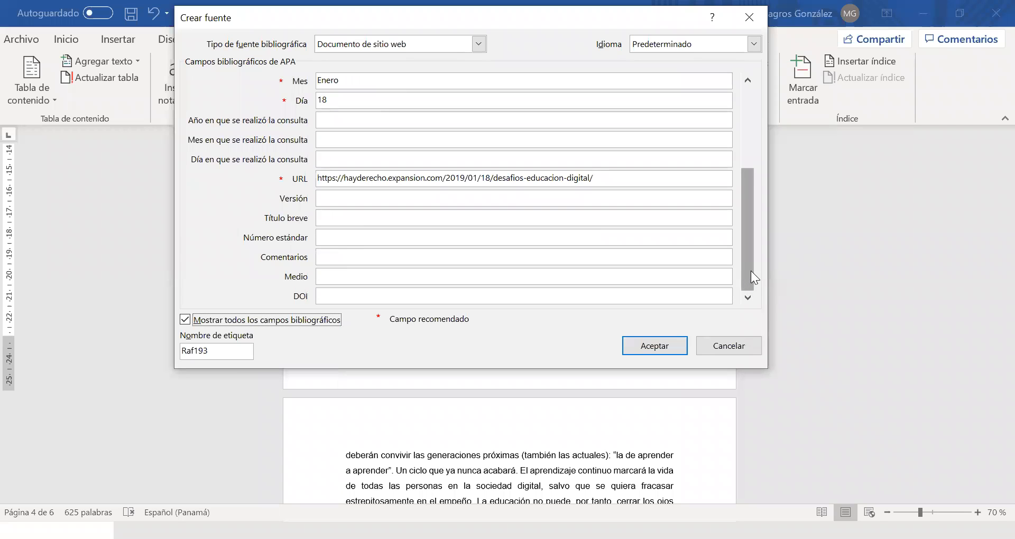
pyautogui.moveTo(744, 264); pyautogui.dragTo(744, 187)
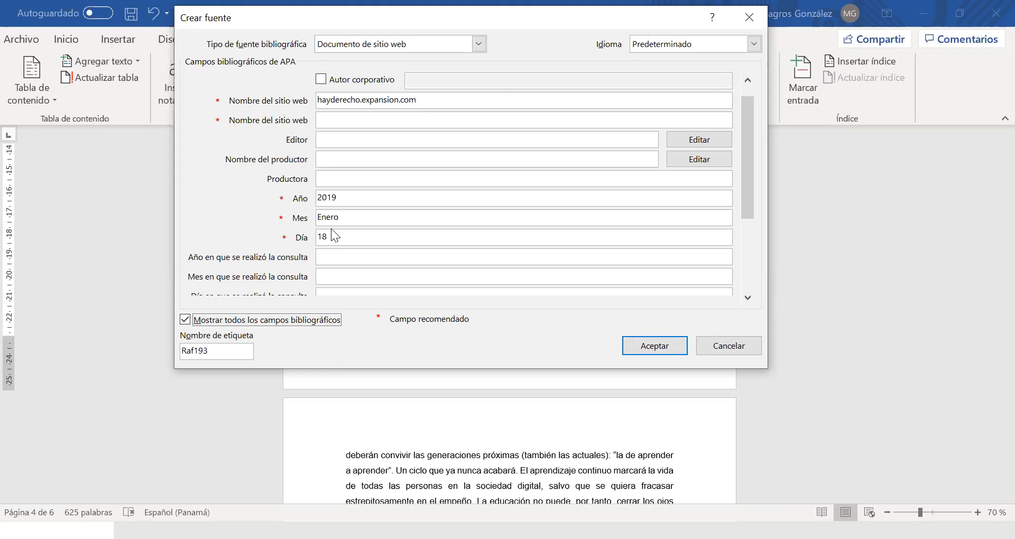
# Step: Review the remaining source fields, hide the additional bibliographic fields, and accept the source to insert its citation
pyautogui.moveTo(744, 162); pyautogui.dragTo(746, 272)
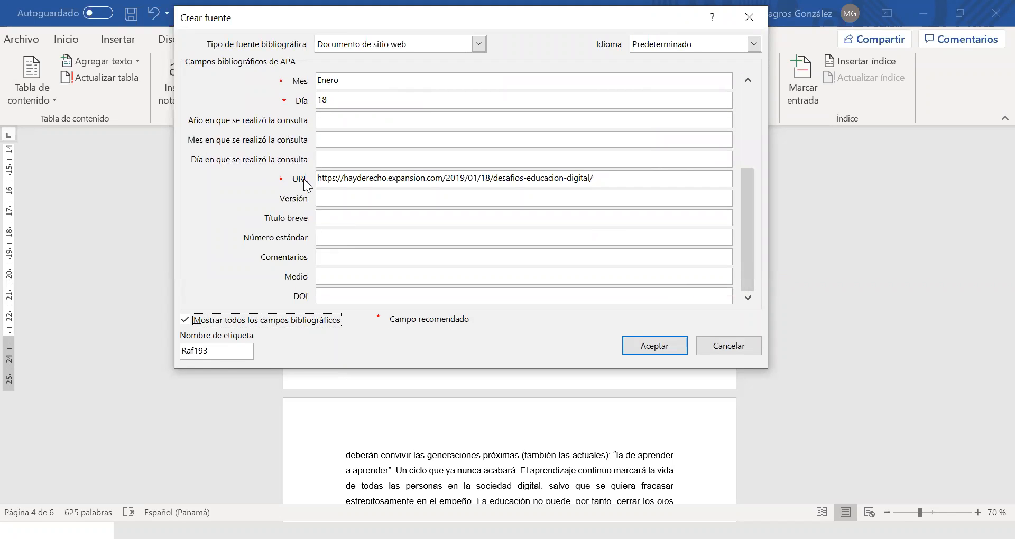
pyautogui.click(185, 320)
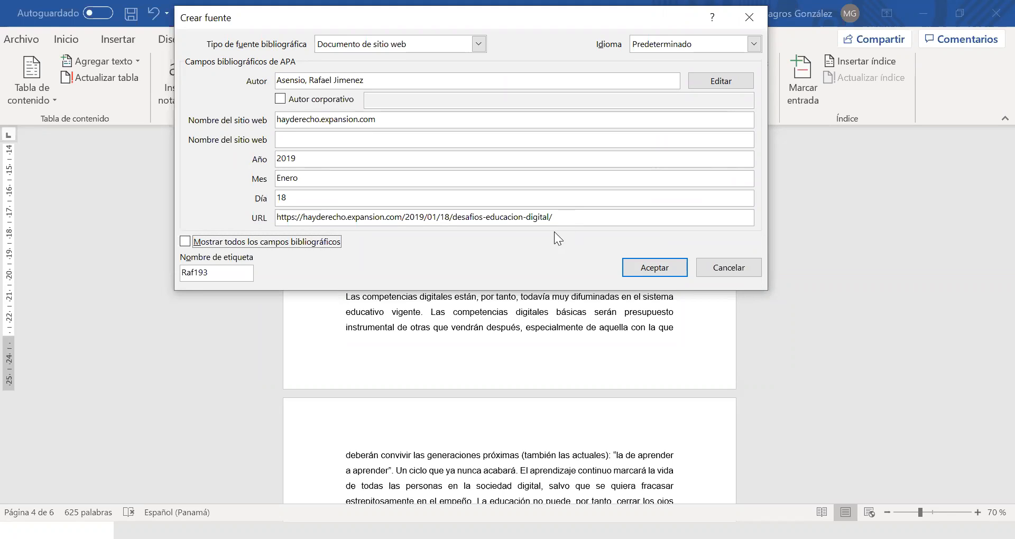
pyautogui.click(660, 267)
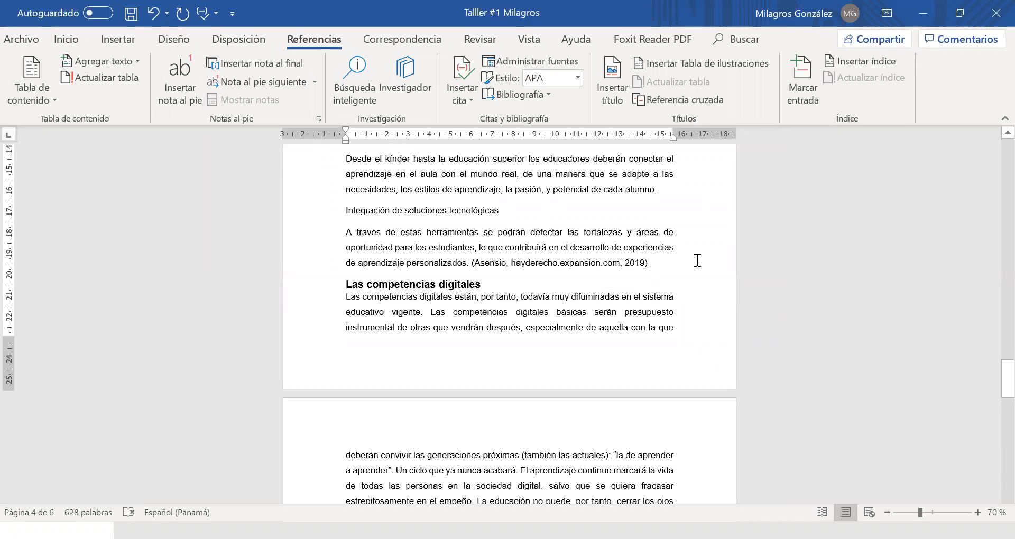
# Step: Examine the inserted citation, the document's headings and body text, and the available text styles
pyautogui.scroll(-2, 697, 260)
pyautogui.scroll(-1, 697, 262)
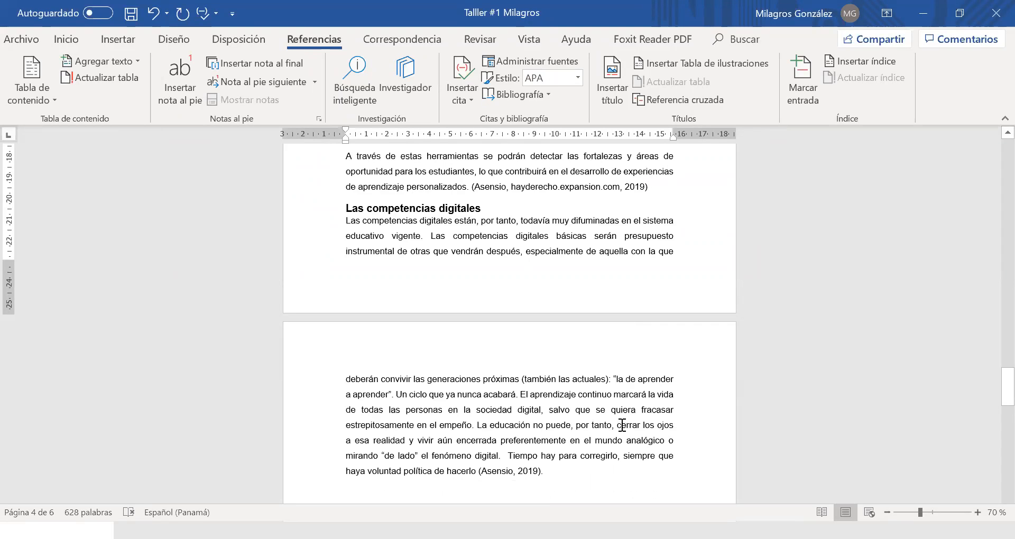
pyautogui.scroll(2, 758, 346)
pyautogui.scroll(2, 785, 111)
pyautogui.scroll(15, 761, 220)
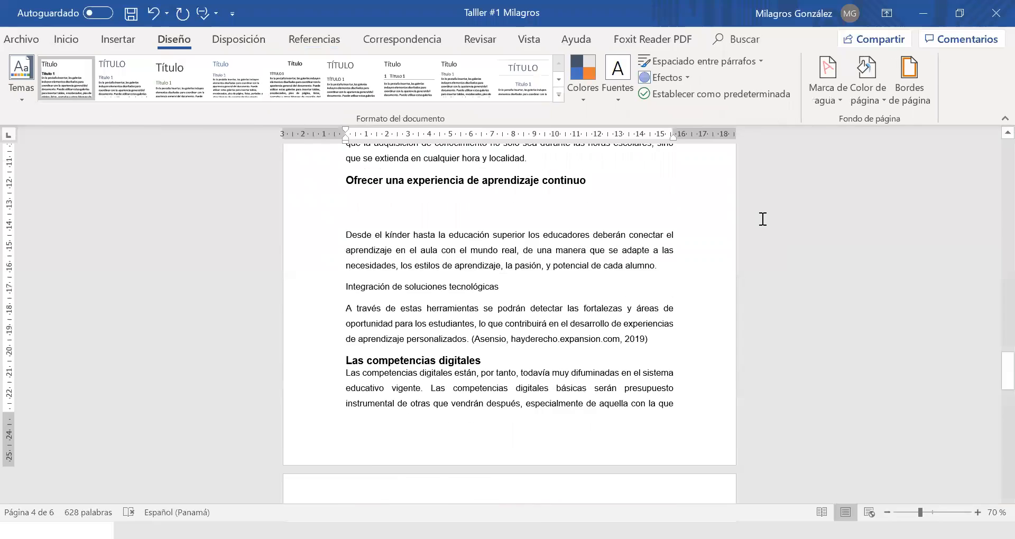
pyautogui.scroll(13, 772, 225)
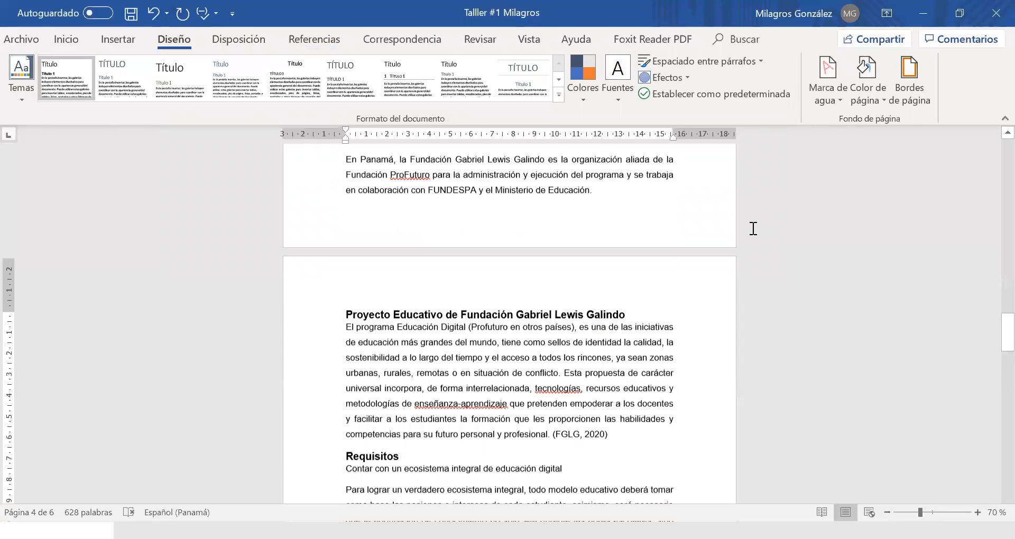
pyautogui.scroll(3, 754, 230)
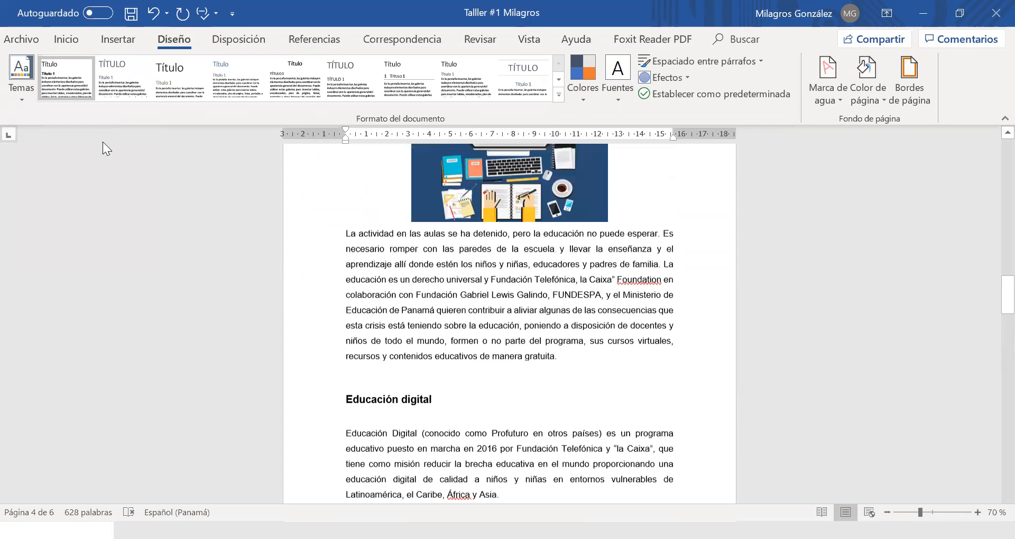
pyautogui.click(66, 39)
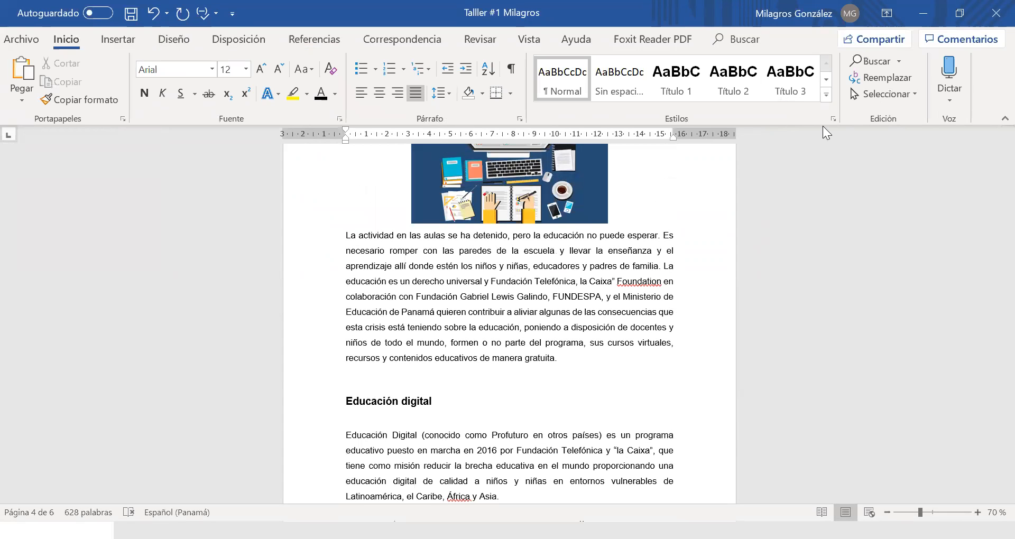
pyautogui.click(822, 96)
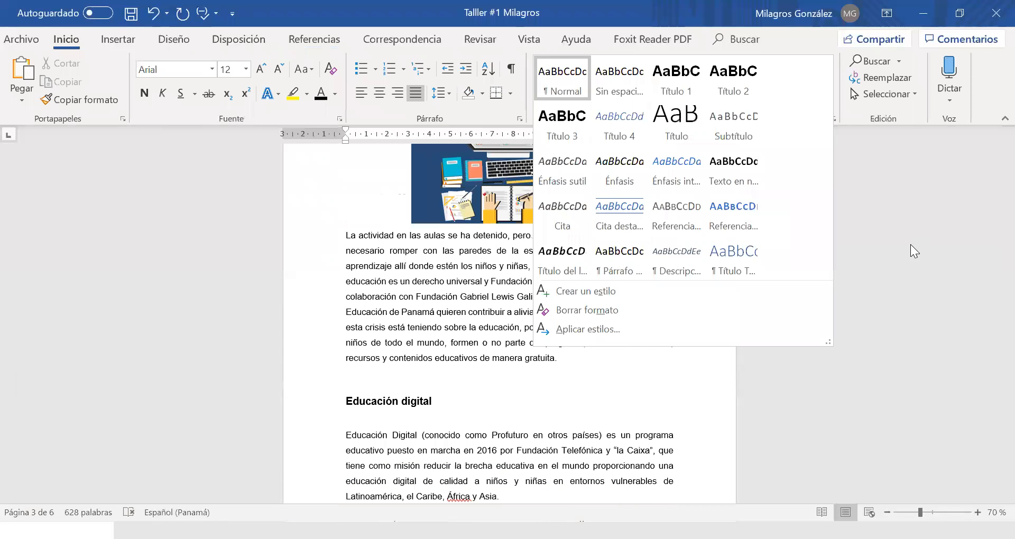
pyautogui.click(990, 258)
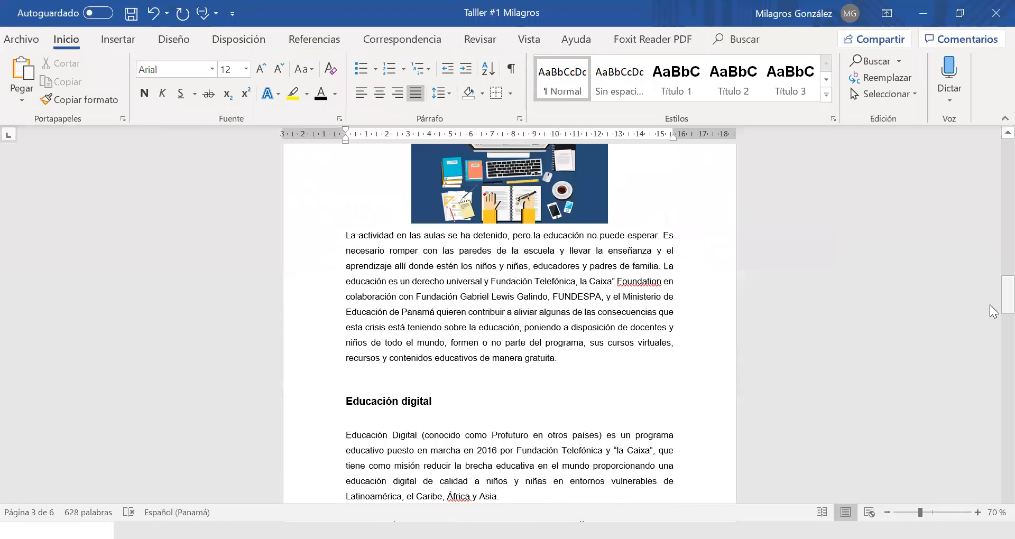
# Step: Split the introduction paragraph before "La educación es un derecho universal" and insert the line "Fundación Gabriel Lewis Galindo" between both parts
pyautogui.moveTo(990, 288); pyautogui.dragTo(990, 264)
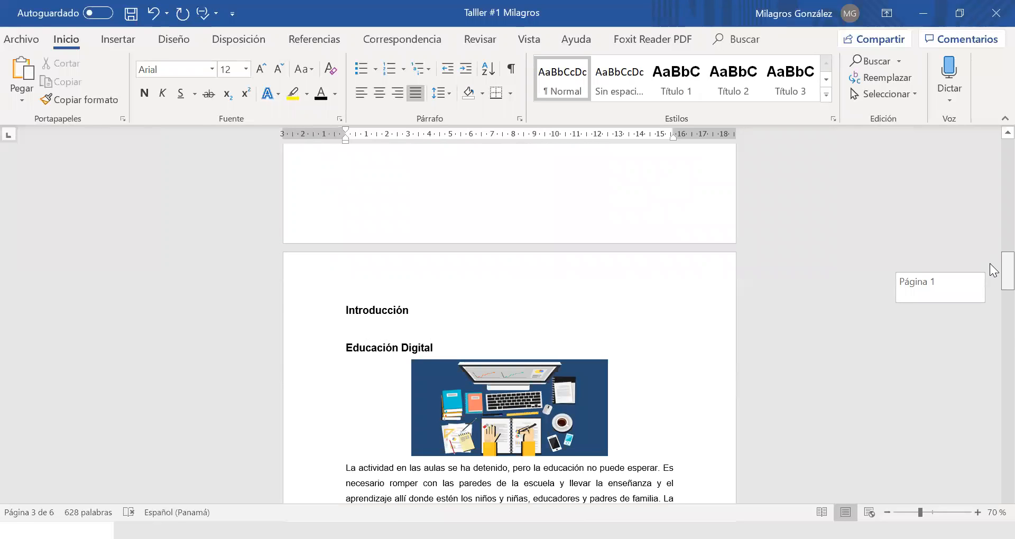
pyautogui.moveTo(991, 270); pyautogui.dragTo(997, 287)
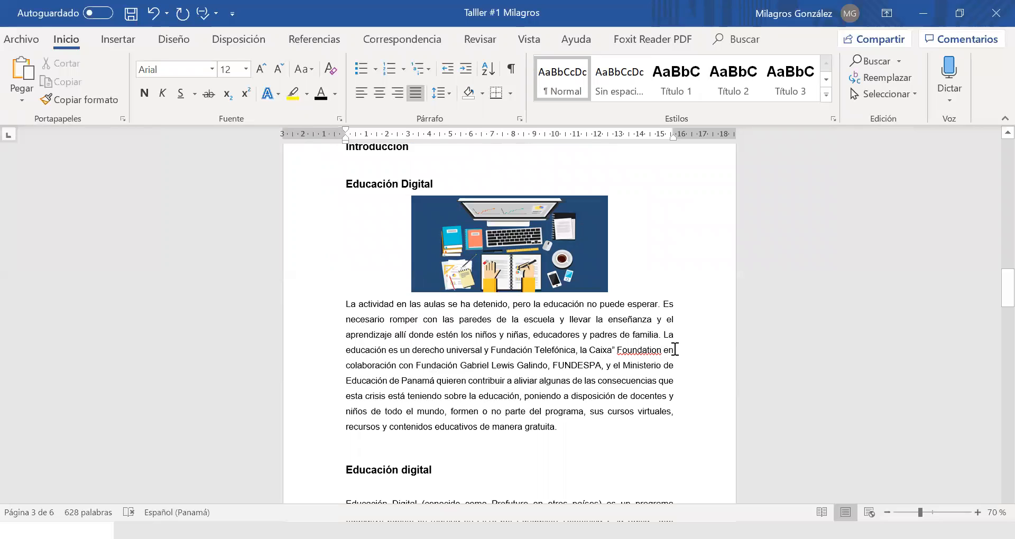
pyautogui.click(663, 337)
pyautogui.press('Return')
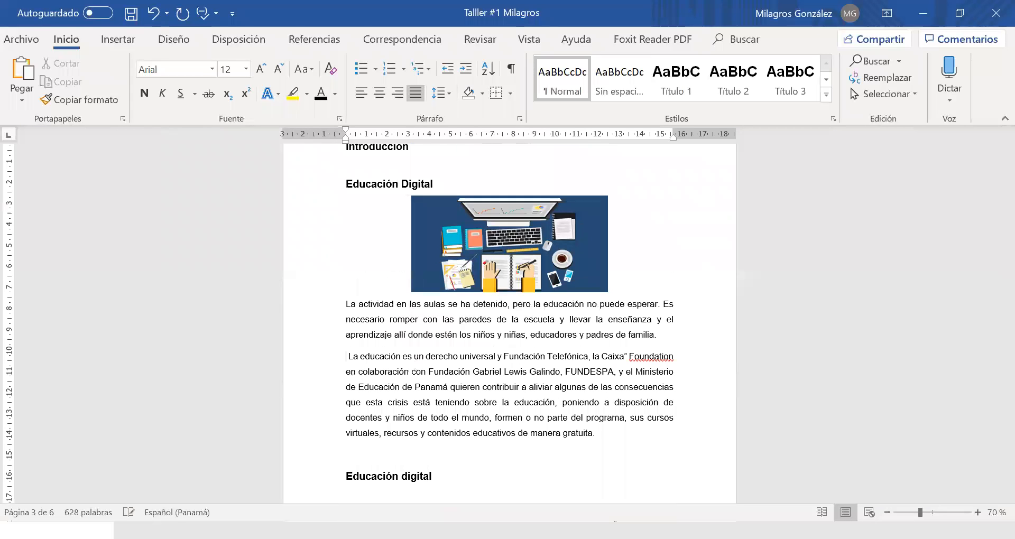
pyautogui.press('Delete')
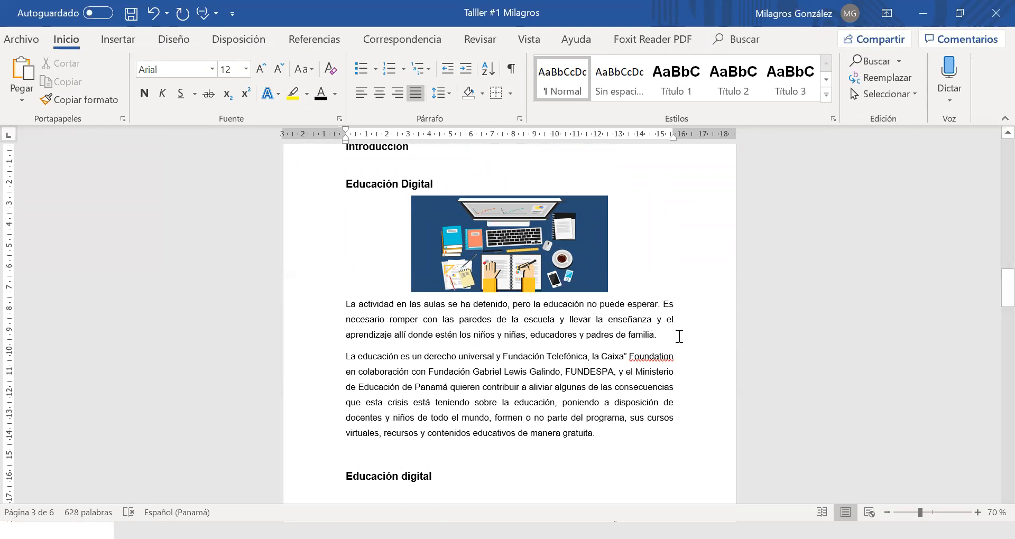
pyautogui.press('Return')
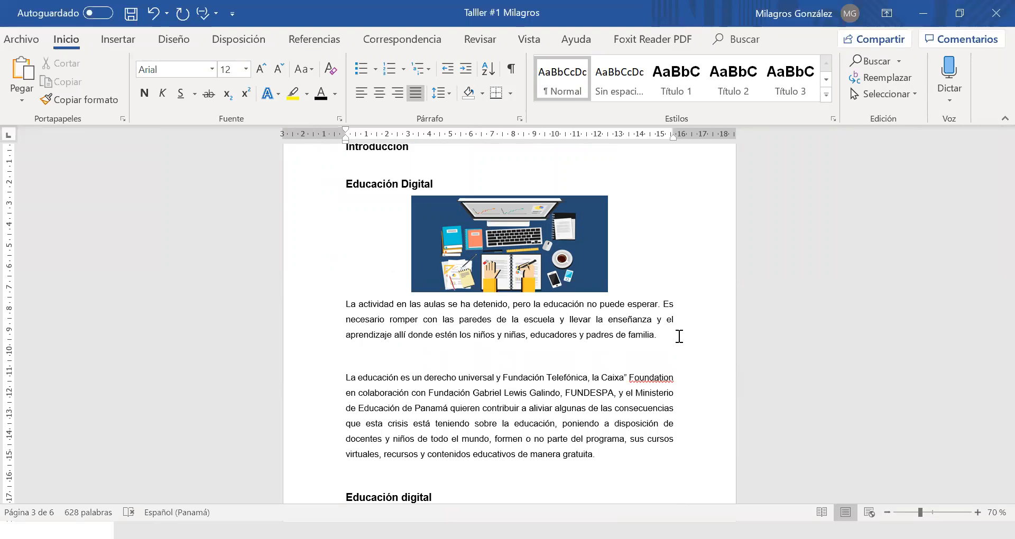
pyautogui.write('Fundación Gabriel Lewis Galindo')
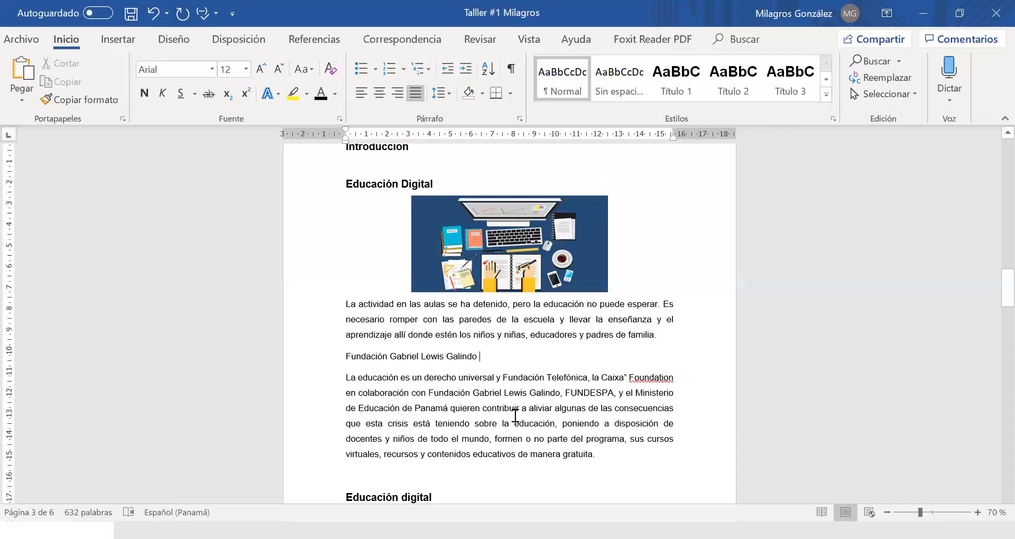
# Step: Make the new line "Fundación Gabriel Lewis Galindo" bold
pyautogui.moveTo(490, 359); pyautogui.dragTo(351, 365)
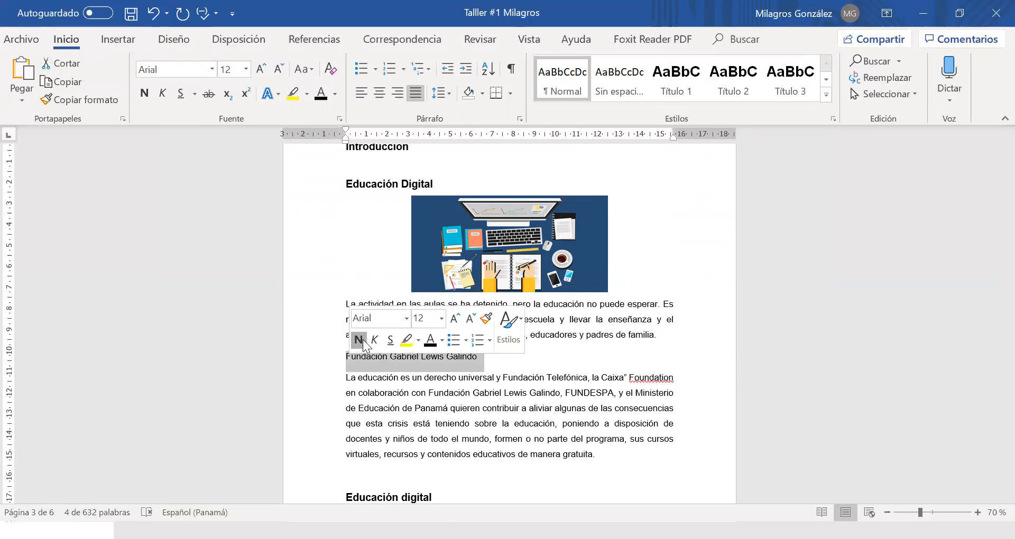
pyautogui.hotkey('ctrl', 'n')
pyautogui.click(508, 361)
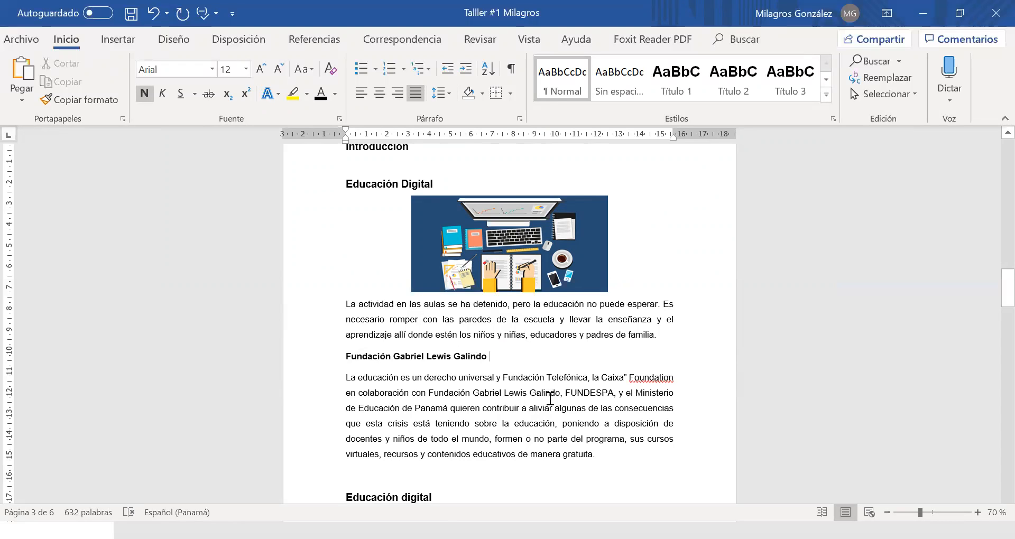
# Step: Update the automatic table of contents after adding the bold line
pyautogui.scroll(3, 545, 418)
pyautogui.scroll(10, 549, 412)
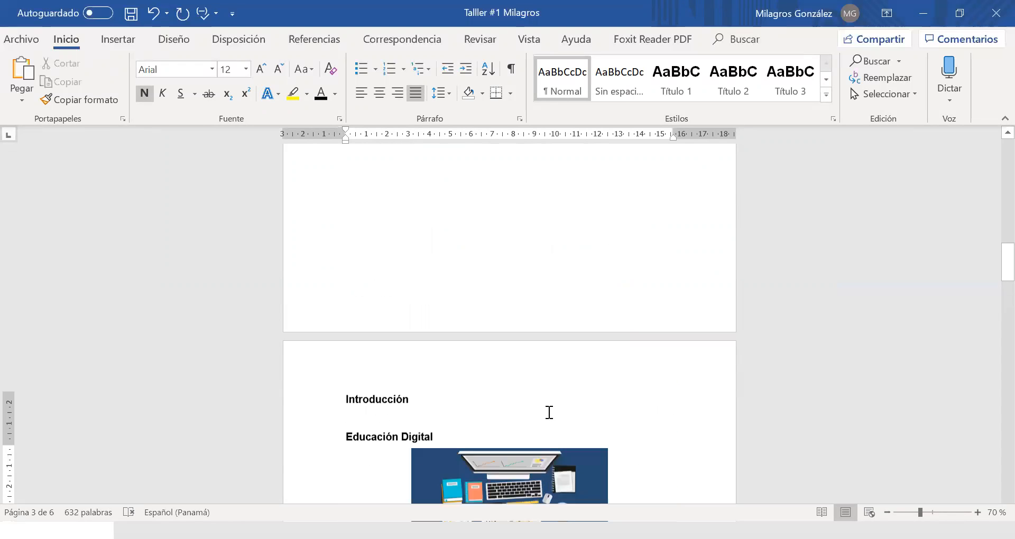
pyautogui.scroll(2, 555, 401)
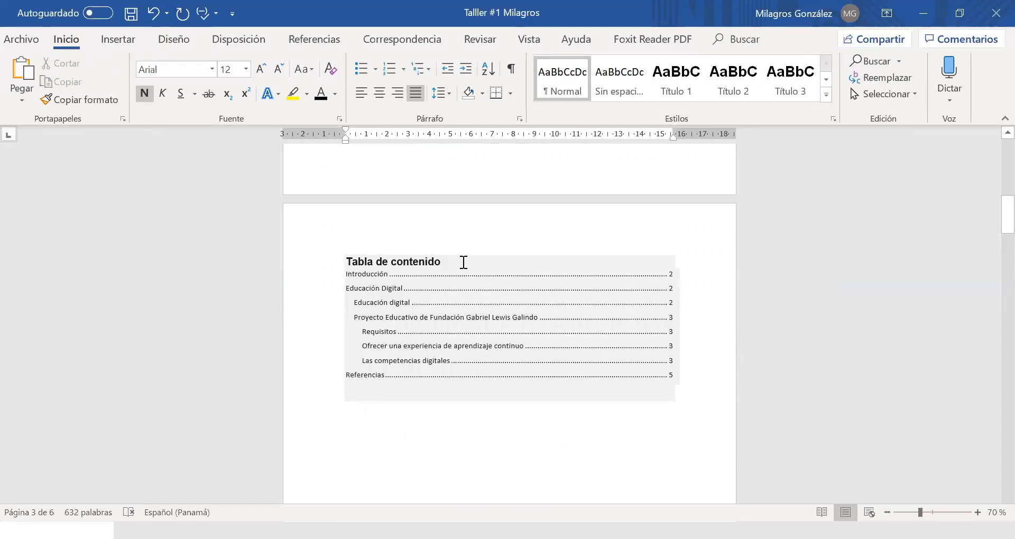
pyautogui.click(418, 261)
pyautogui.click(417, 253)
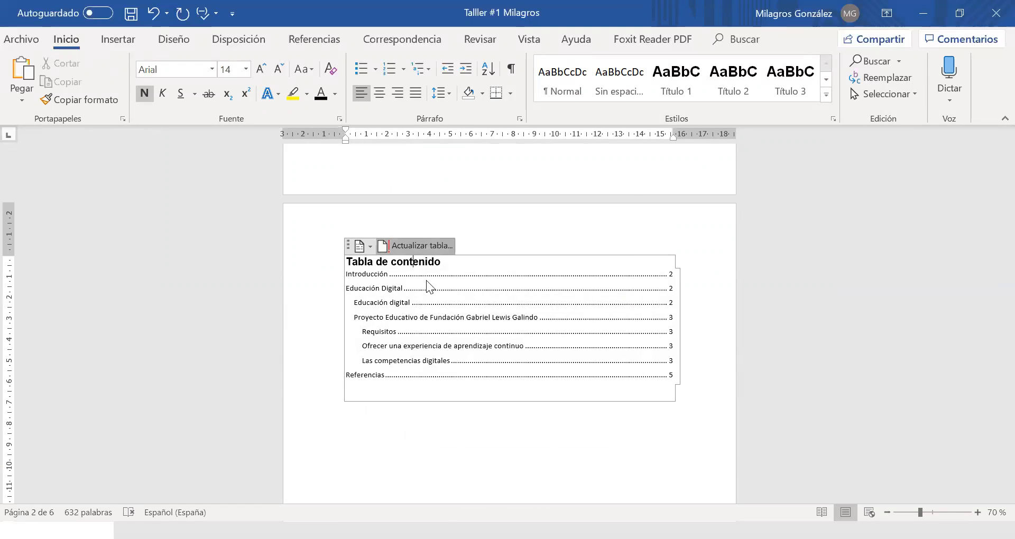
pyautogui.click(518, 303)
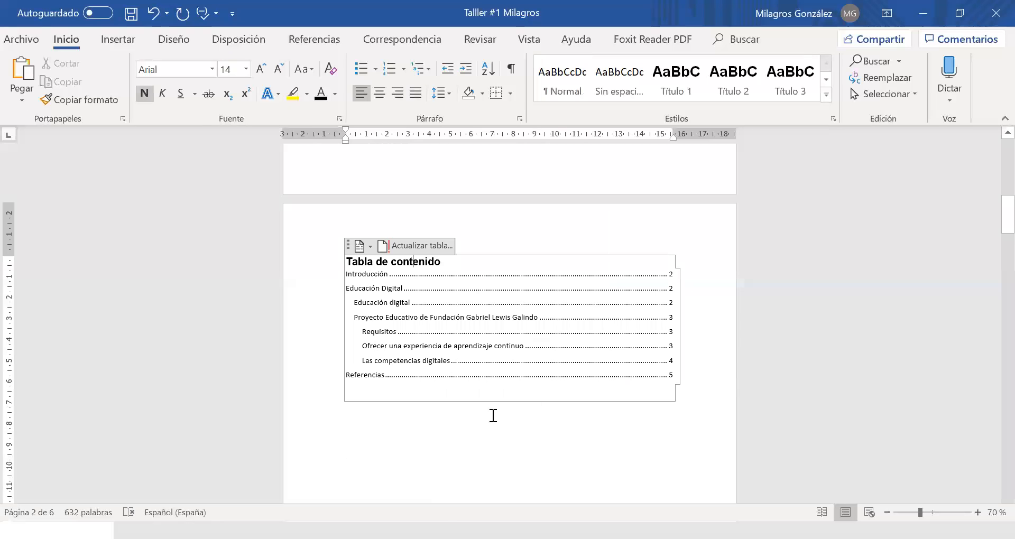
# Step: Apply the Título 2 style to the "Fundación Gabriel Lewis Galindo" line in the introduction
pyautogui.scroll(-5, 407, 437)
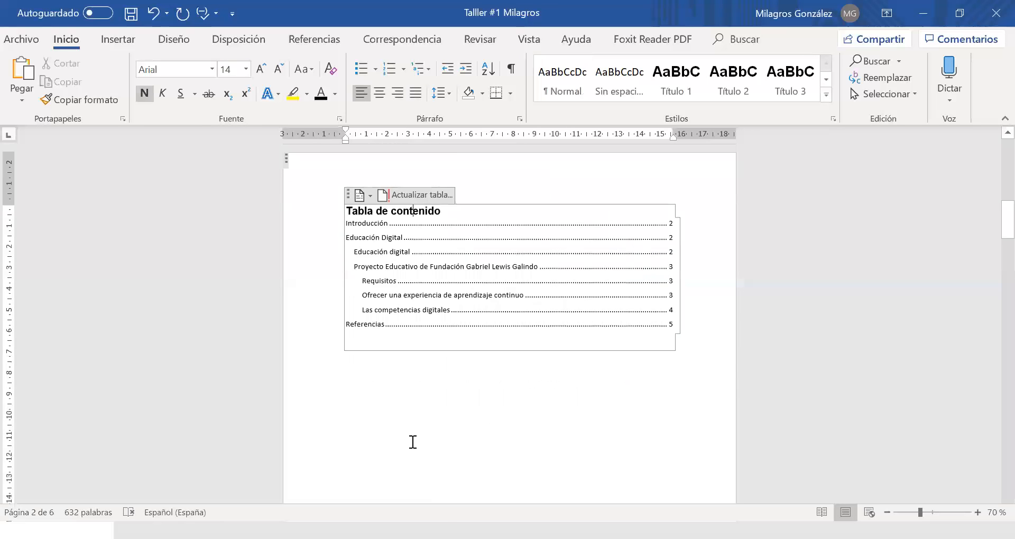
pyautogui.scroll(-10, 446, 447)
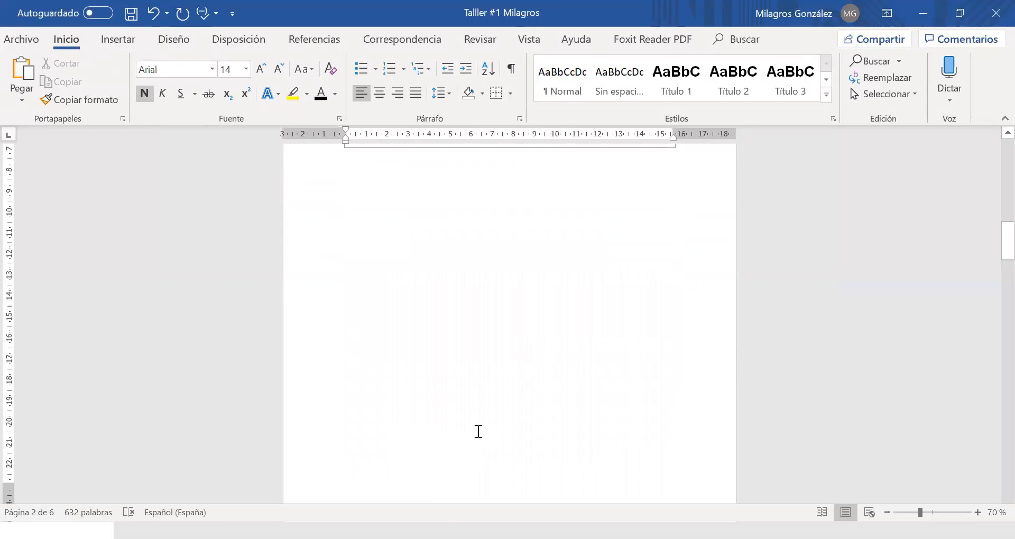
pyautogui.scroll(-10, 490, 432)
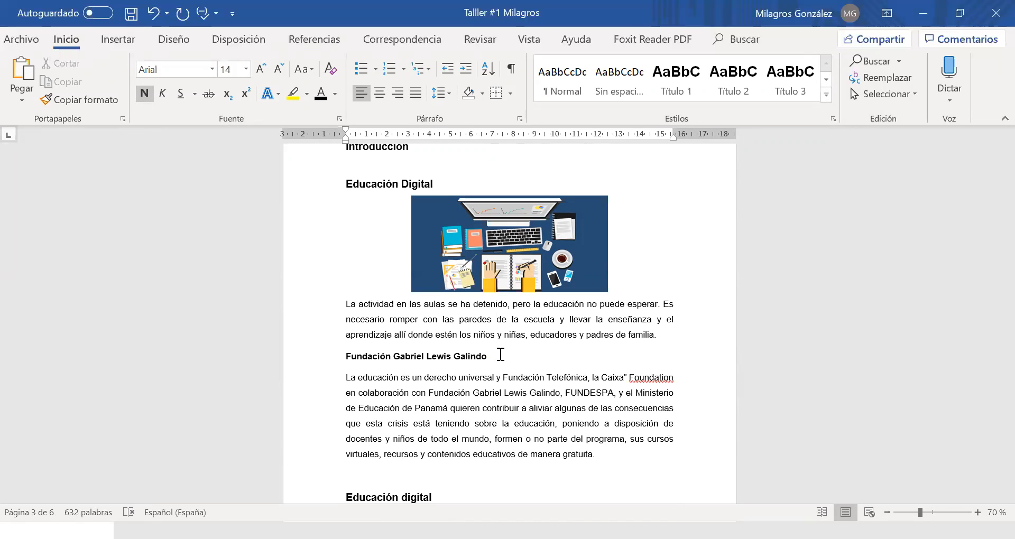
pyautogui.moveTo(497, 356); pyautogui.dragTo(366, 360)
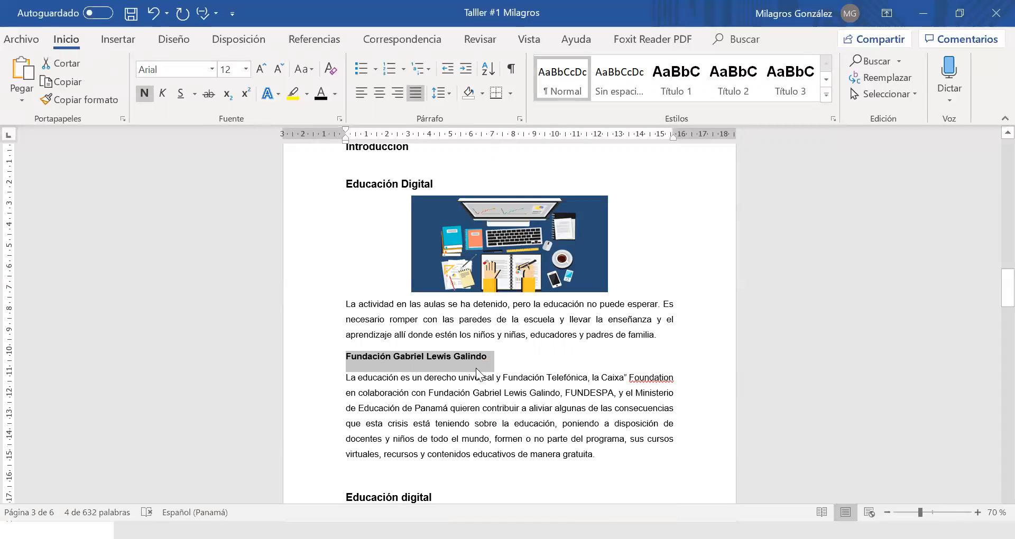
pyautogui.click(733, 89)
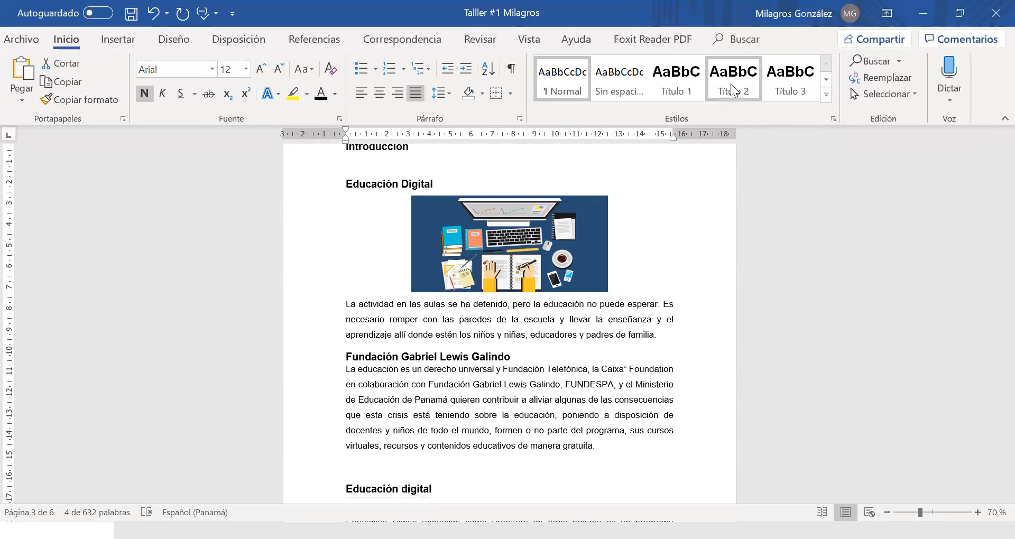
pyautogui.click(533, 357)
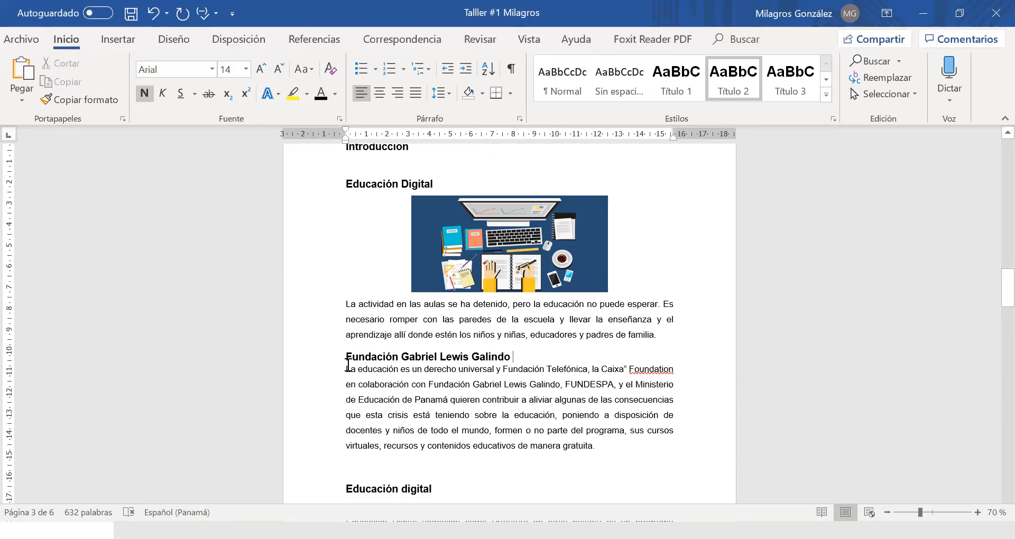
# Step: Adjust the line spacing of the "Fundación Gabriel Lewis Galindo" heading and the paragraph below it
pyautogui.moveTo(686, 371); pyautogui.dragTo(346, 360)
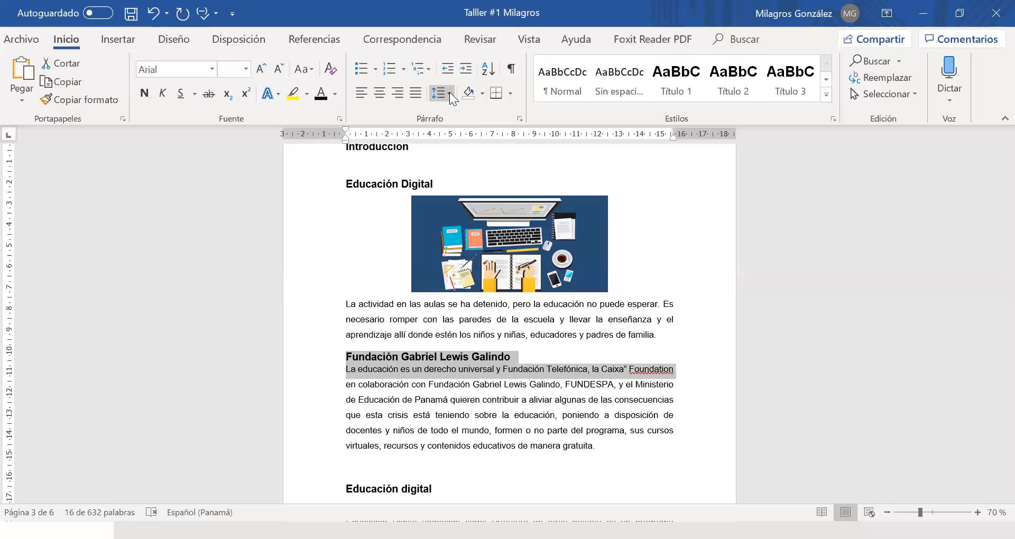
pyautogui.click(449, 92)
pyautogui.click(470, 145)
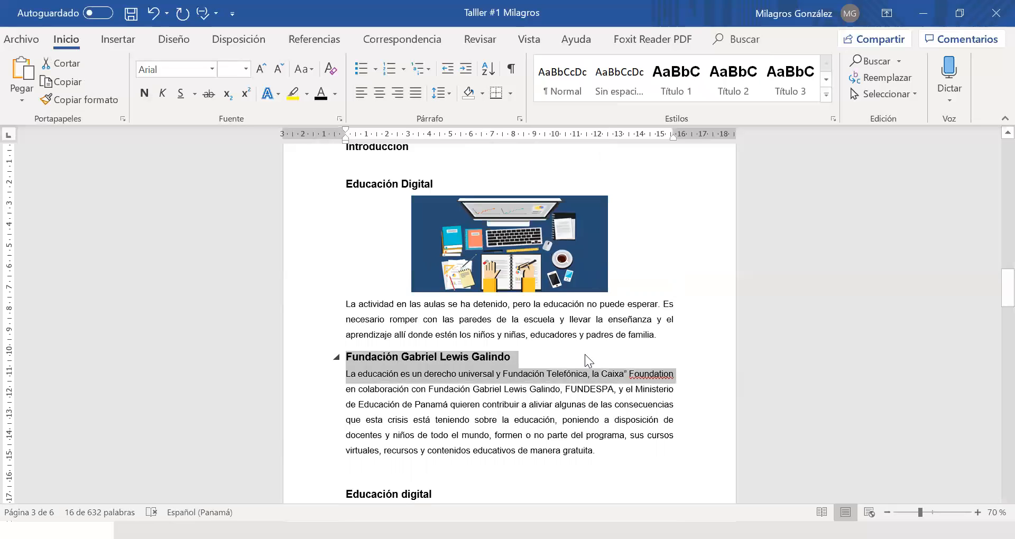
pyautogui.click(601, 359)
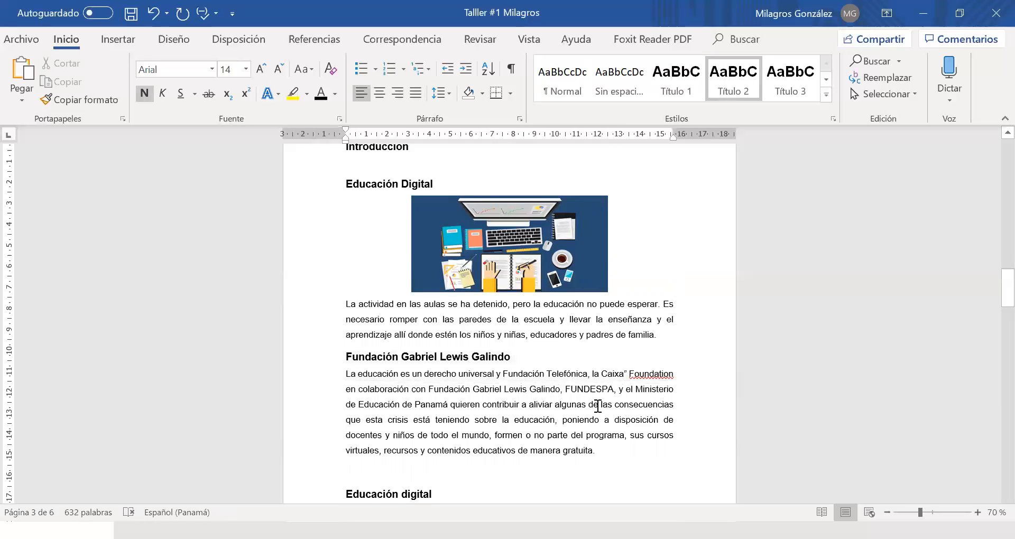
# Step: Update the entire table of contents to include the new "Fundación Gabriel Lewis Galindo" heading
pyautogui.scroll(4, 618, 385)
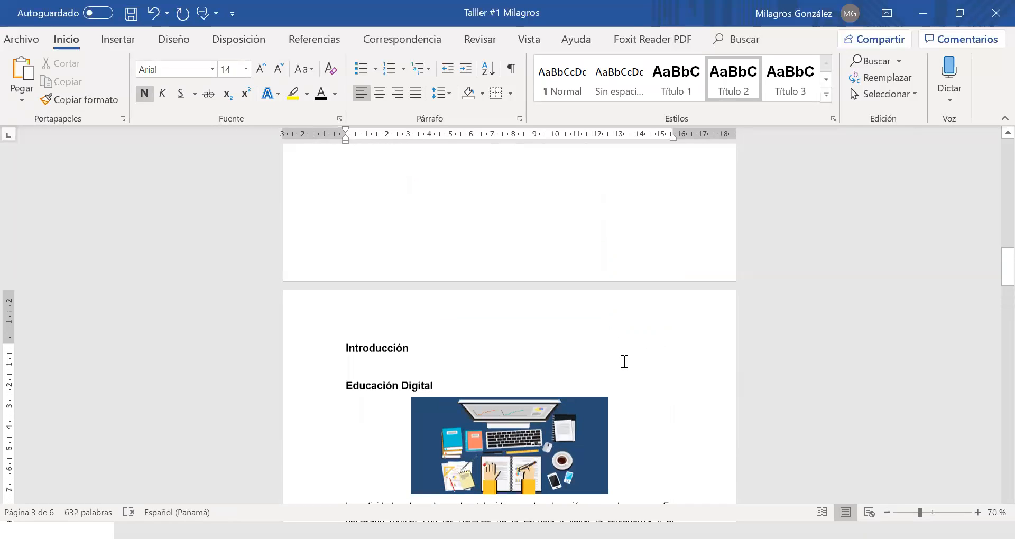
pyautogui.scroll(-2, 624, 374)
pyautogui.scroll(-2, 624, 373)
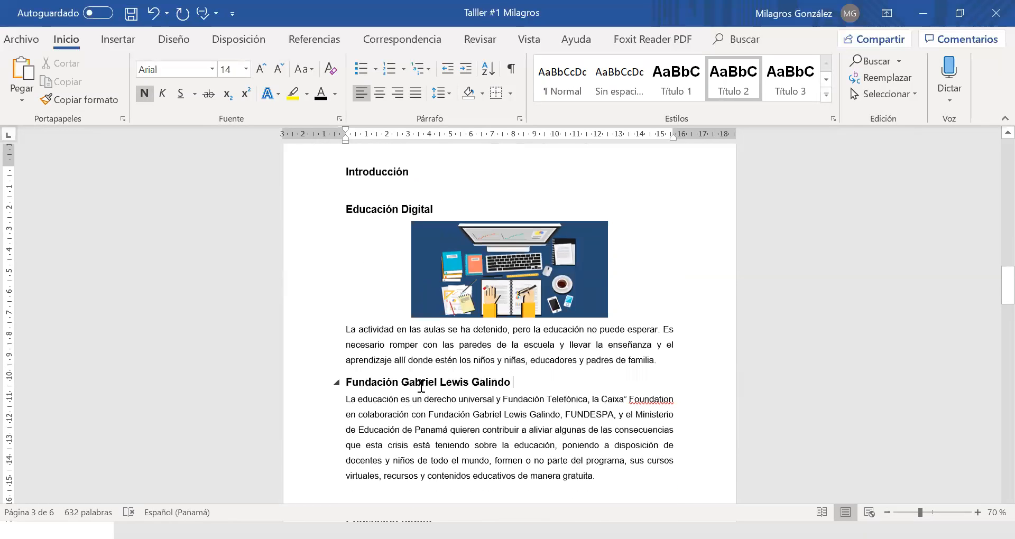
pyautogui.scroll(8, 523, 378)
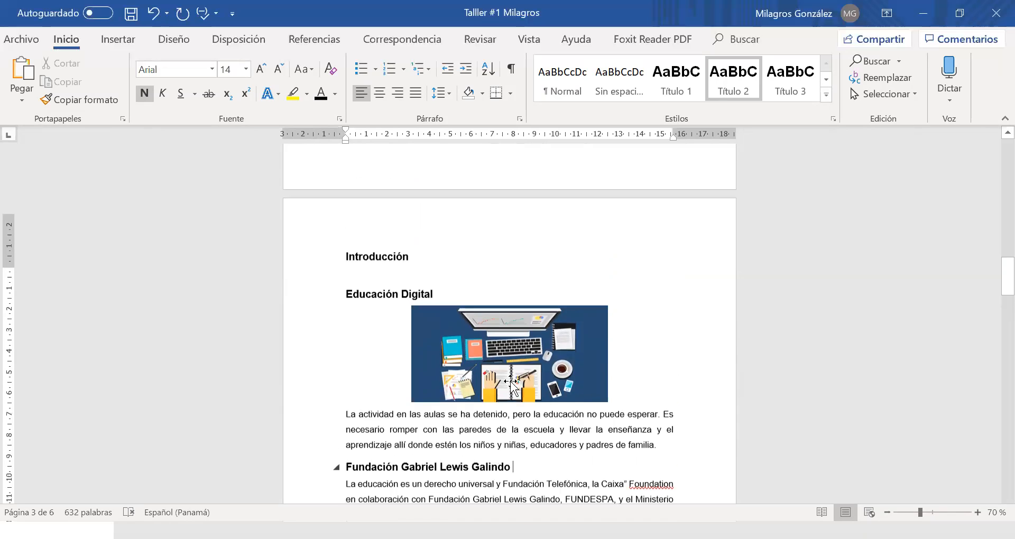
pyautogui.scroll(8, 576, 359)
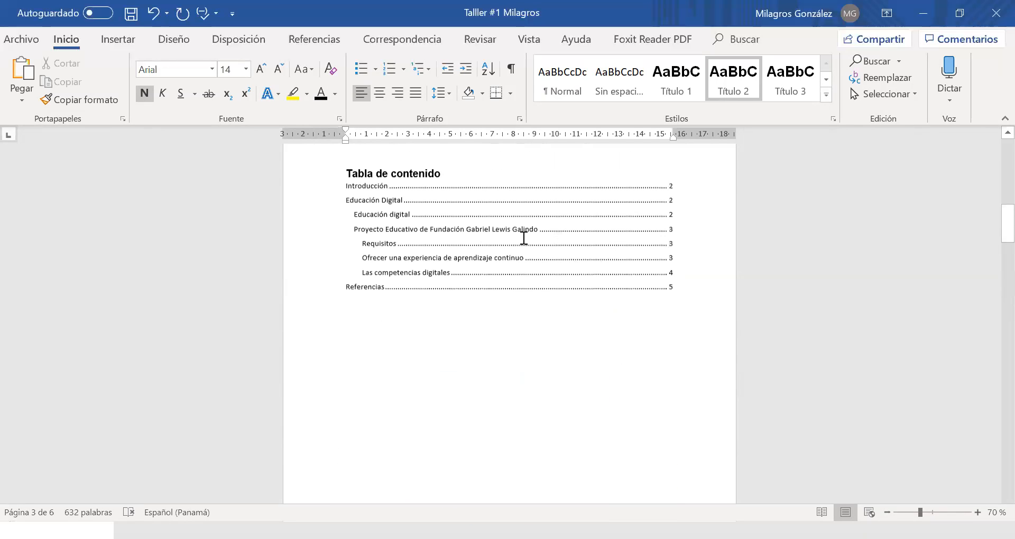
pyautogui.click(524, 240)
pyautogui.press('F9')
pyautogui.click(419, 275)
pyautogui.press('Return')
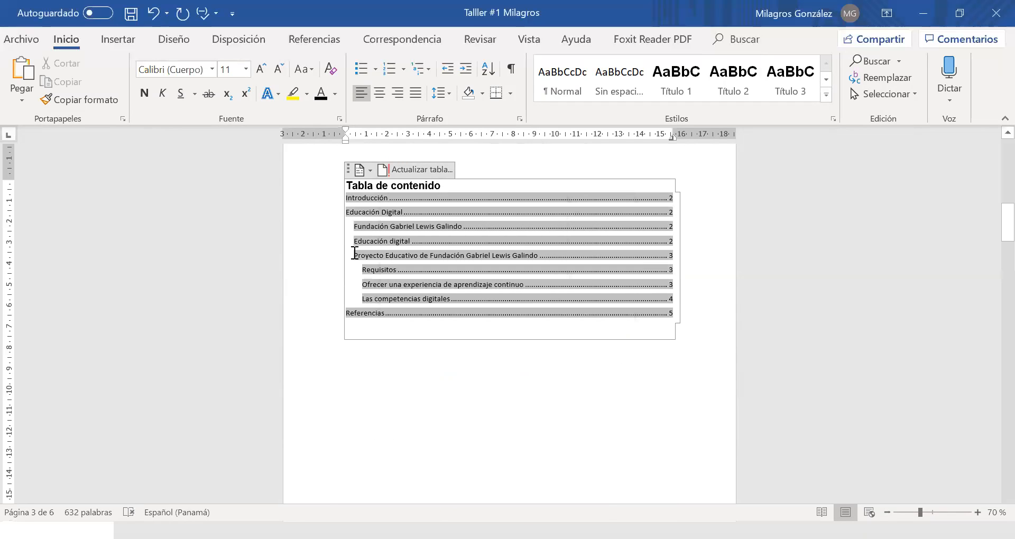
pyautogui.click(668, 228)
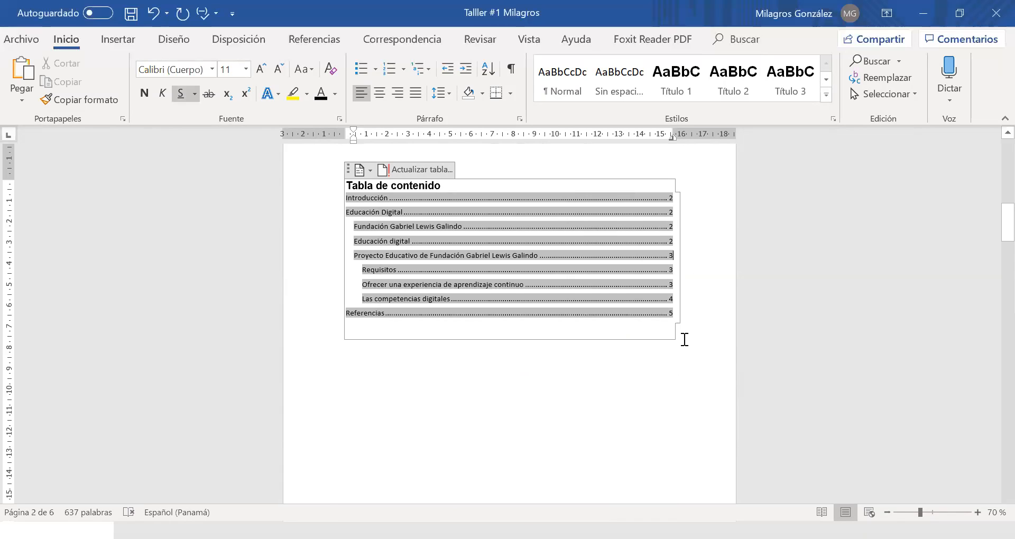
pyautogui.click(671, 372)
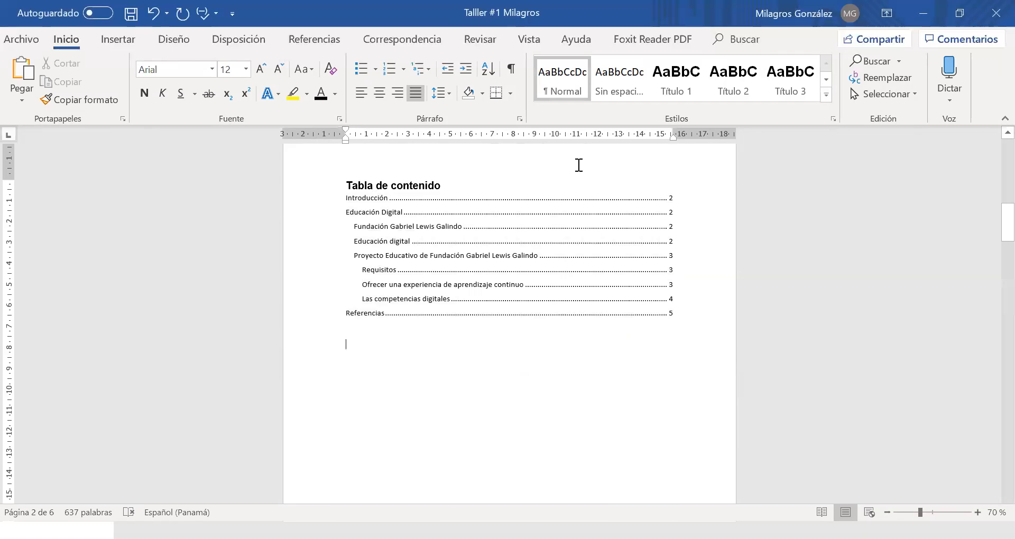
pyautogui.scroll(-2, 608, 312)
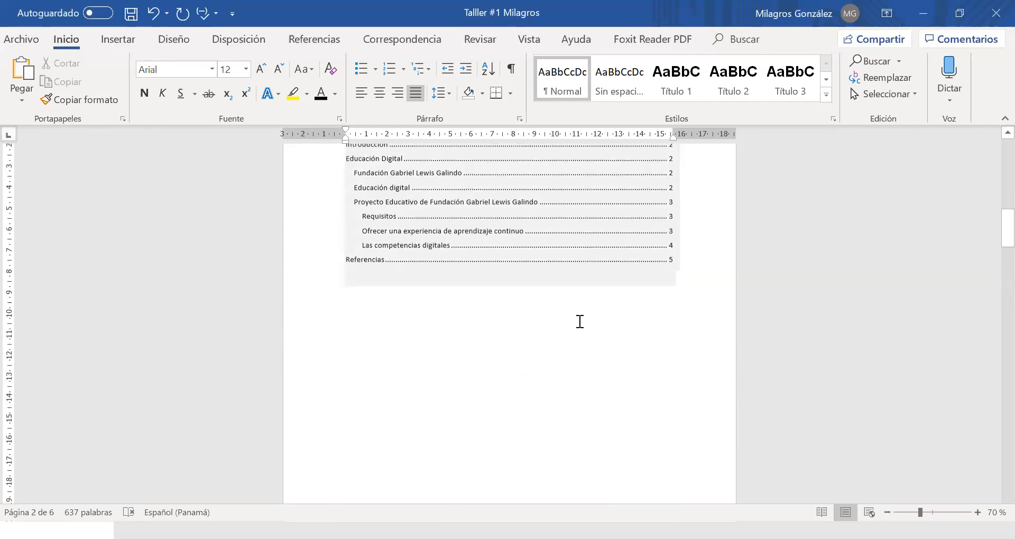
pyautogui.scroll(-6, 484, 331)
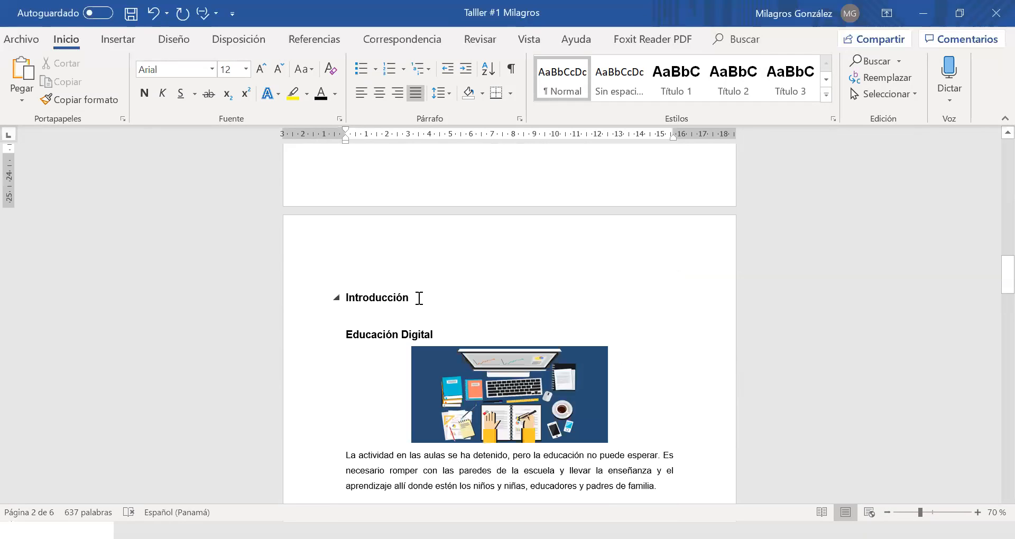
pyautogui.scroll(4, 525, 308)
pyautogui.scroll(4, 528, 310)
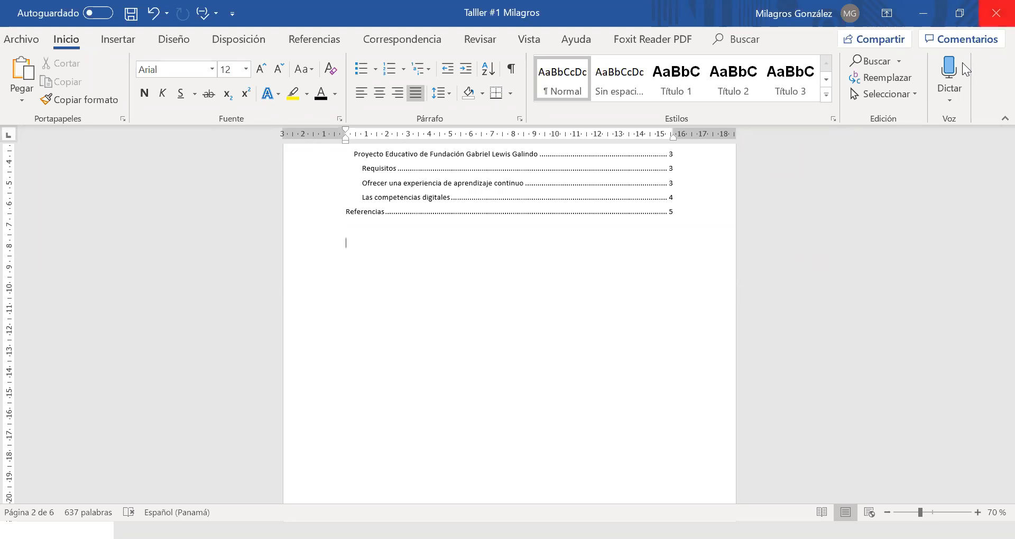
# Step: Modify the Normal style to use the Arial font at 12 pt
pyautogui.rightClick(677, 81)
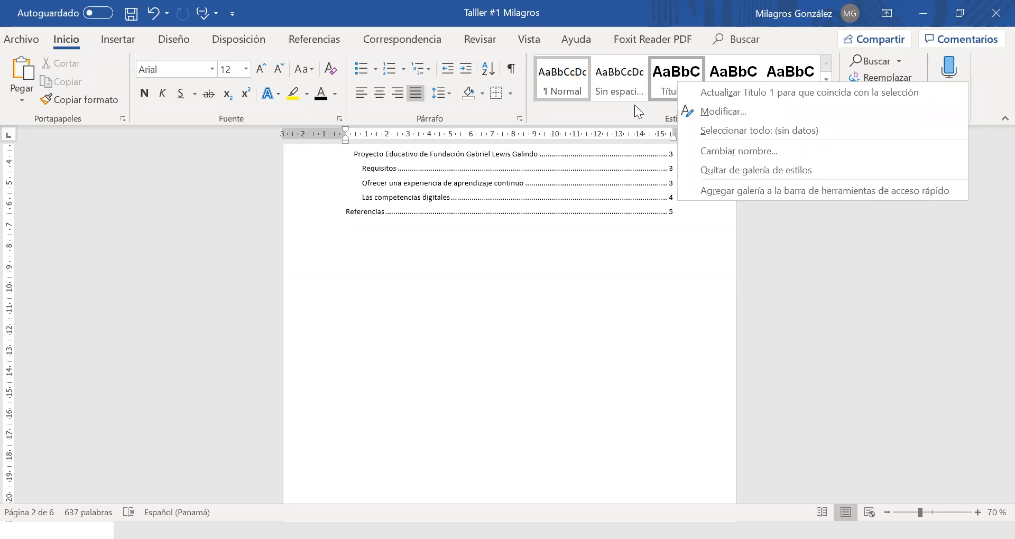
pyautogui.rightClick(574, 79)
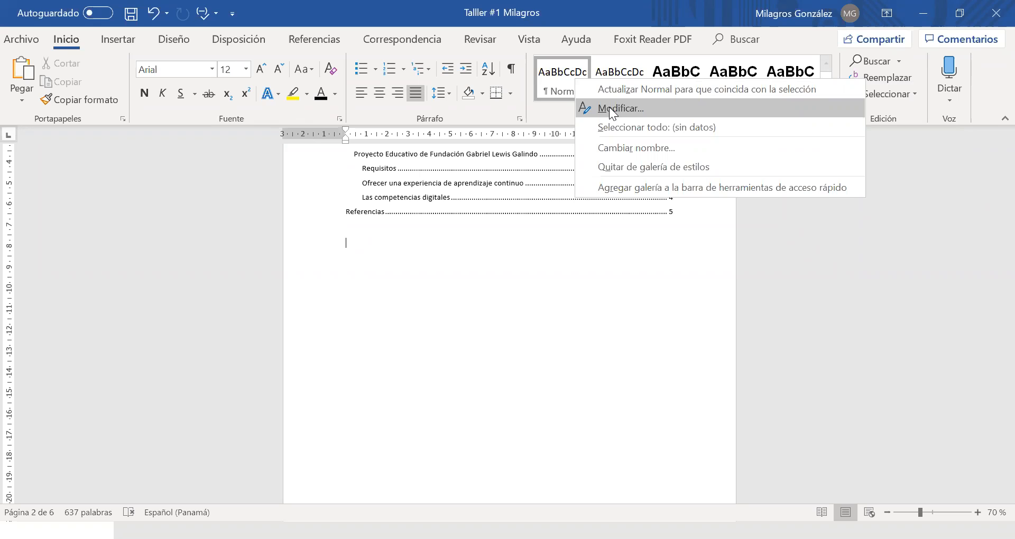
pyautogui.click(609, 108)
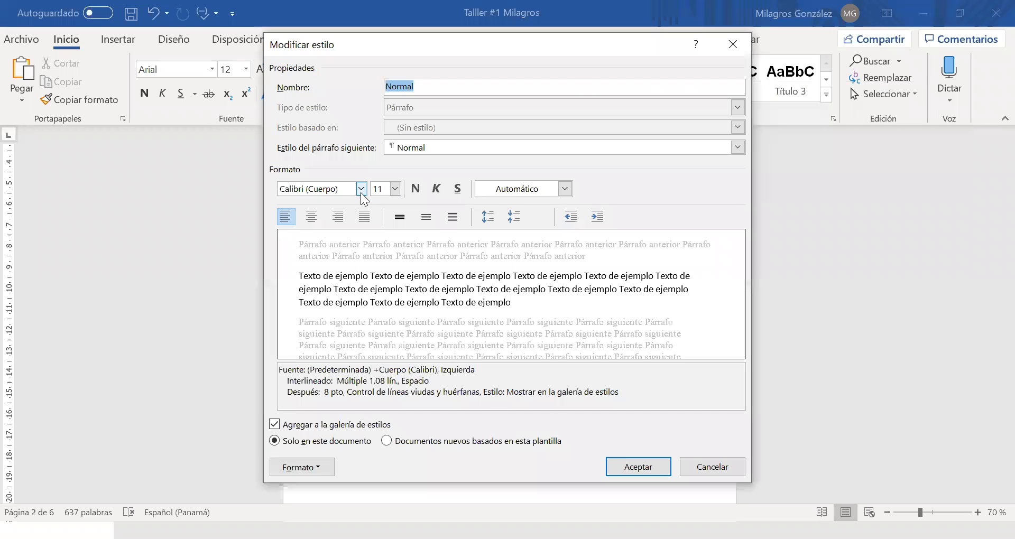
pyautogui.click(361, 189)
pyautogui.click(305, 244)
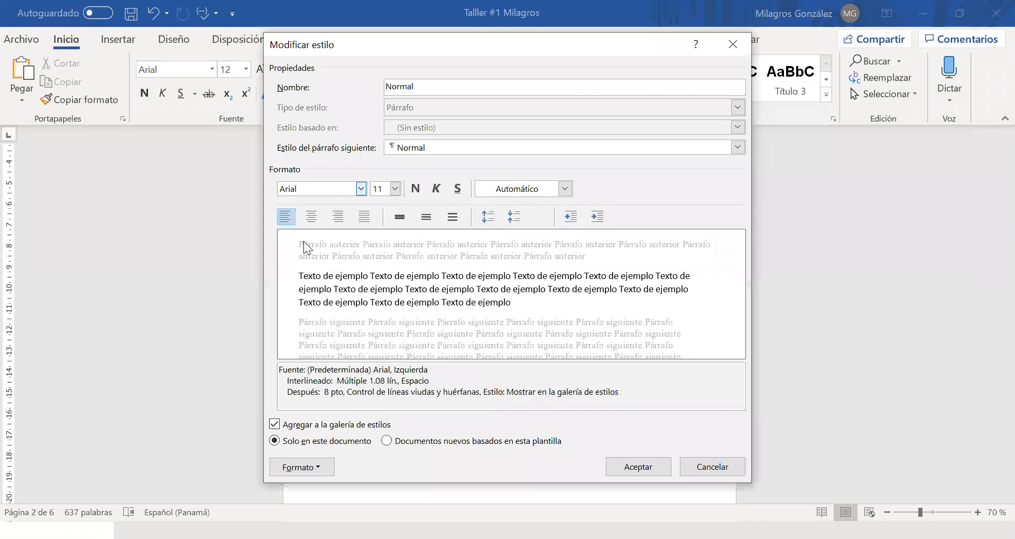
pyautogui.click(395, 189)
pyautogui.click(377, 248)
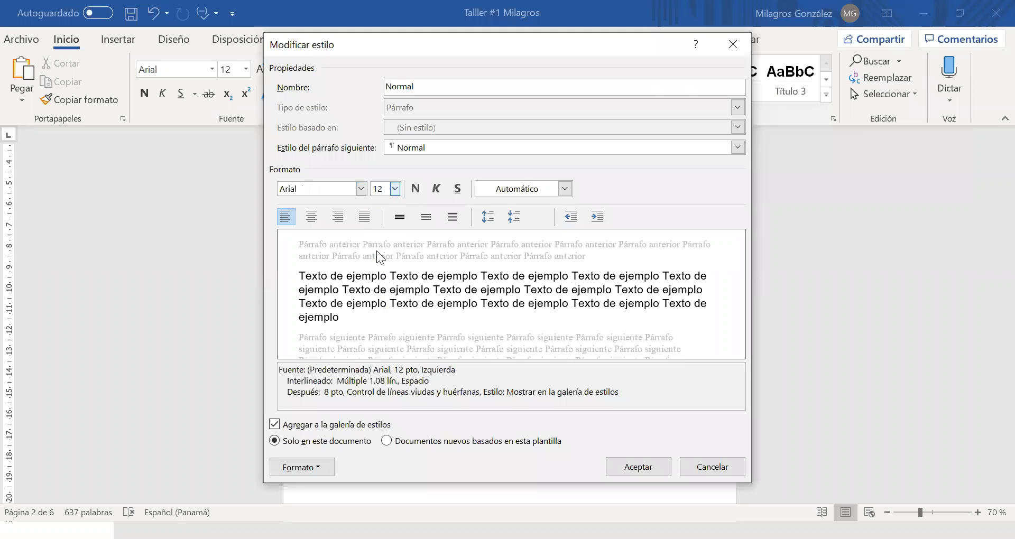
# Step: Set the Normal style's font colour to black and its alignment to justified, and apply the style changes
pyautogui.click(565, 189)
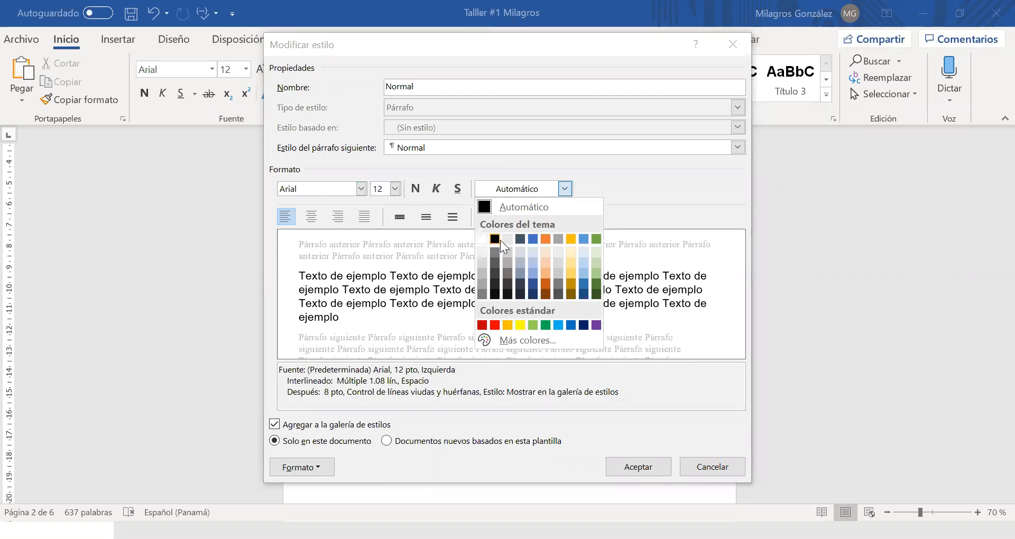
pyautogui.click(498, 239)
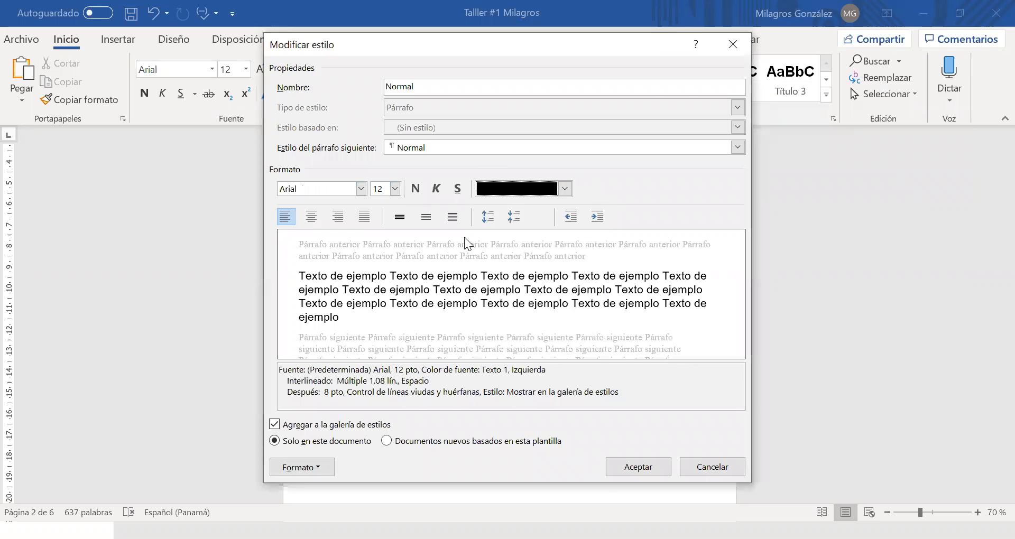
pyautogui.click(364, 217)
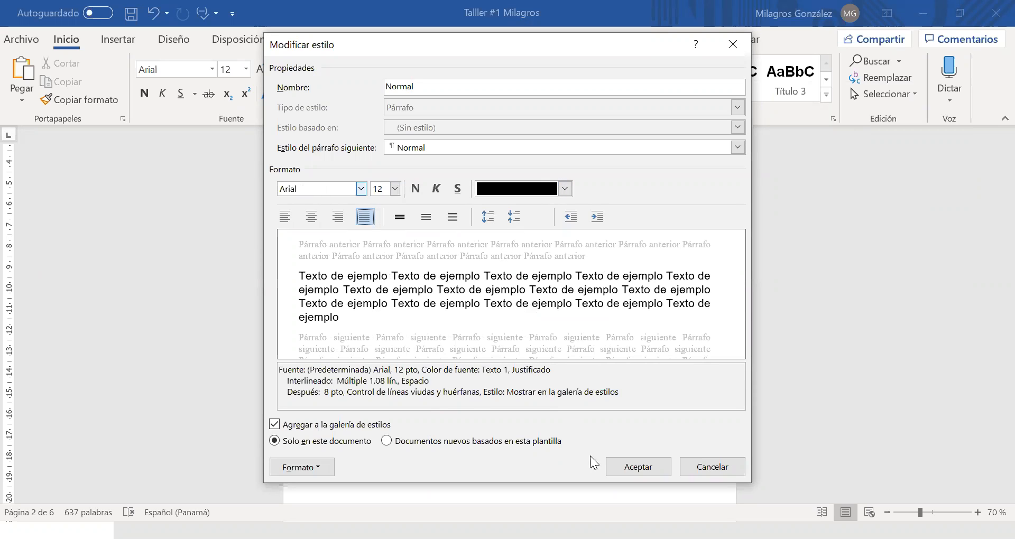
pyautogui.click(639, 468)
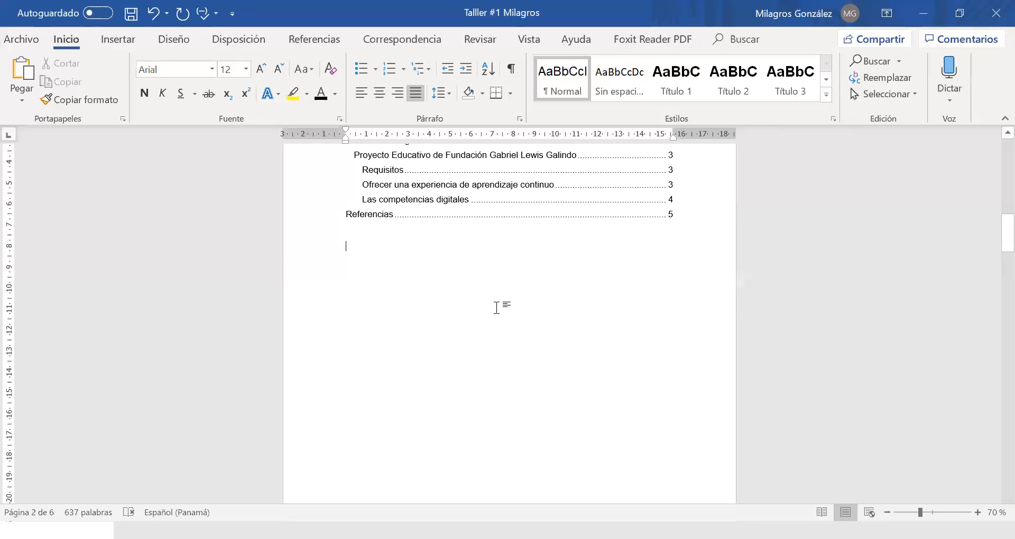
pyautogui.scroll(3, 482, 261)
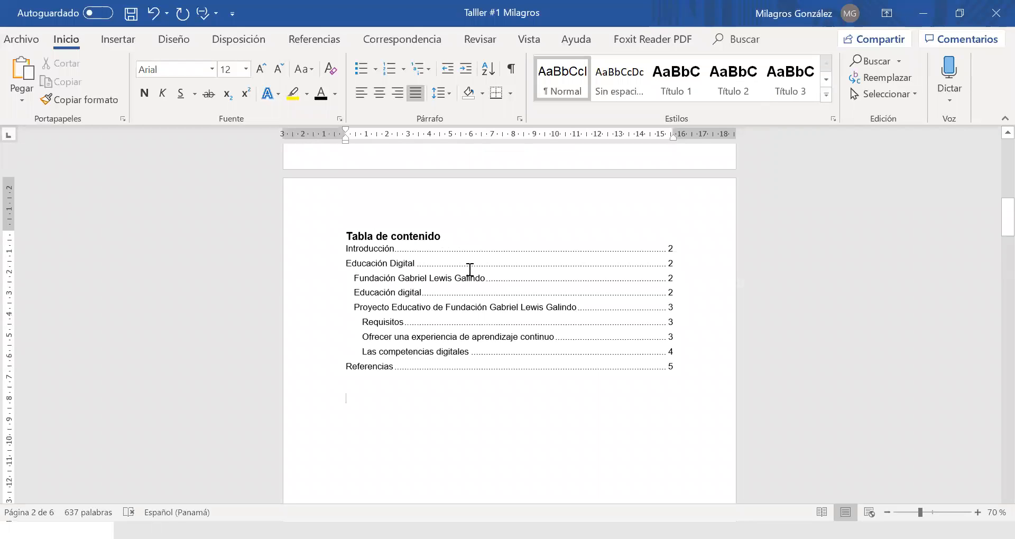
pyautogui.click(316, 40)
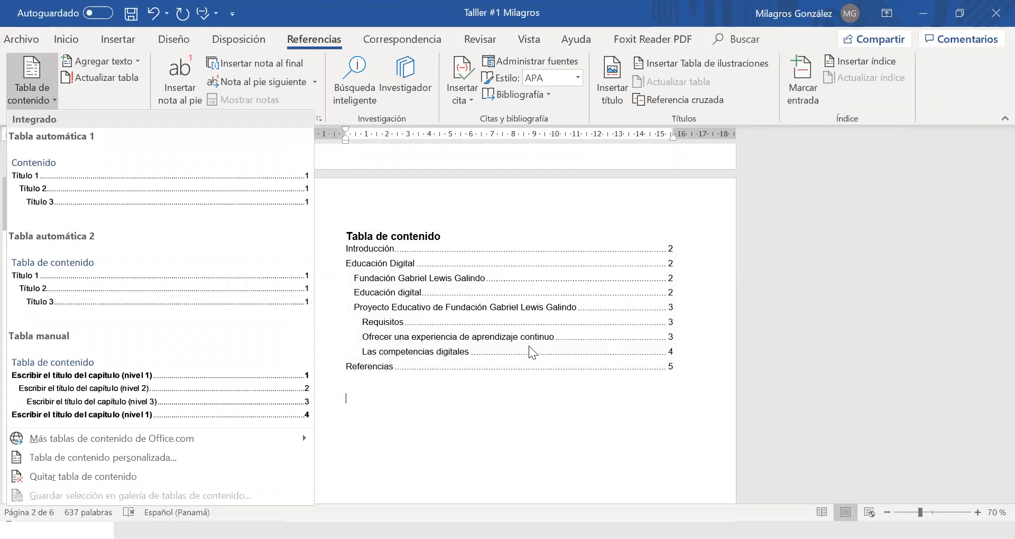
pyautogui.click(723, 351)
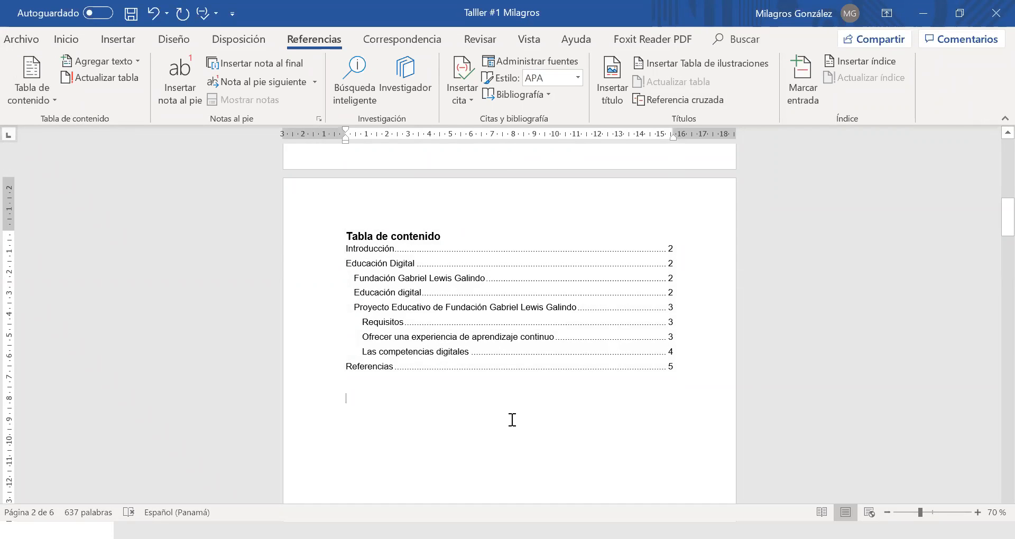
# Step: Insert the image "obtienearchivo" on the empty line below the "Educación digital" heading
pyautogui.scroll(-2, 512, 420)
pyautogui.scroll(-15, 512, 420)
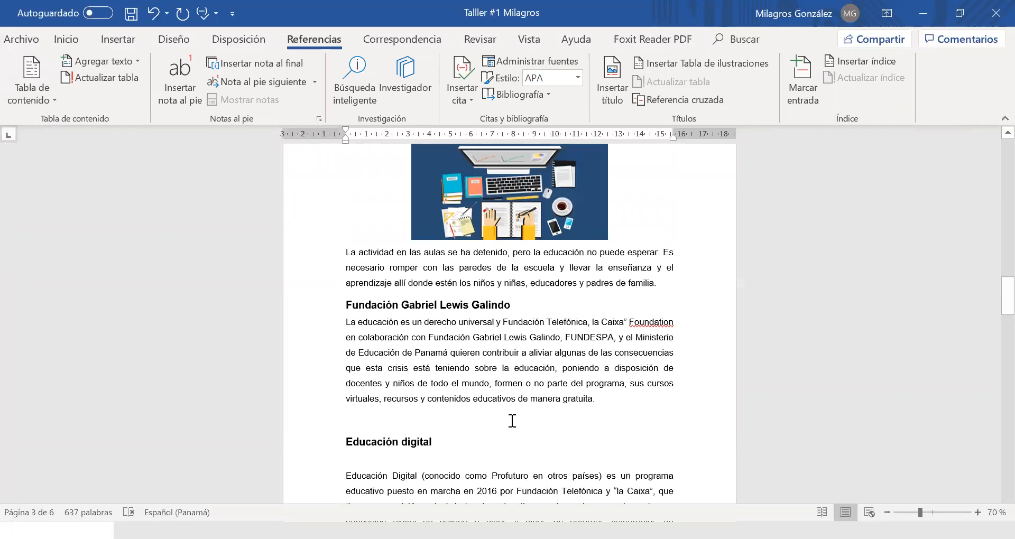
pyautogui.scroll(-1, 513, 420)
pyautogui.click(442, 398)
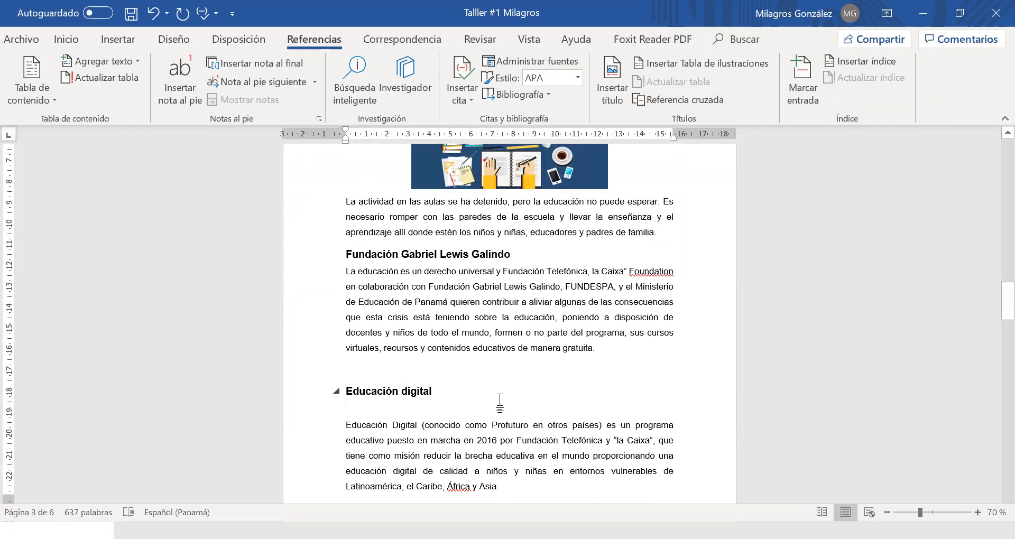
pyautogui.click(73, 33)
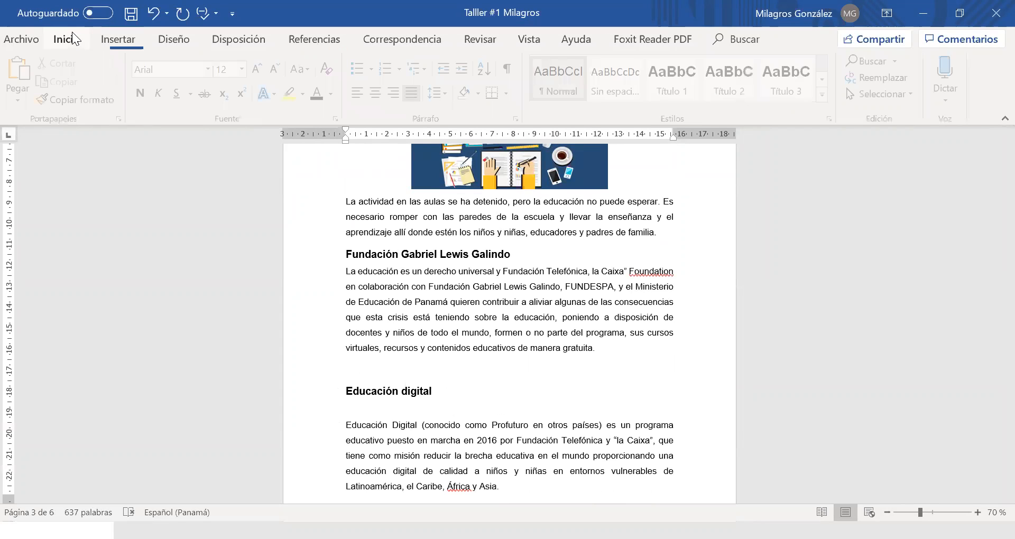
pyautogui.click(120, 38)
pyautogui.click(136, 63)
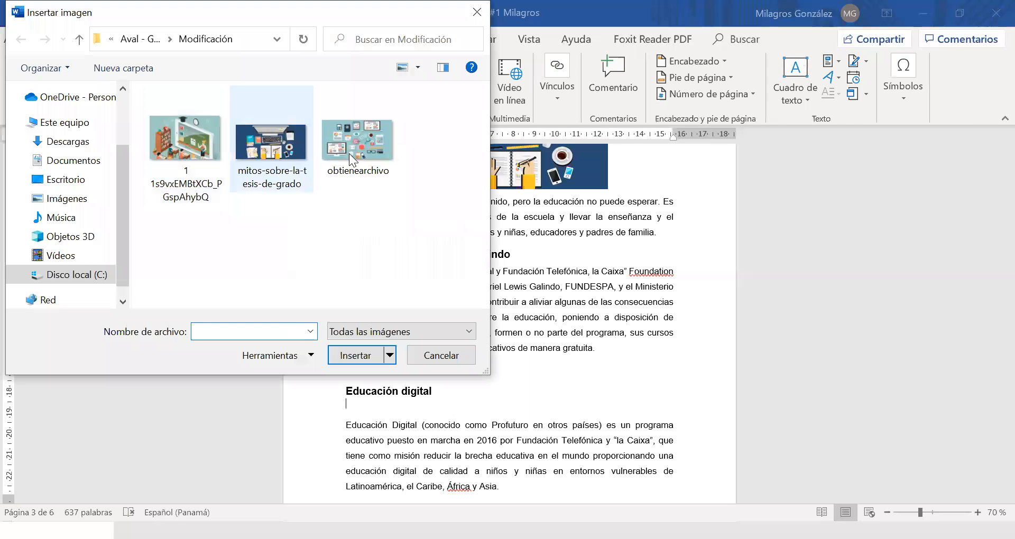
pyautogui.click(358, 140)
pyautogui.click(358, 356)
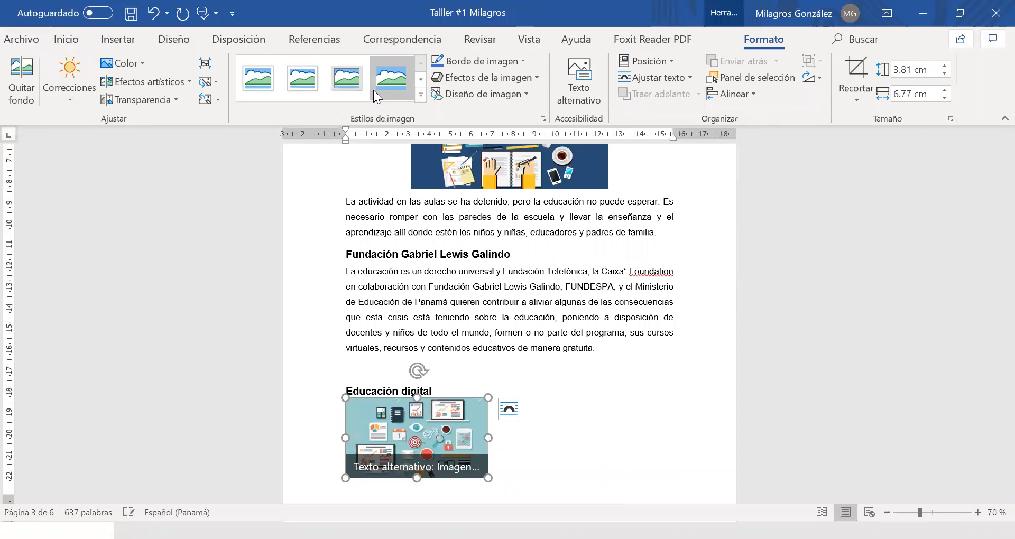
# Step: Apply the black-bordered oval picture style to the inserted image and enlarge it to about 5.7 cm by 10.13 cm
pyautogui.click(421, 97)
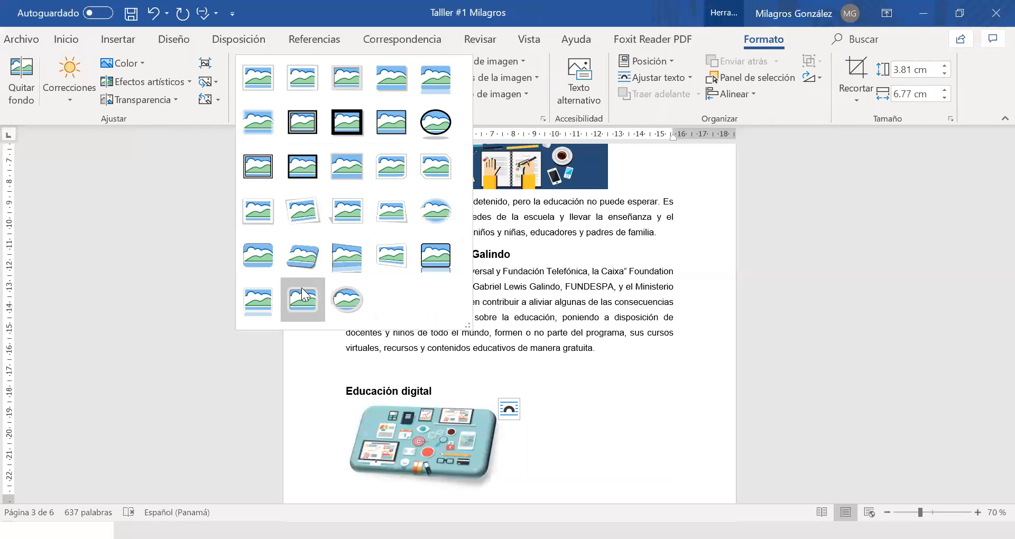
pyautogui.click(441, 124)
pyautogui.scroll(-2, 475, 362)
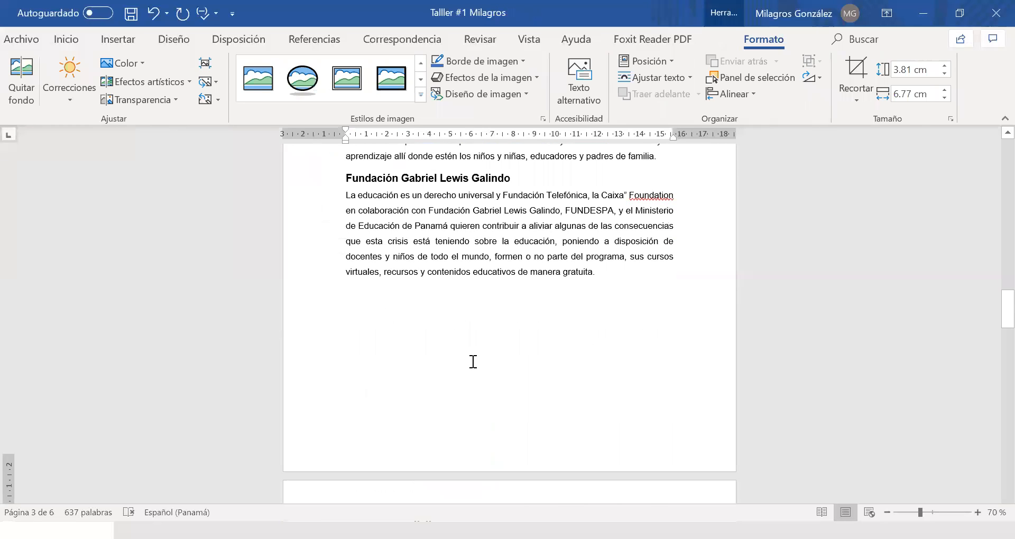
pyautogui.scroll(-6, 473, 362)
pyautogui.moveTo(492, 403); pyautogui.dragTo(544, 444)
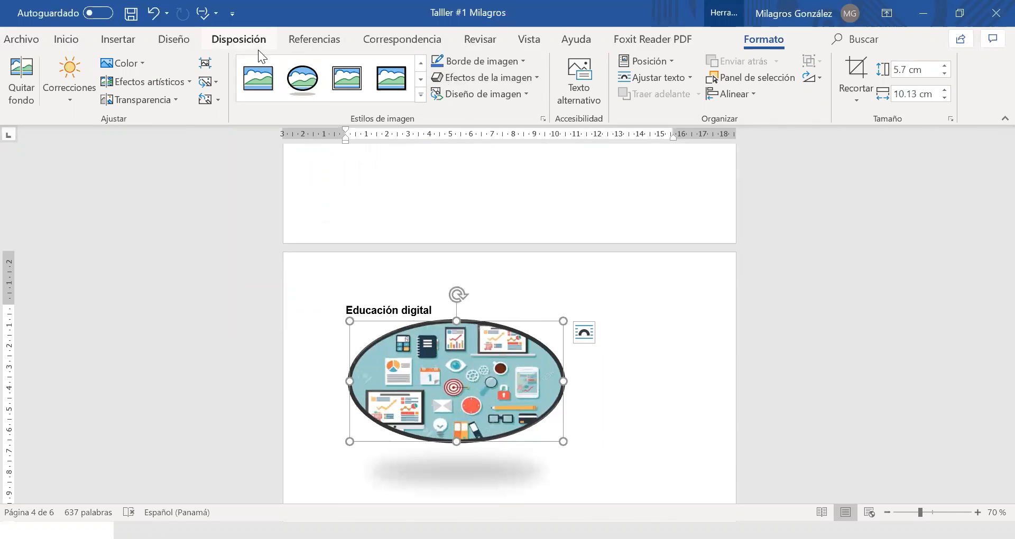
# Step: Centre the oval image below the "Educación digital" heading on its page
pyautogui.scroll(4, 455, 278)
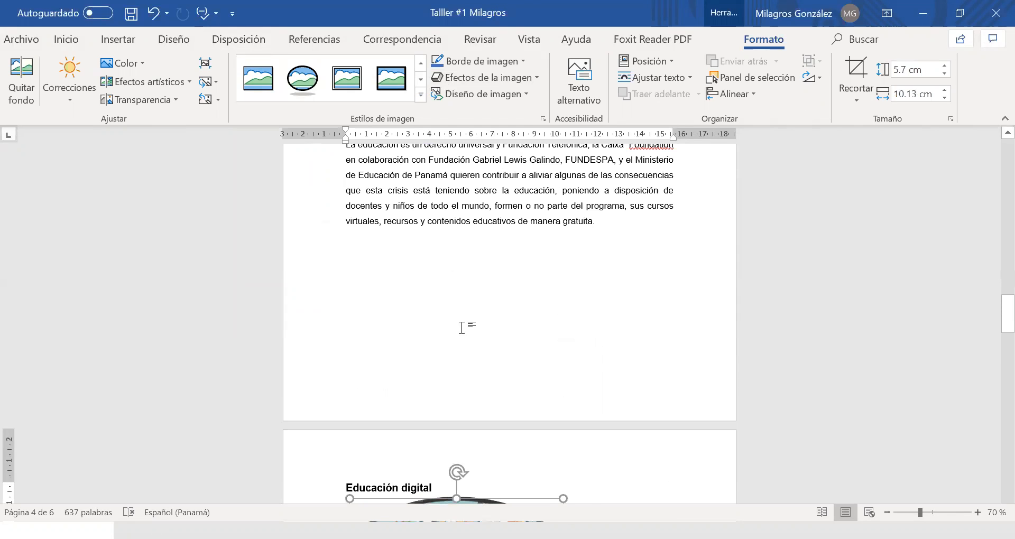
pyautogui.scroll(-4, 508, 307)
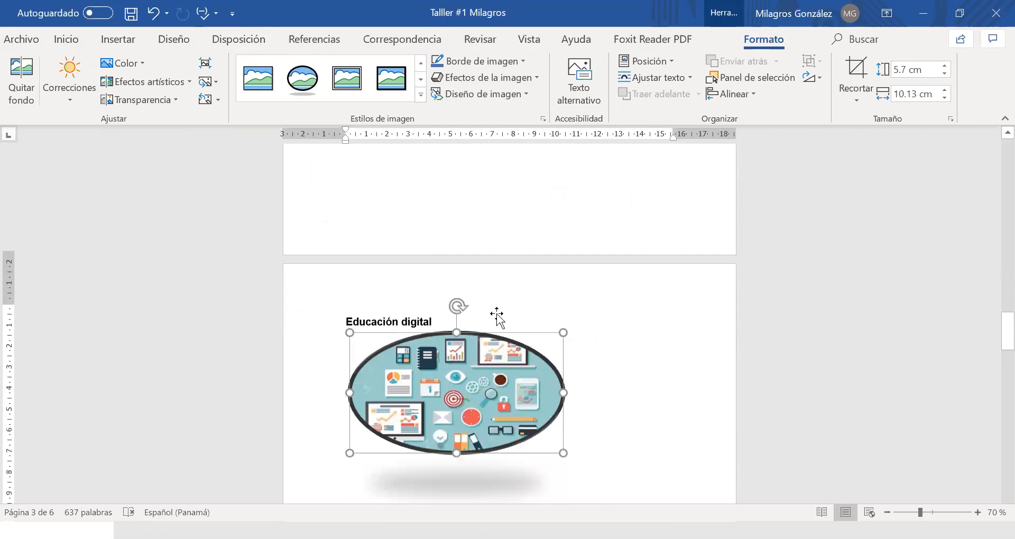
pyautogui.scroll(-2, 496, 317)
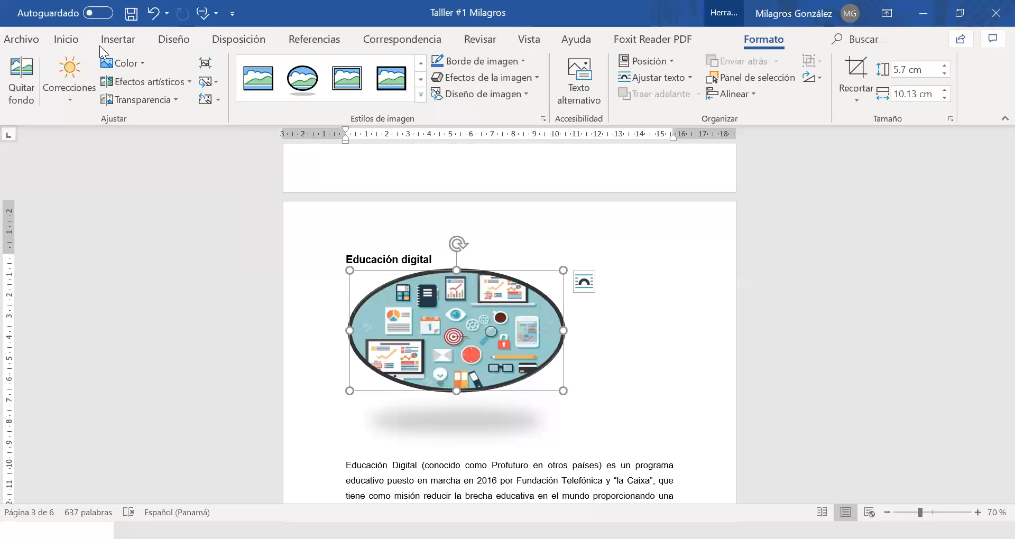
pyautogui.click(67, 39)
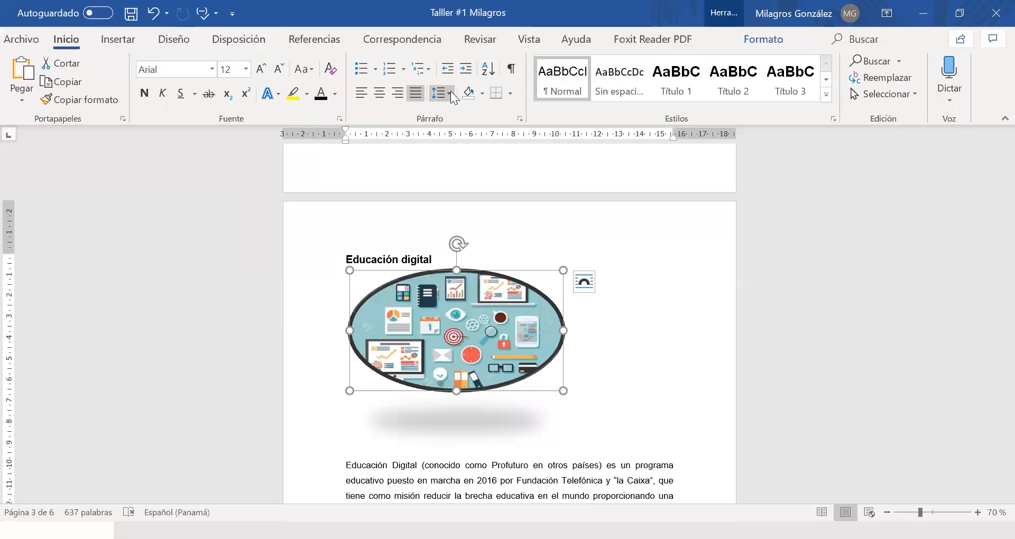
pyautogui.click(437, 259)
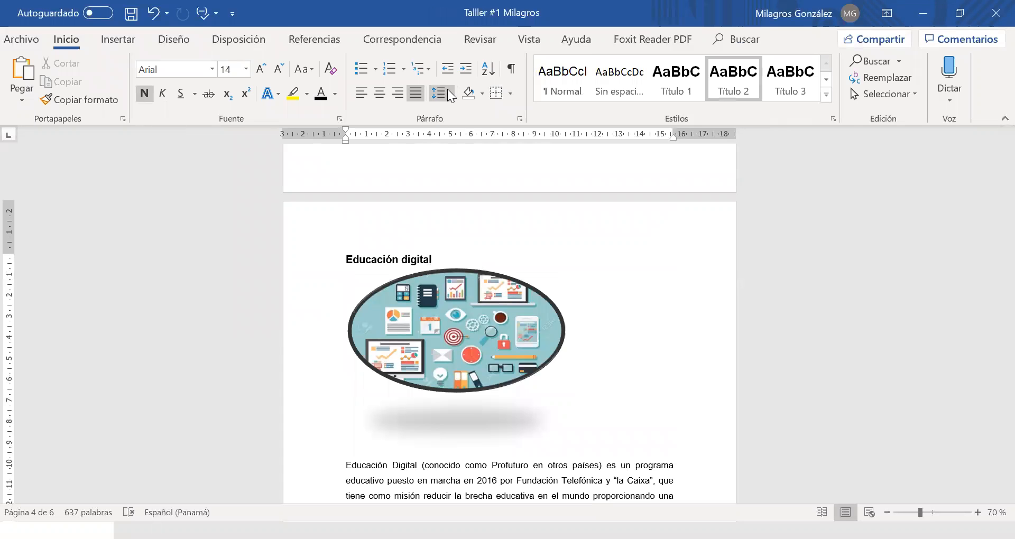
pyautogui.click(555, 280)
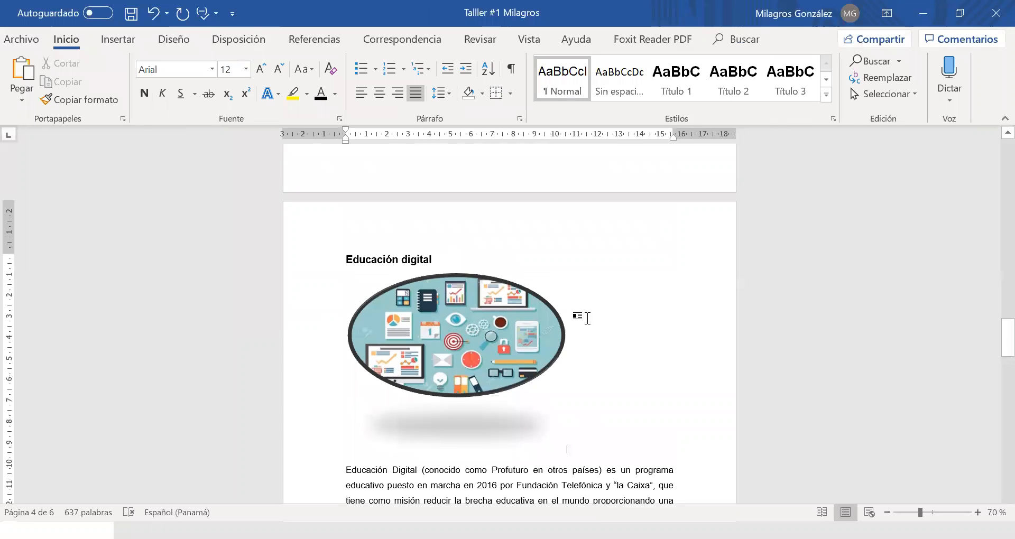
pyautogui.click(381, 93)
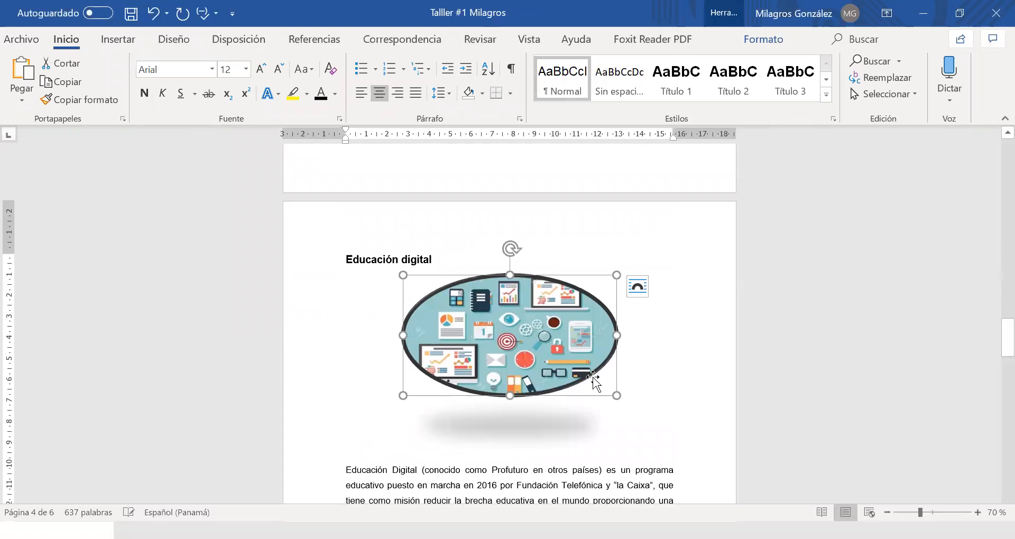
# Step: Update the entire table of contents, including its entries and page numbers
pyautogui.scroll(-3, 623, 389)
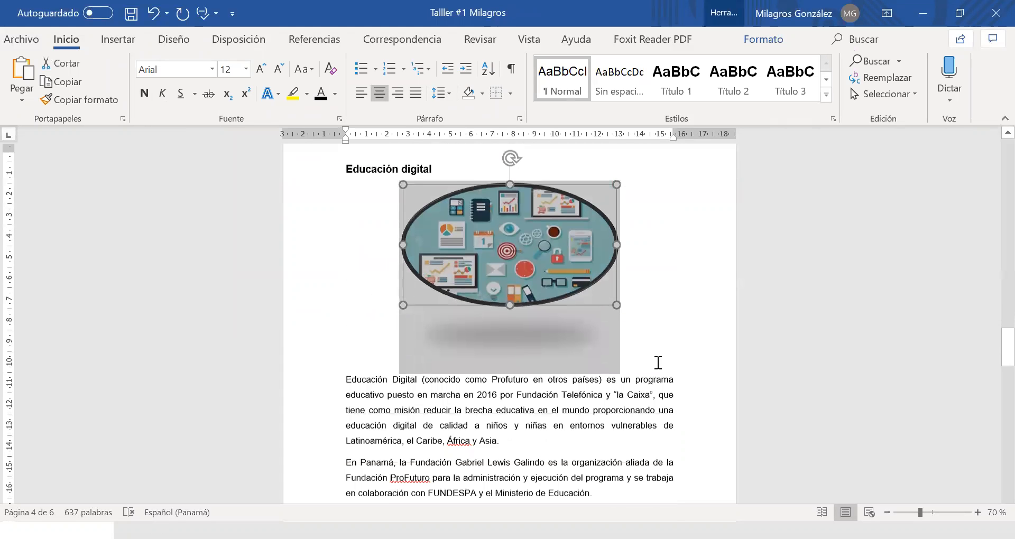
pyautogui.scroll(2, 671, 308)
pyautogui.scroll(3, 674, 308)
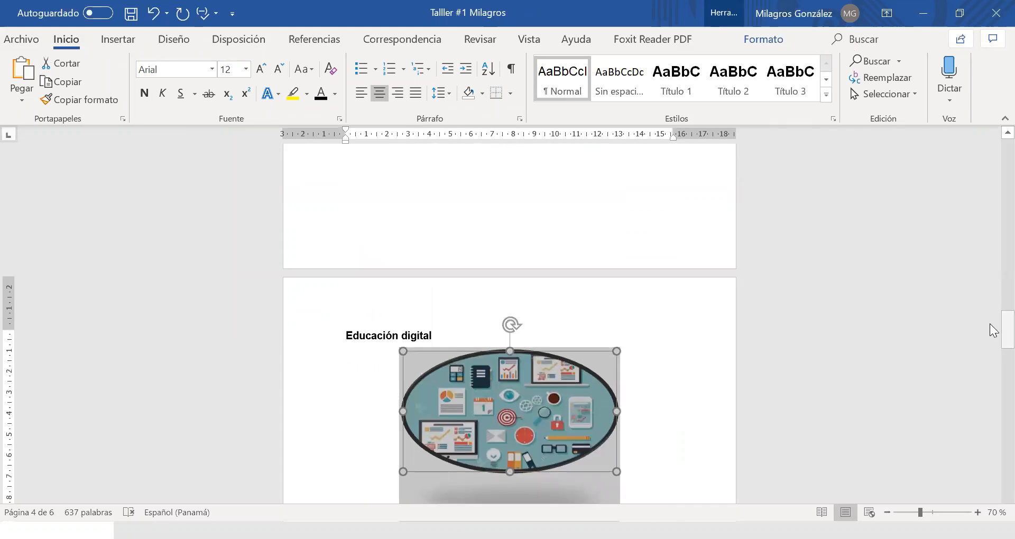
pyautogui.moveTo(990, 327)
pyautogui.mouseDown()
pyautogui.moveTo(990, 168)
pyautogui.moveTo(998, 224)
pyautogui.mouseUp()
pyautogui.click(392, 186)
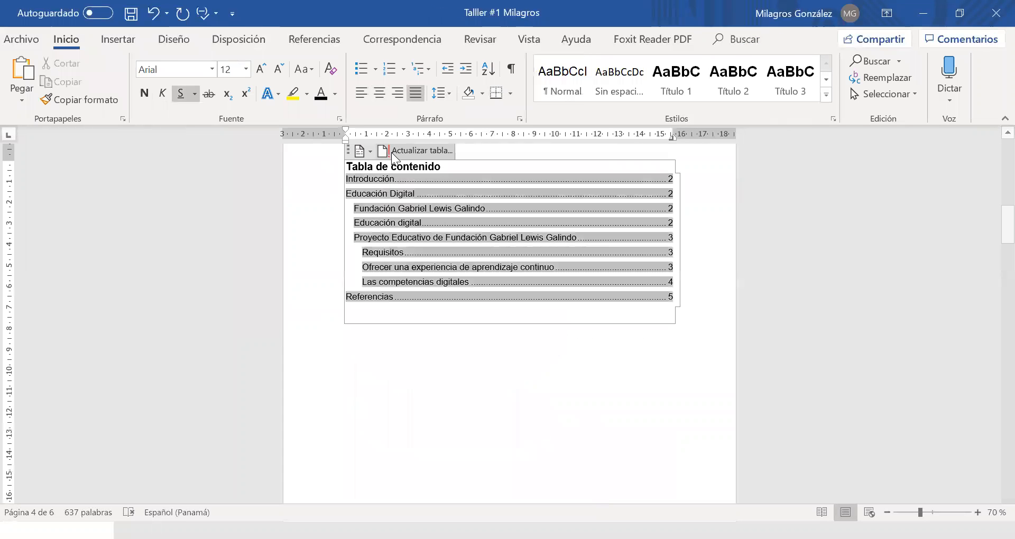
pyautogui.click(402, 151)
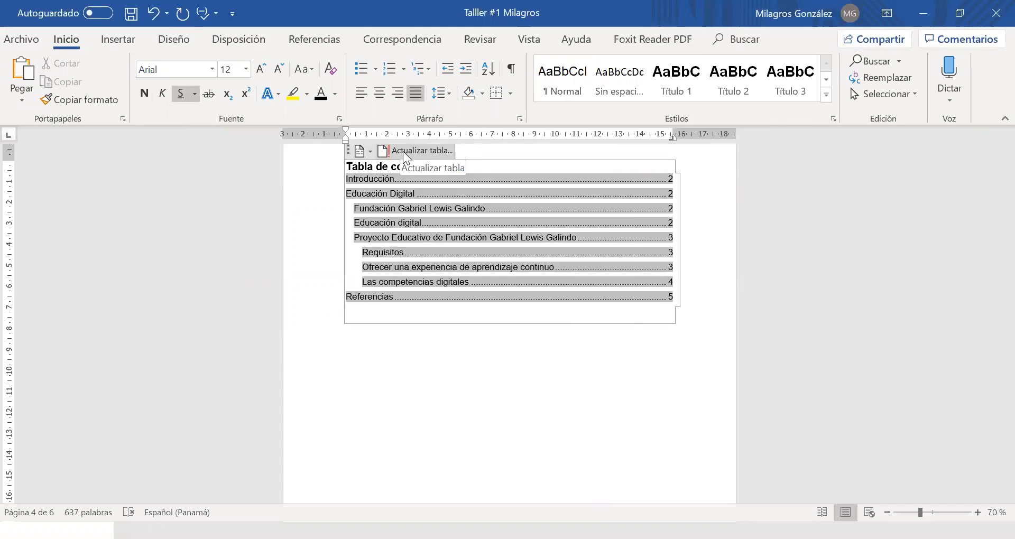
pyautogui.press('Down')
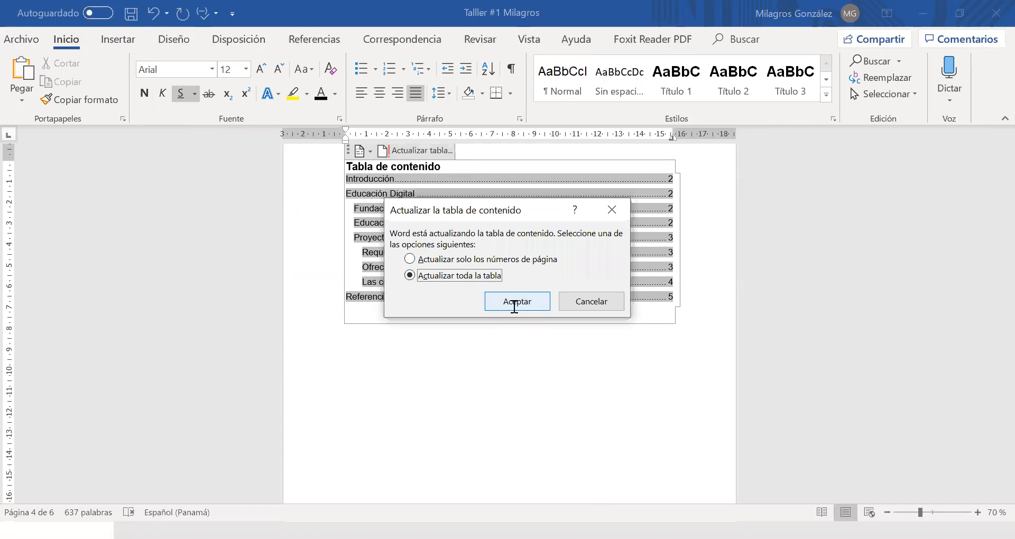
pyautogui.click(513, 306)
pyautogui.click(664, 345)
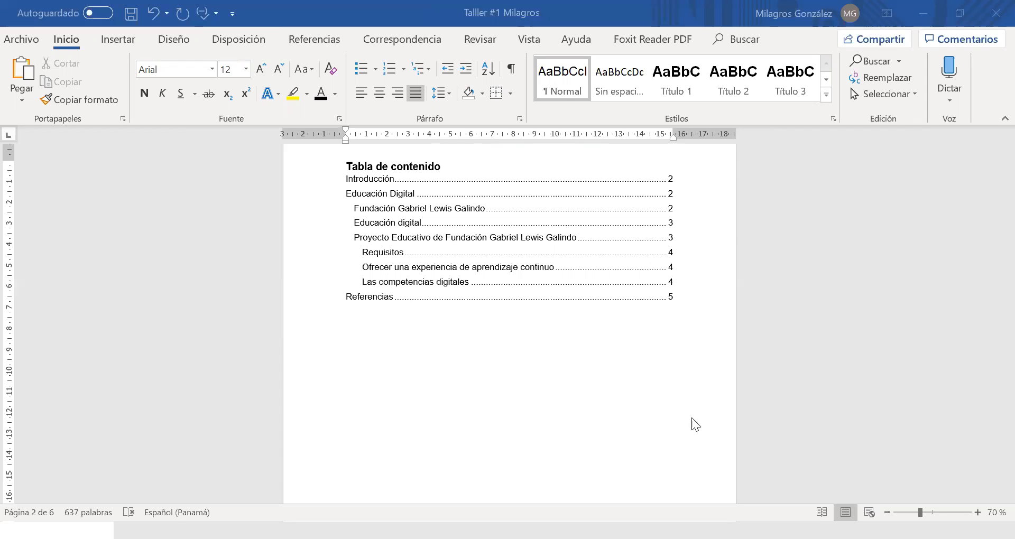
# Step: Switch the zoom to show multiple pages and review the document layout from the cover page
pyautogui.scroll(-1, 696, 424)
pyautogui.scroll(-3, 691, 419)
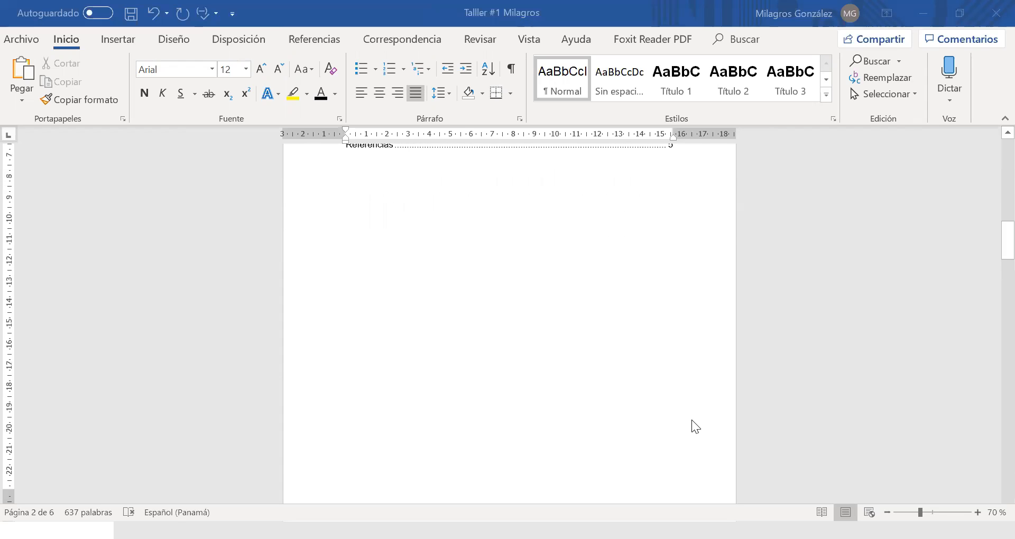
pyautogui.scroll(-3, 691, 420)
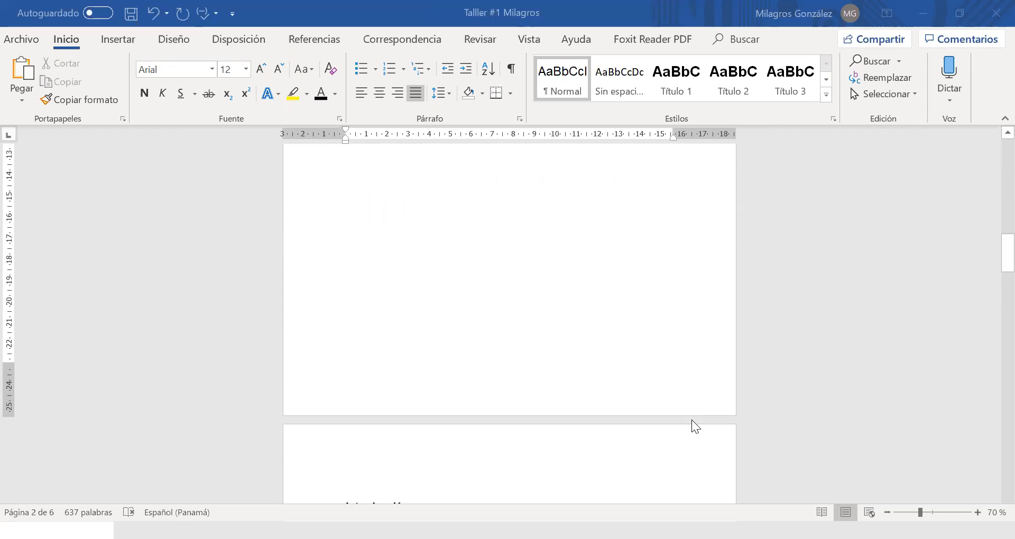
pyautogui.scroll(2, 692, 419)
pyautogui.scroll(2, 692, 420)
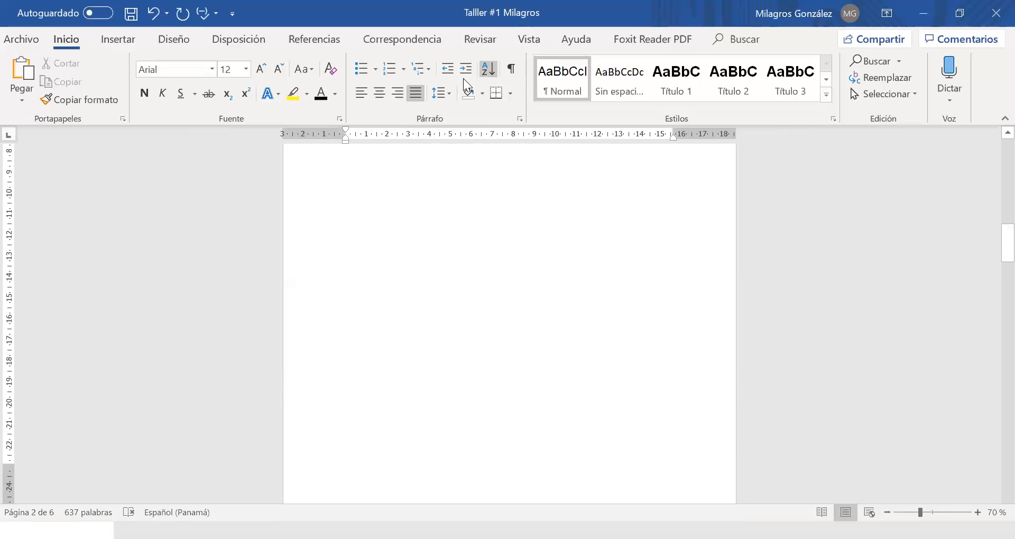
pyautogui.click(523, 39)
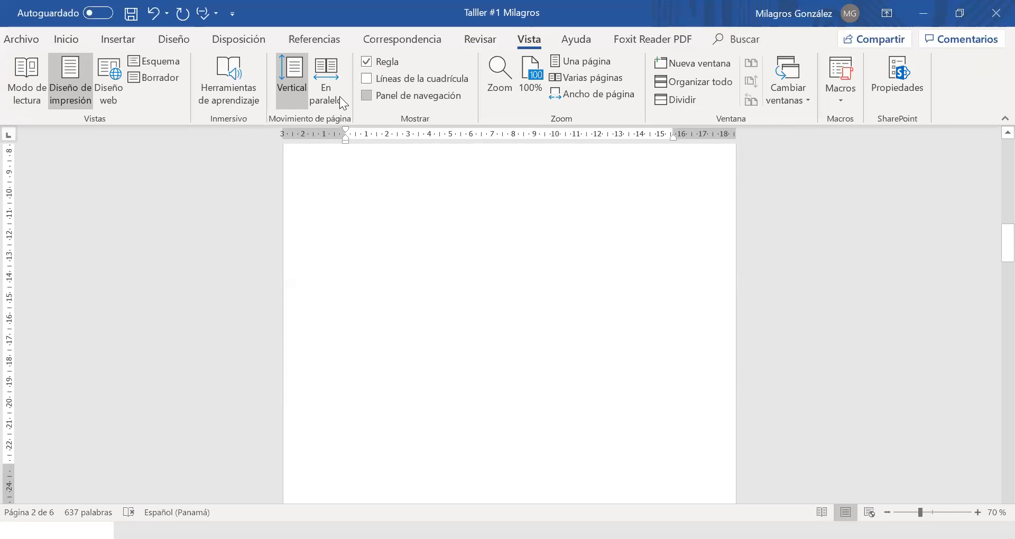
pyautogui.click(606, 78)
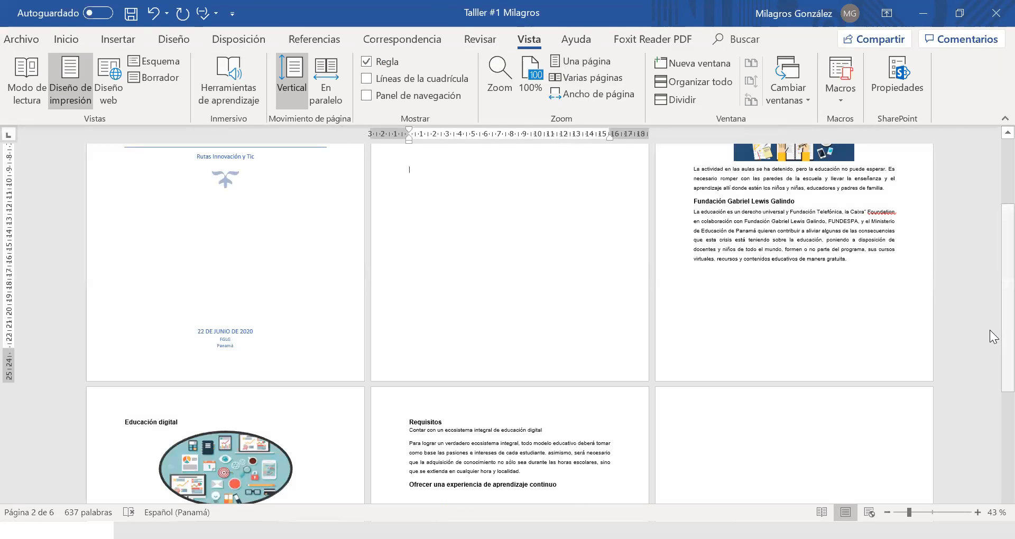
pyautogui.scroll(3, 994, 240)
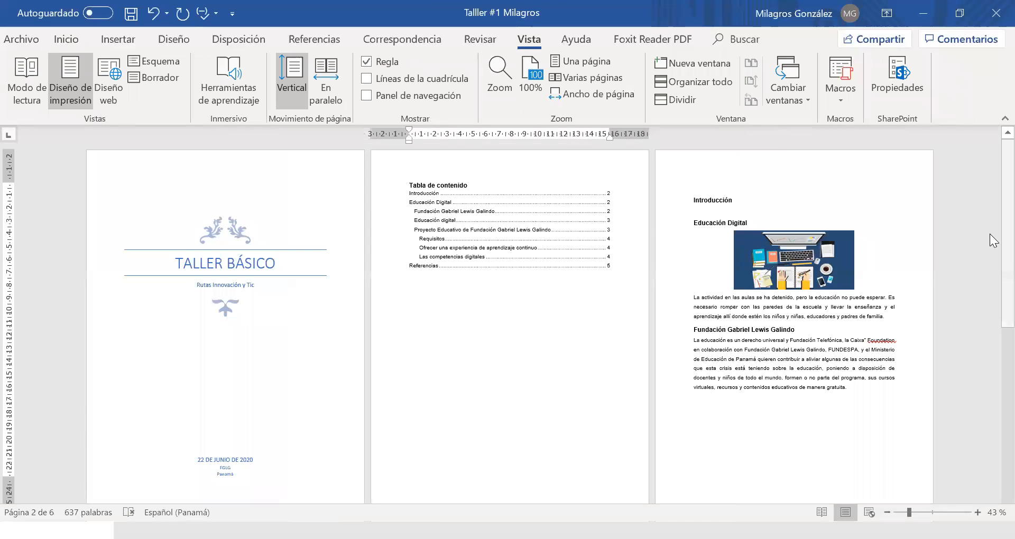